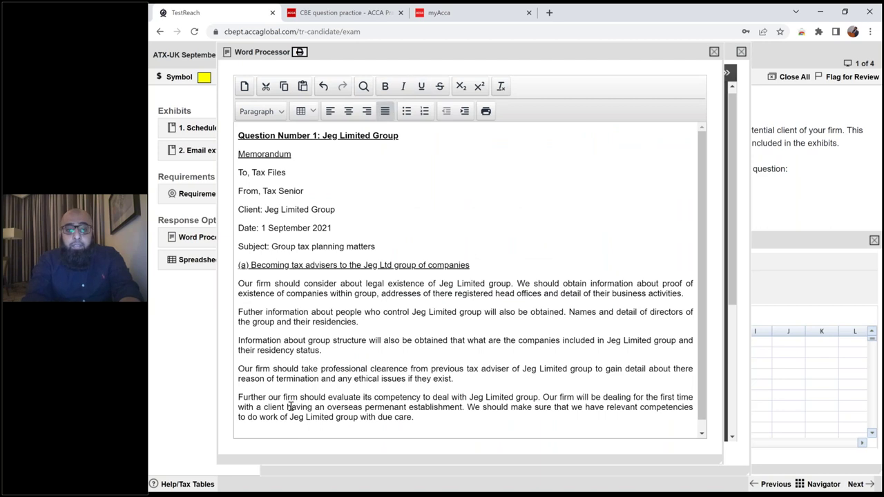
- Insert a block of blank lines below the last paragraph of the part (a) answer
key("Down")
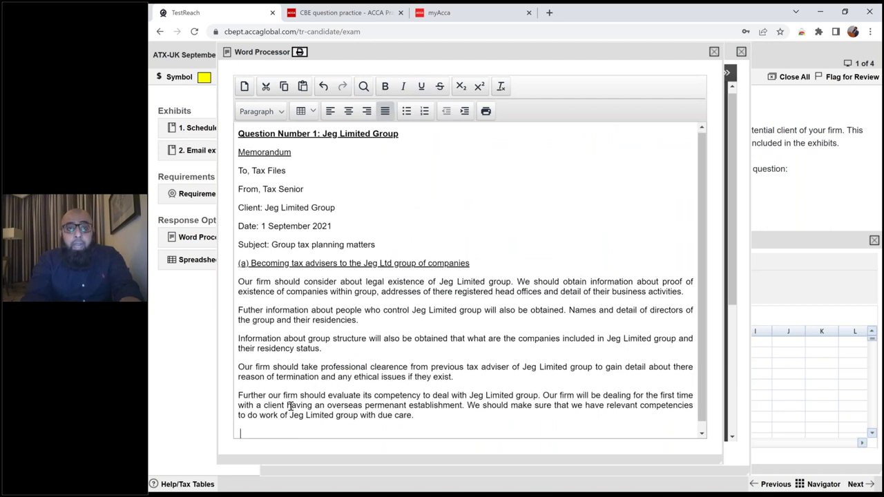
key("Return")
key("Return")
key("Return")
key("Return")
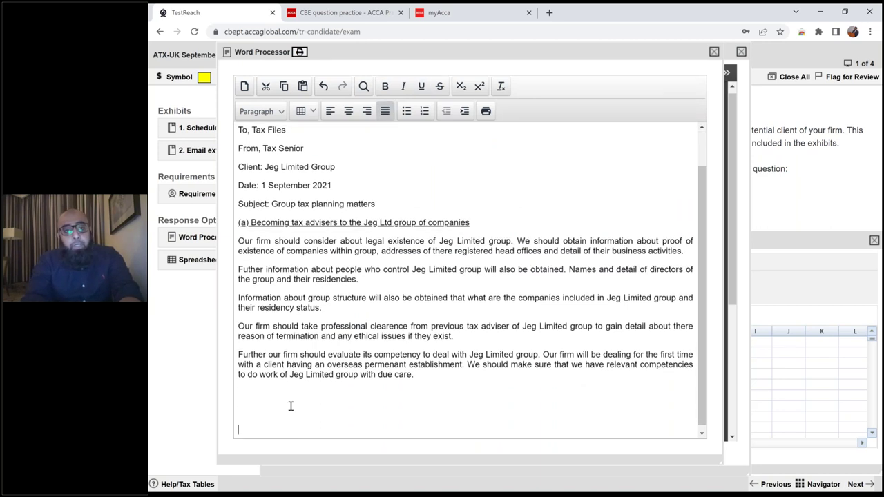
key("Return")
key("Return")
key("Return")
key("Return")
key("Return")
key("Return")
key("Return")
key("Return")
key("Return")
key("Return")
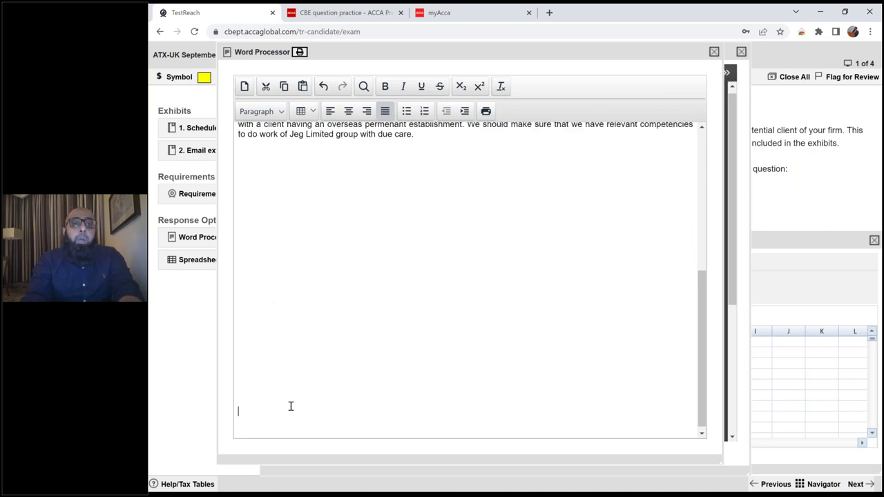
- Add the underlined heading "(b) Relieving the chargeable gain on the sale of Kod Ltd’s business premises." directly below the part (a) answer
type("(b) Relieving the chargeable gain on the sale of Kod Ltd’s business premises.")
key("Return")
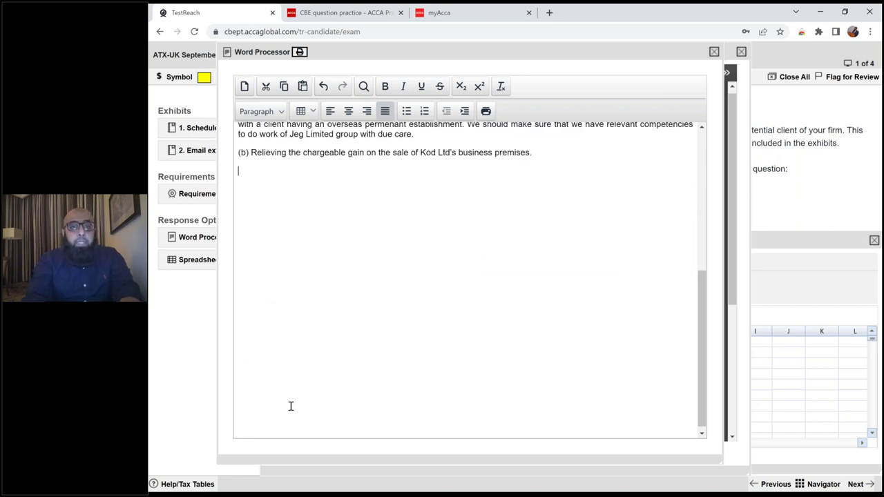
key("Return")
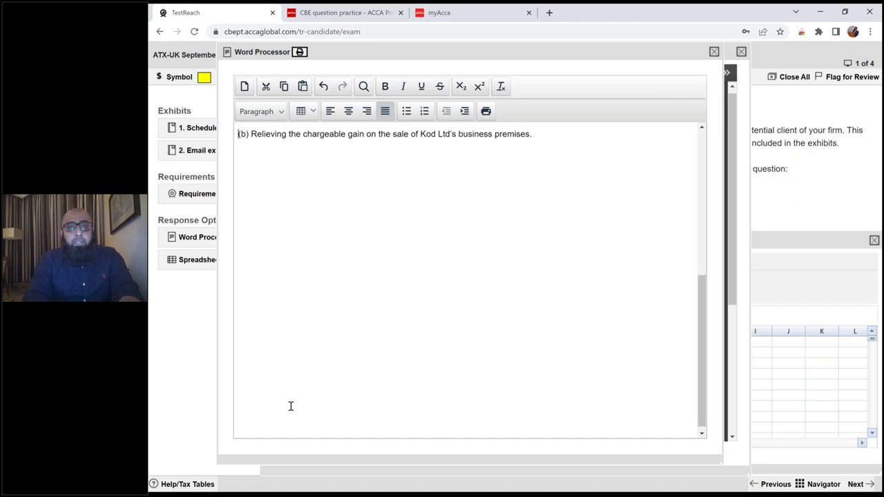
key("shift+End")
key("ctrl+u")
key("Down")
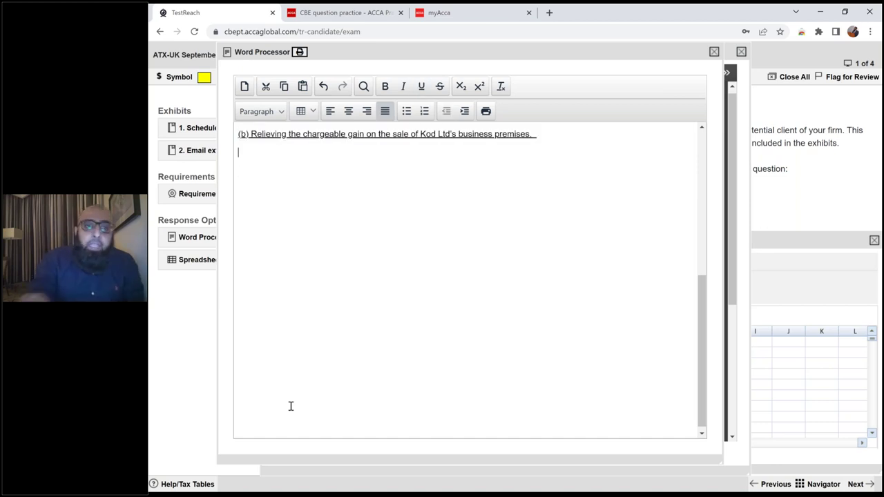
- Read the Kod Ltd section of the schedule in exhibit 1, covering the premises sale, its trade use and the delivery van purchase
left_click(207, 128)
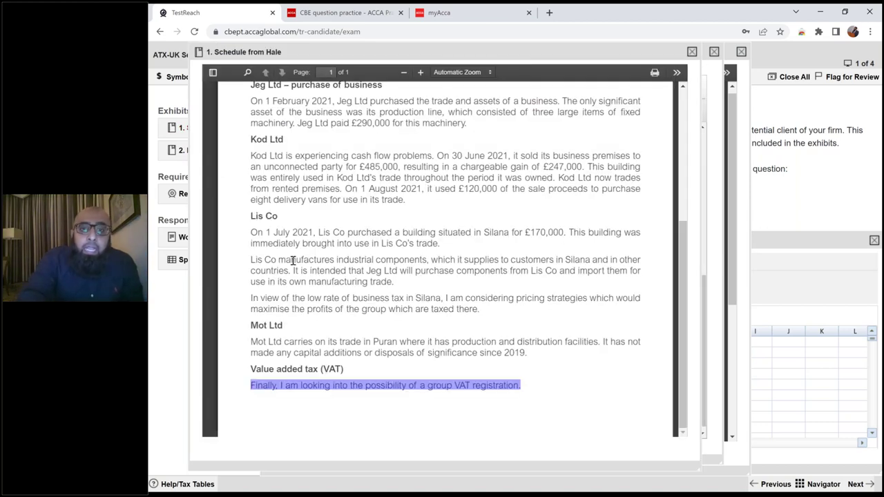
scroll(293, 261, "up", 2)
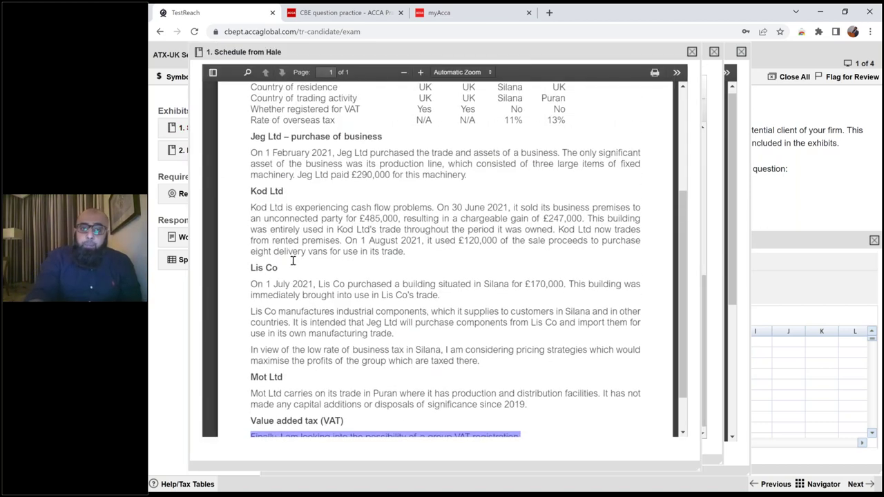
scroll(293, 260, "up", 1)
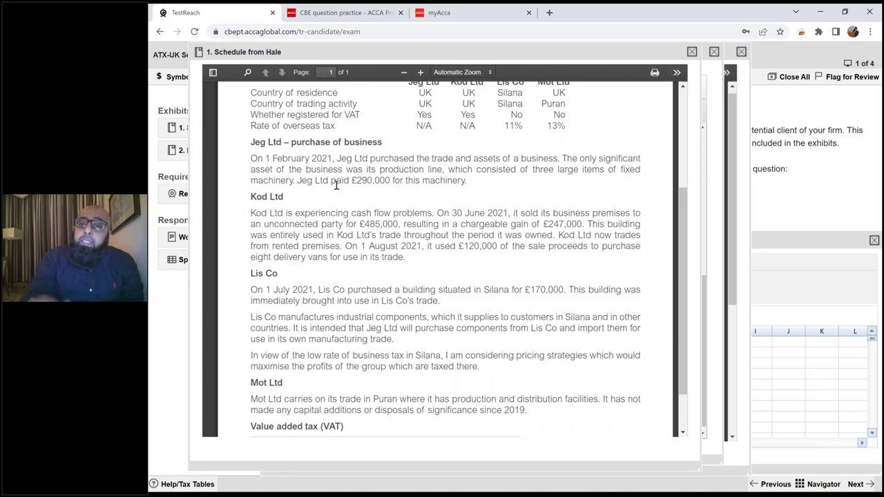
triple_click(330, 212)
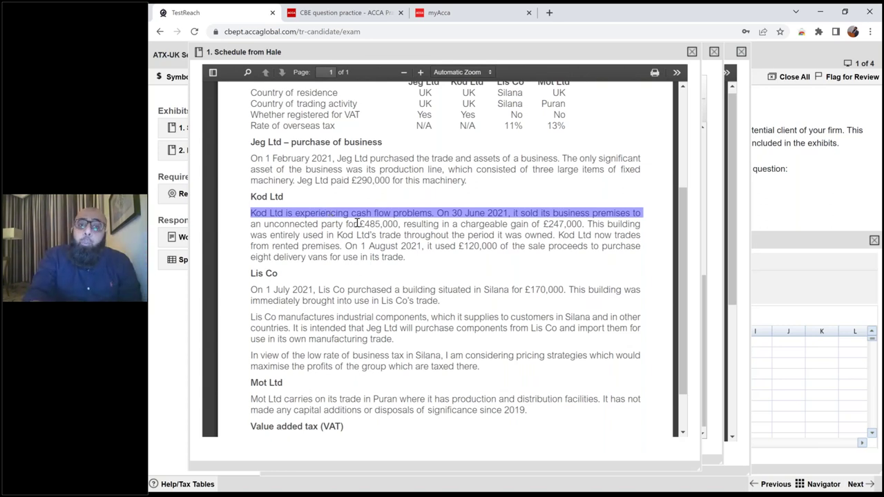
triple_click(358, 223)
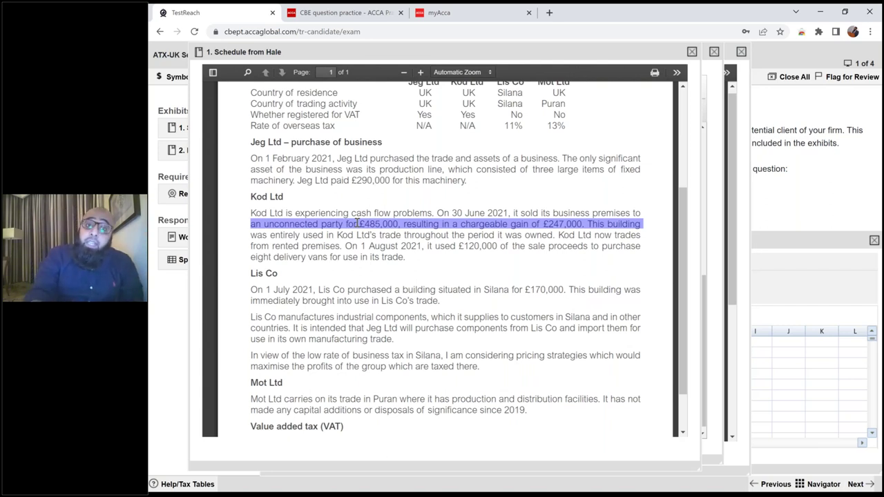
triple_click(382, 235)
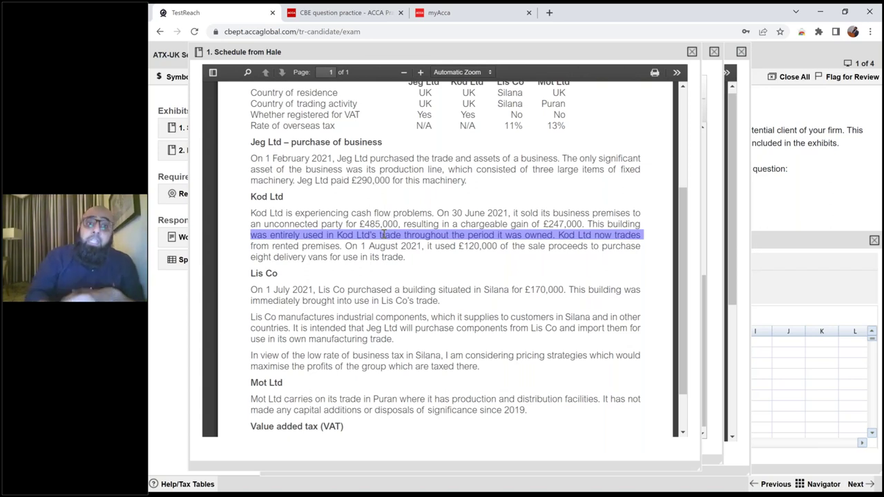
triple_click(343, 261)
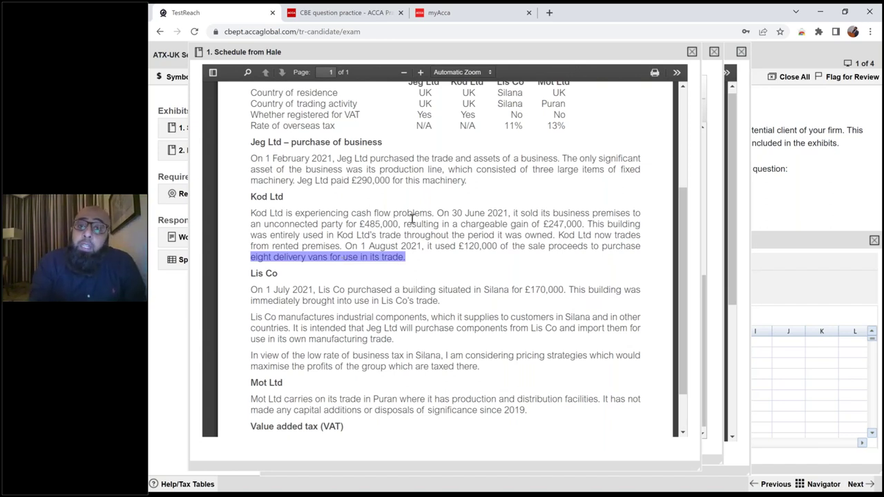
left_click(359, 229)
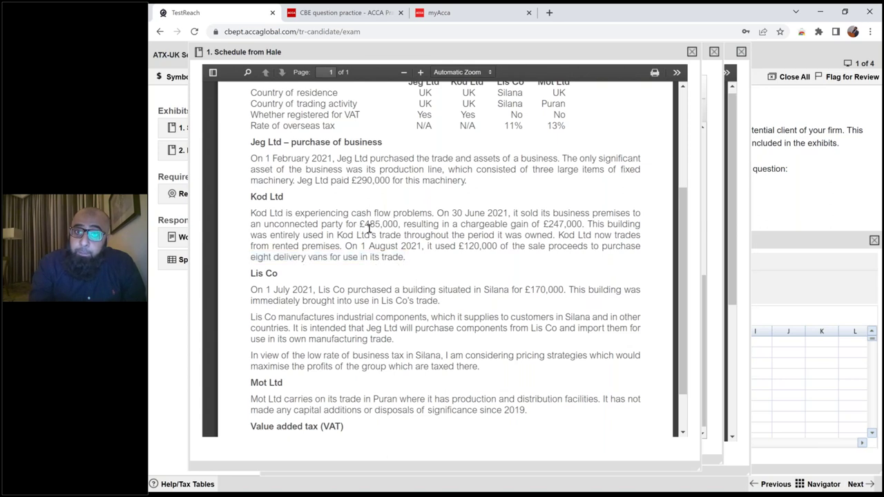
triple_click(403, 225)
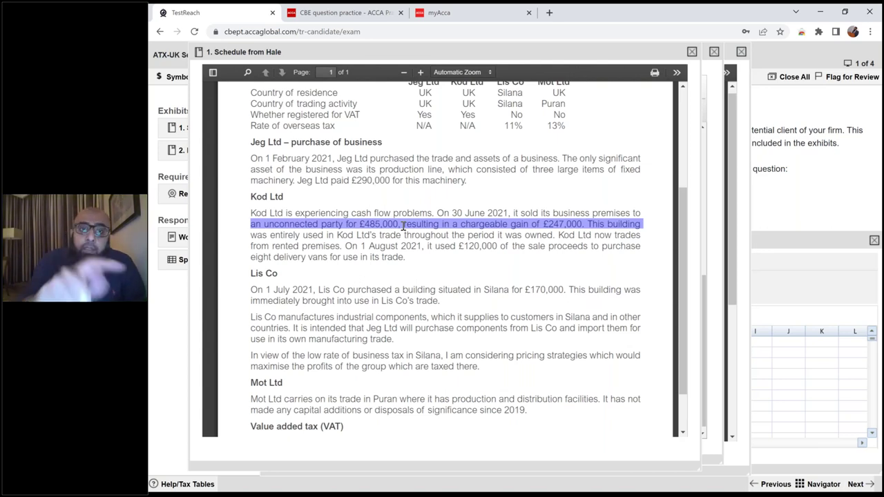
- Examine the schedule's Background section for the dates on which Jeg Ltd purchased Kod Ltd, Lis Co and Mot Ltd
scroll(403, 226, "up", 1)
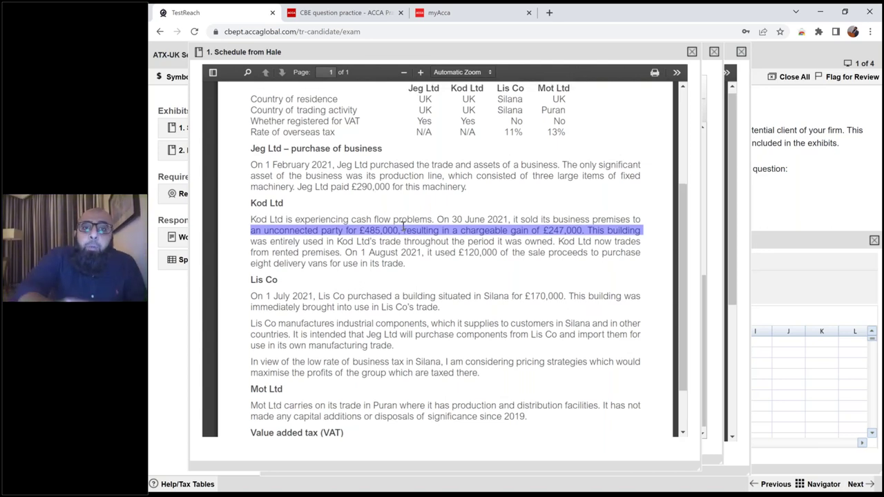
scroll(404, 226, "up", 3)
scroll(403, 226, "up", 1)
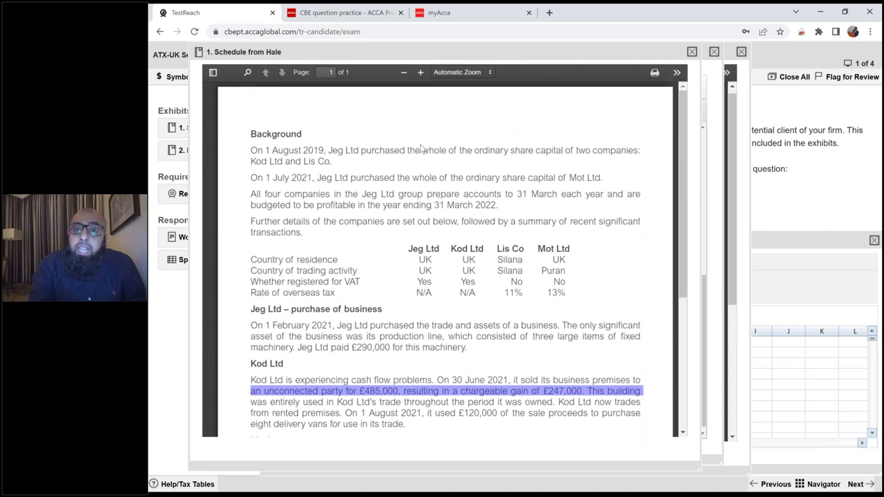
triple_click(422, 153)
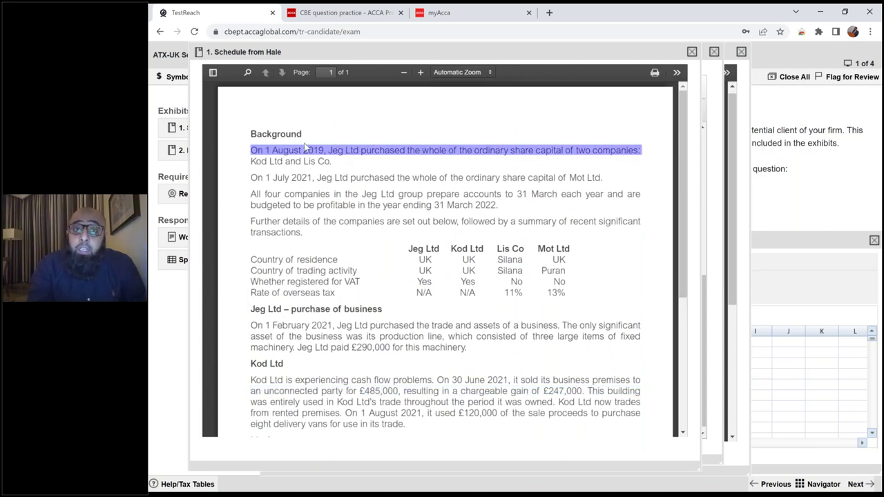
left_click(279, 160)
triple_click(280, 160)
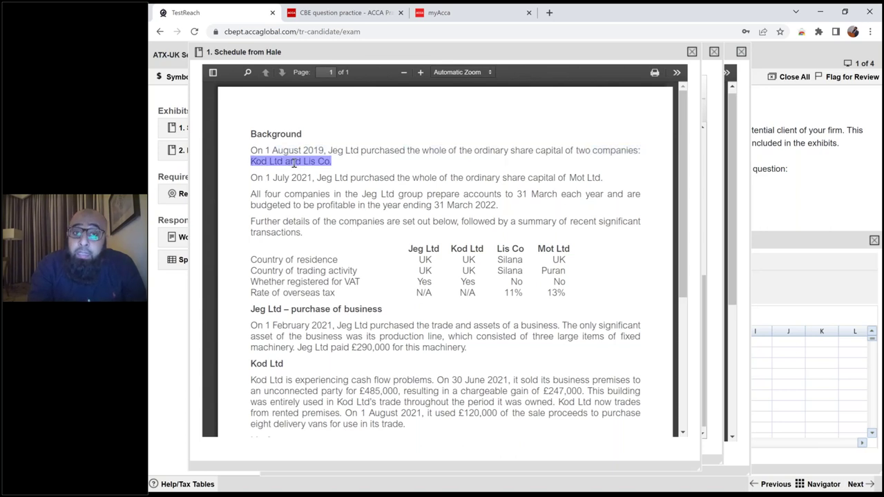
triple_click(375, 179)
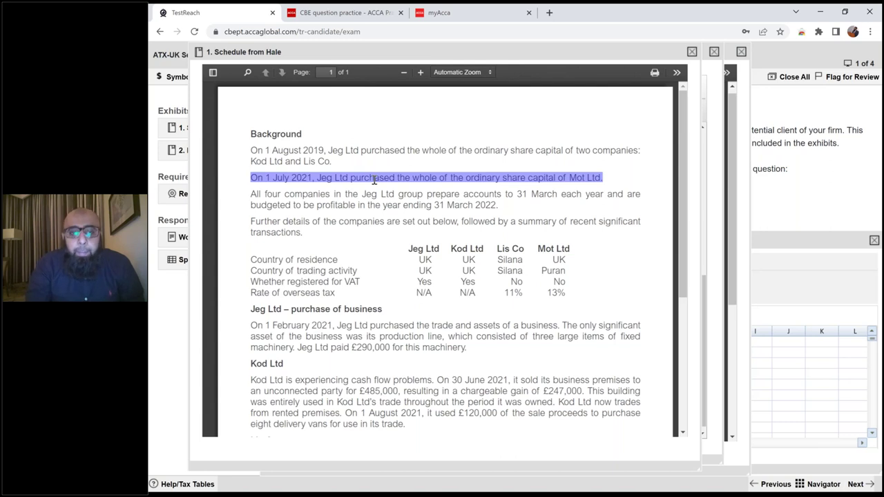
scroll(374, 181, "down", 1)
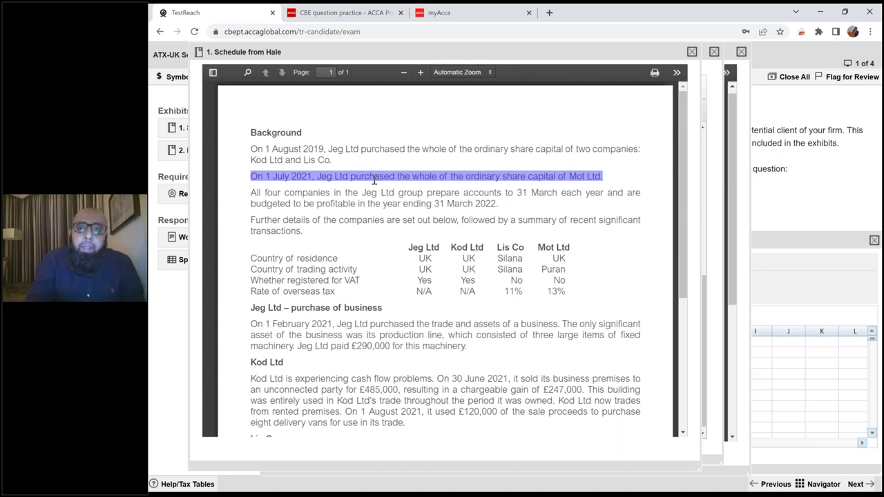
scroll(373, 180, "down", 3)
scroll(373, 180, "down", 1)
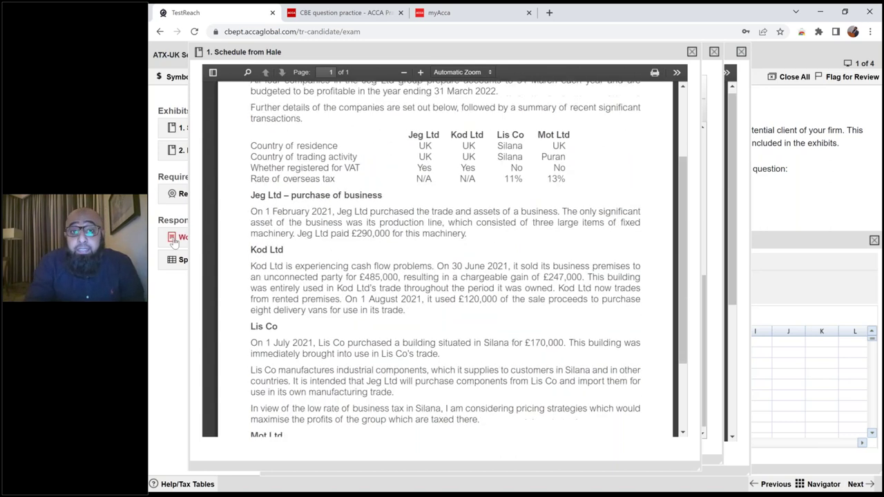
- Return to the word processor answer and place the cursor on the empty line below the (b) heading
left_click(181, 237)
left_click(281, 155)
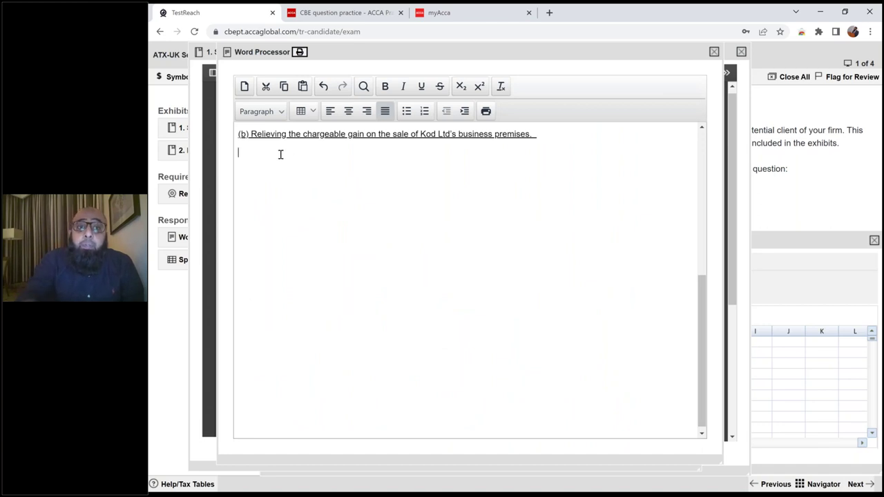
scroll(281, 154, "up", 1)
scroll(281, 155, "up", 3)
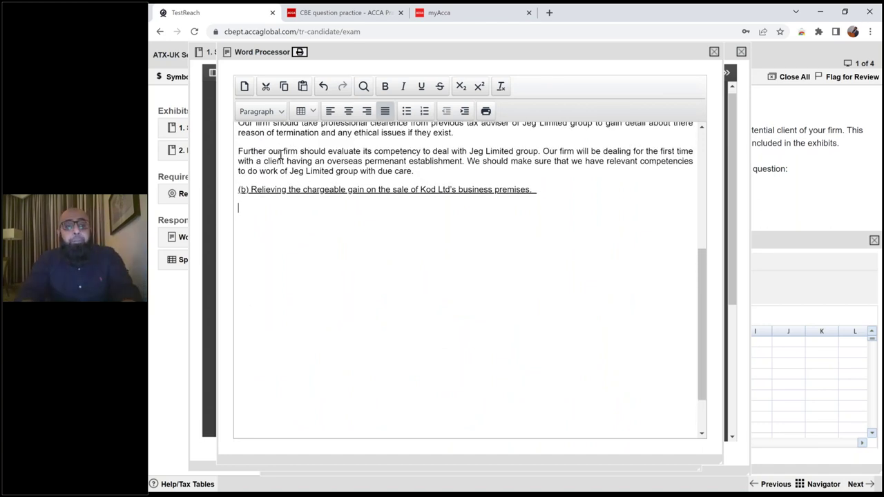
- Check requirement (b) in the manager's email extract and the Kod Ltd premises sale details in the schedule
left_click(169, 151)
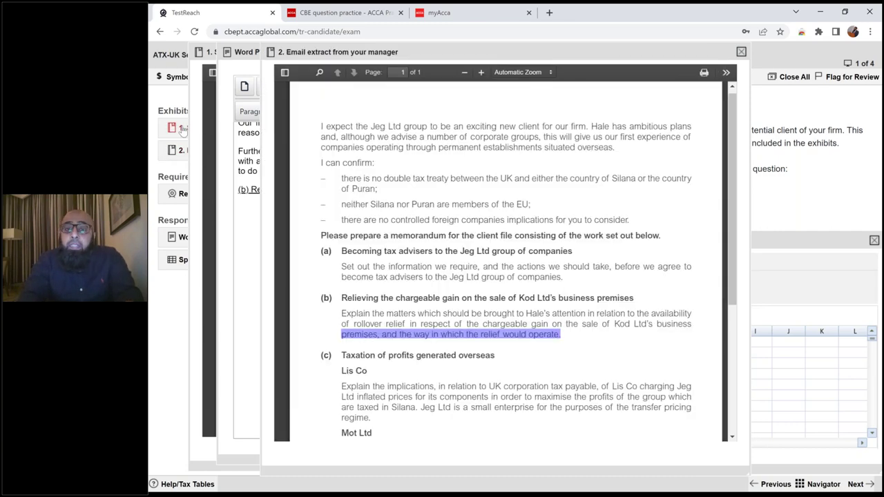
left_click(182, 130)
triple_click(486, 267)
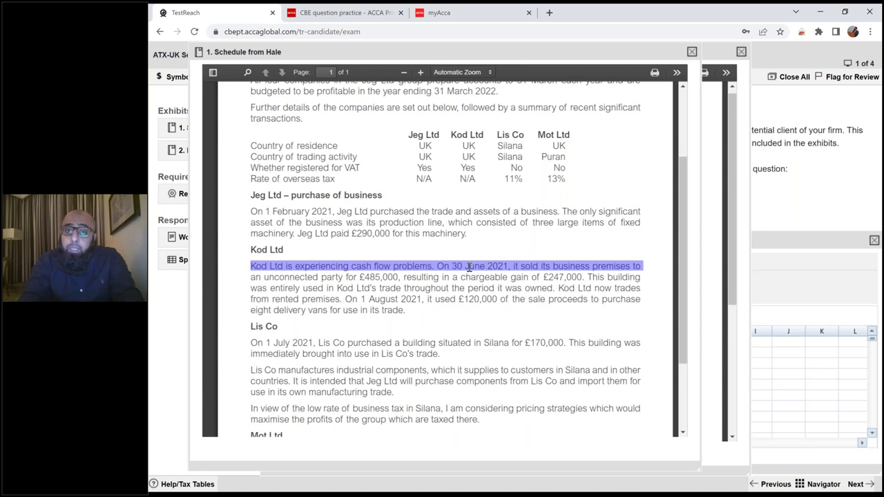
- Begin the part (b) answer with "Chargeable gain in relation to disposal of Kod Limited business premises can be deffered through"
left_click(181, 239)
type("Chra")
key("BackSpace")
key("BackSpace")
type("arg")
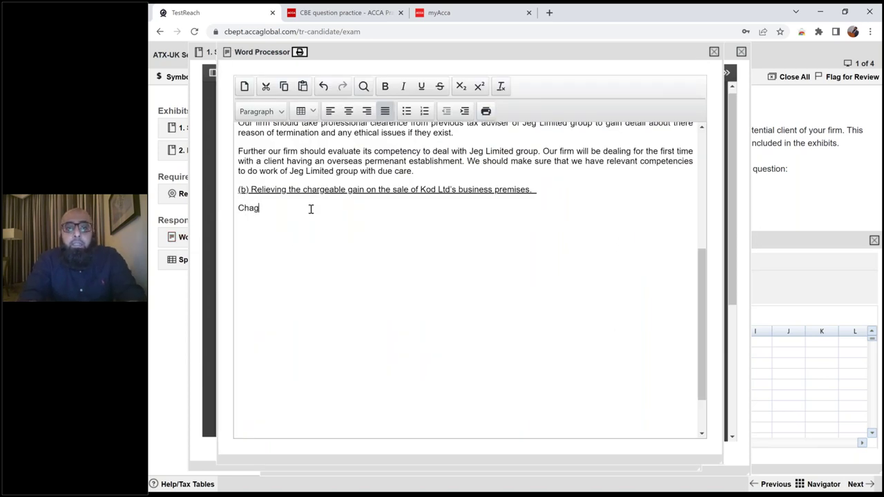
type("ea")
key("BackSpace")
key("BackSpace")
key("BackSpace")
type("rgeable gain in r")
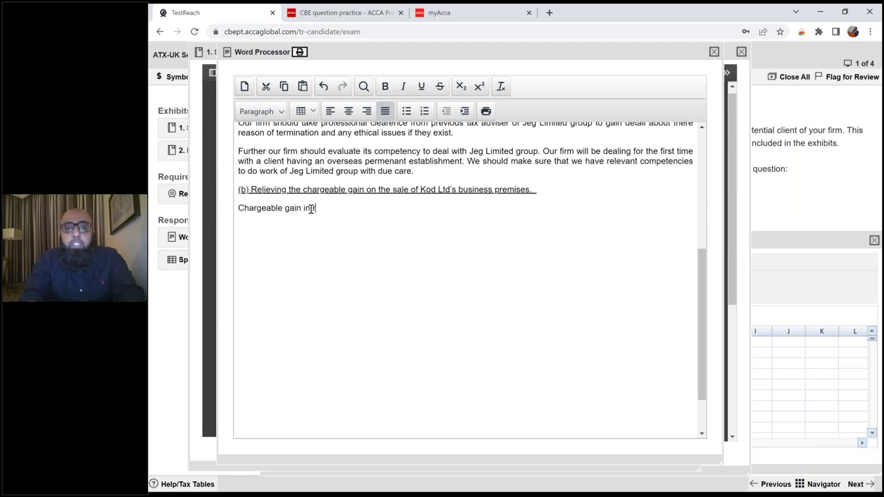
type("elation to disposal of ")
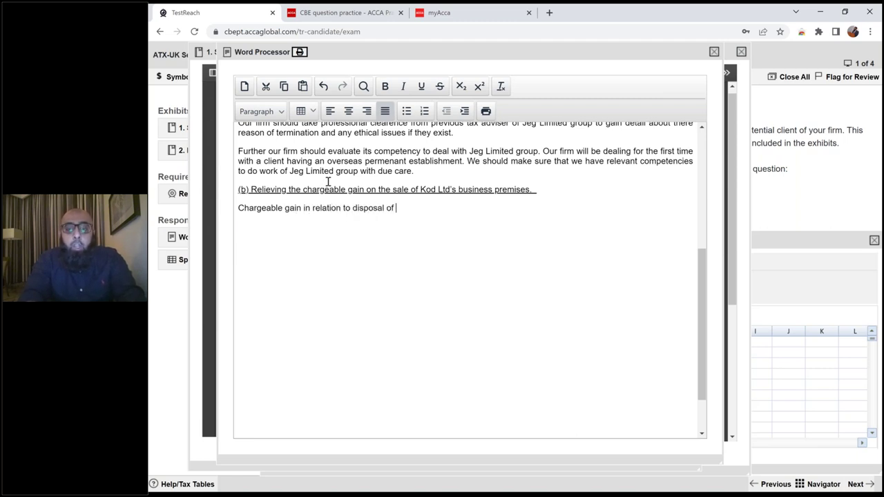
type("Kod Limited business premises can bedeffered through ")
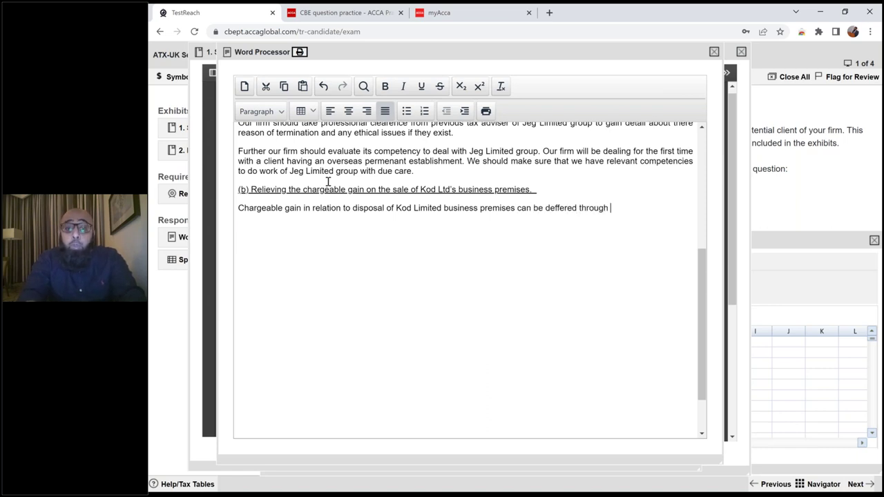
- Continue the part (b) sentence with "Rollover relief, as business premises are a qualifying asset for Rollover relief"
type("Rollover re")
type("lief, as b")
type("usiness premieses are a qu")
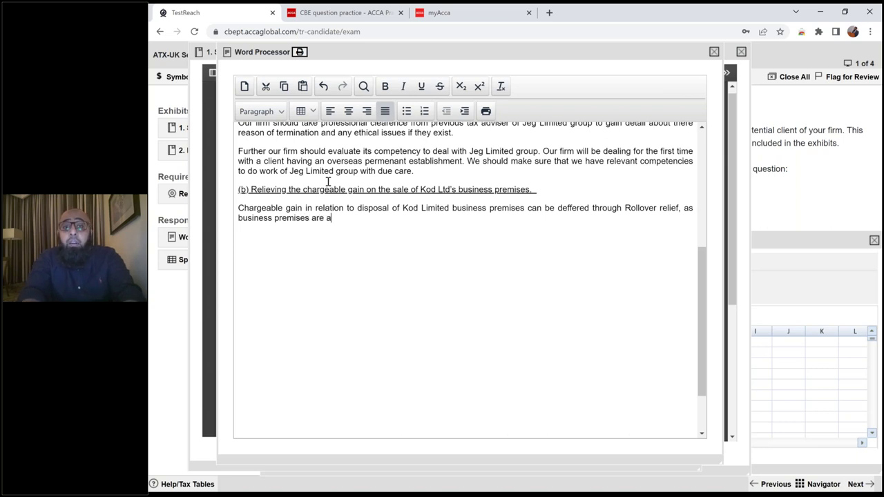
type("alifying as")
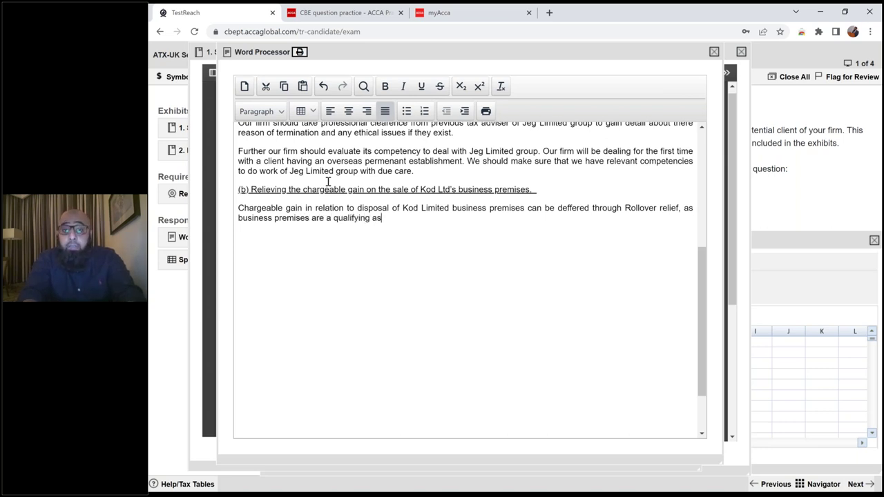
type("set for Roll")
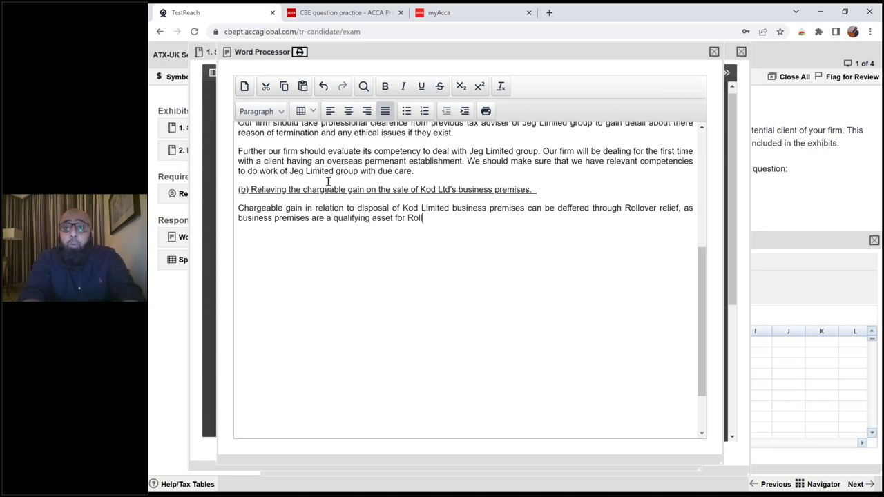
type("over relief ")
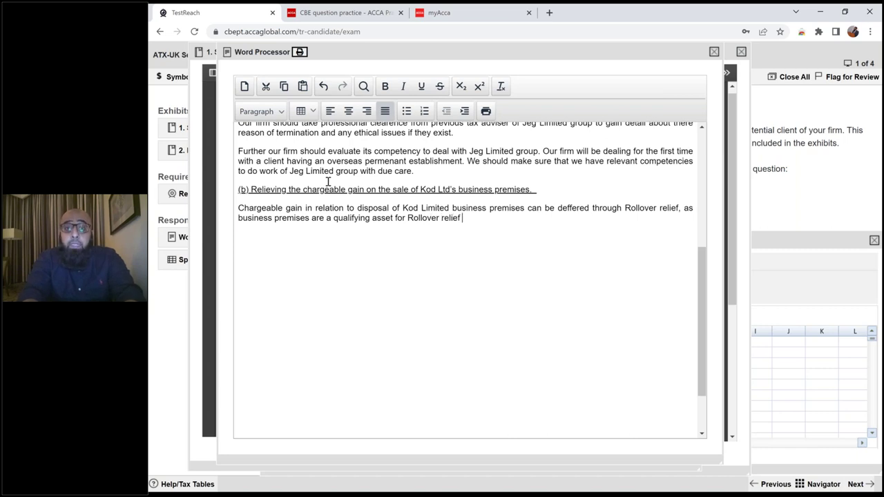
- Finish the sentence with "because it is a Land and building used in trade by Kod Limited." and insert a comma before "because"
type("because it ")
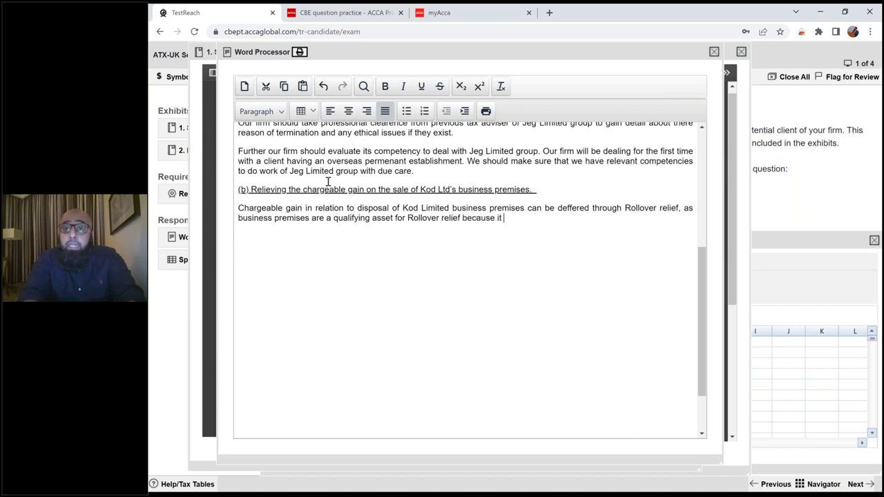
type("is a Land")
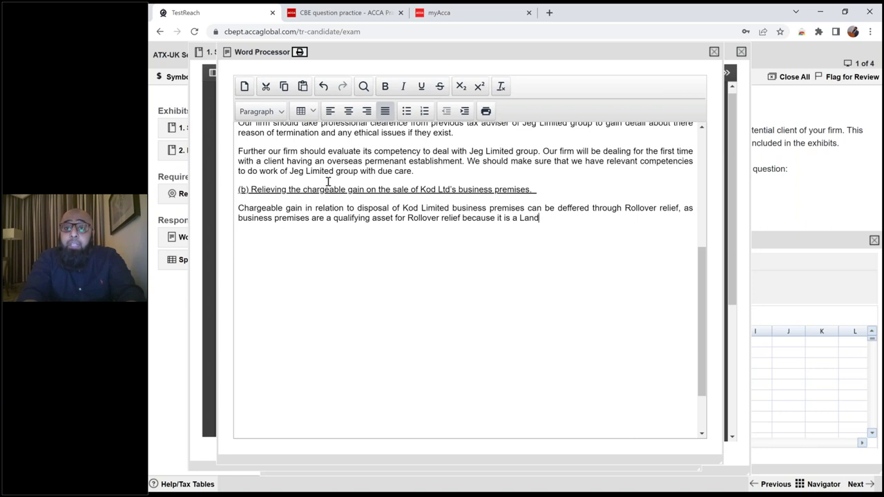
type(" and building used")
type(" in trade by ")
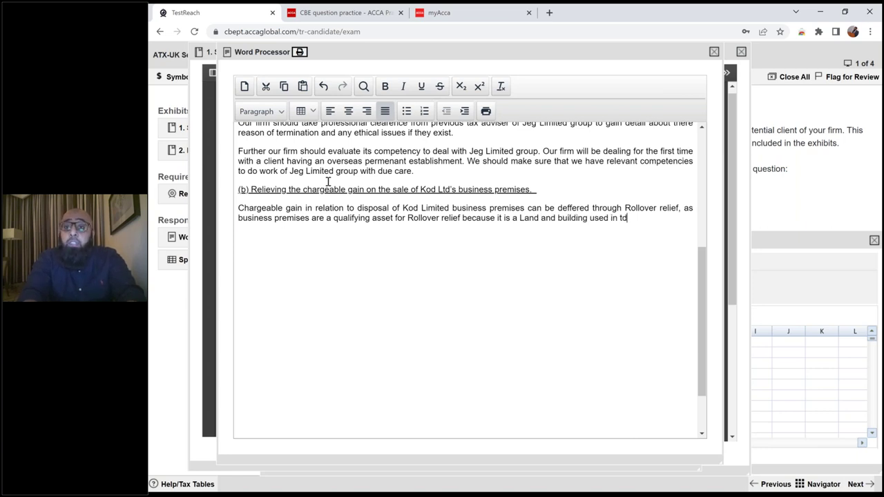
type("Kod Limited.")
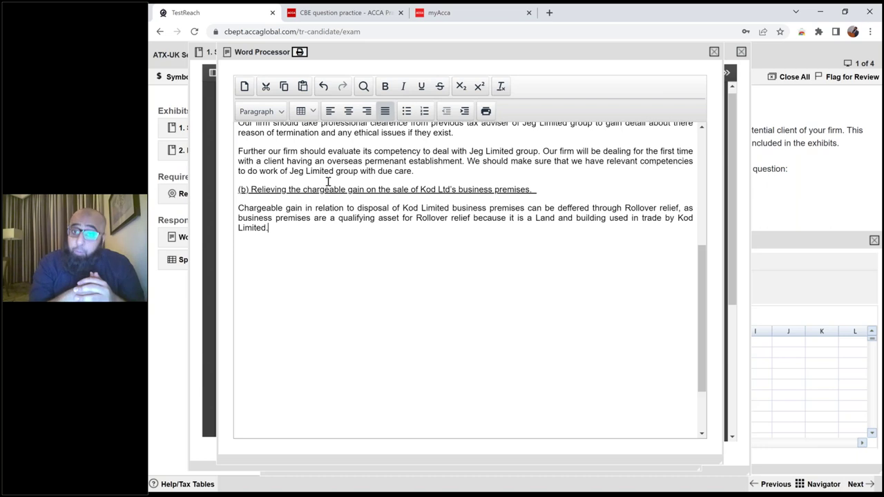
left_click(469, 218)
type("f,")
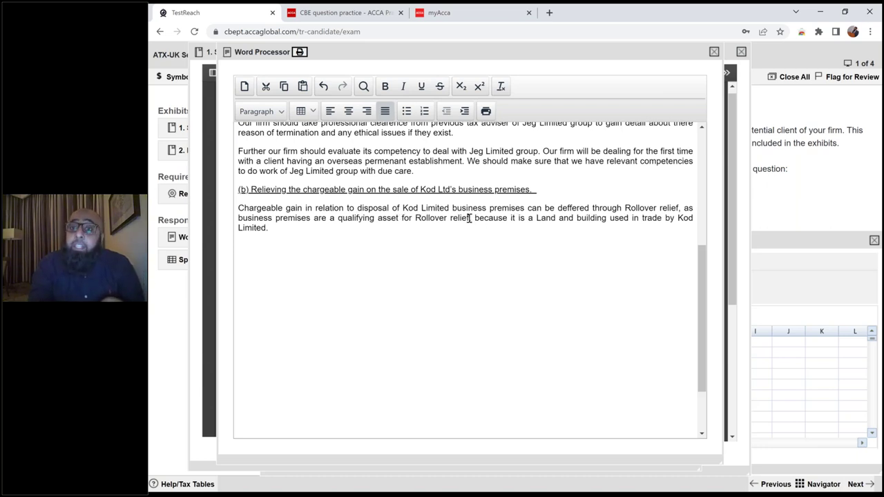
left_click(313, 220)
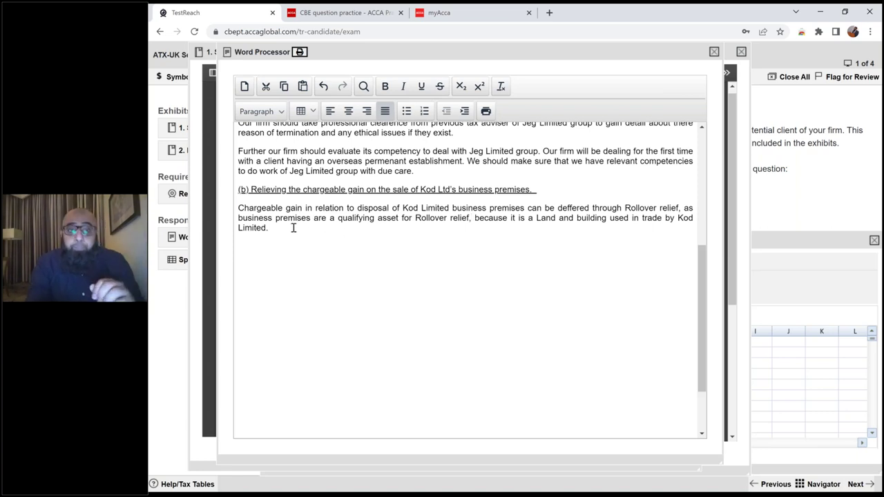
- Continue the paragraph with "In order to defer gain it is necassary that reinvestment is made in any another qualifying asset"
left_click(293, 228)
type("In or")
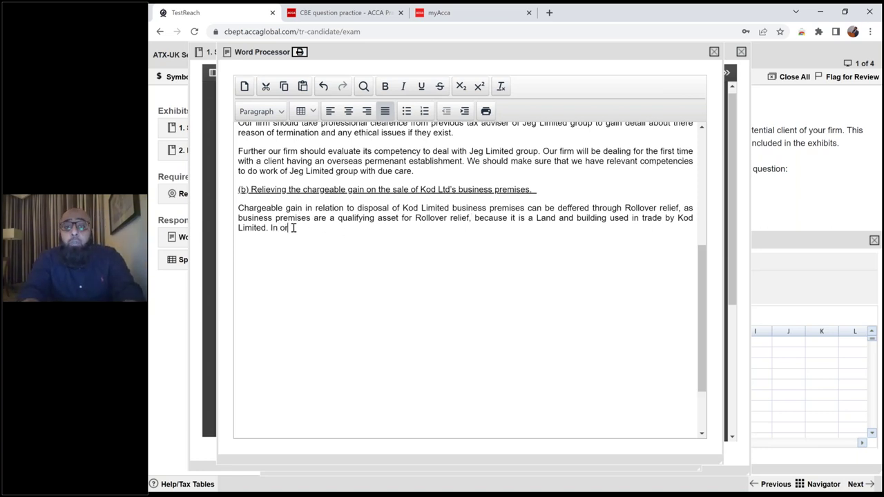
type("der to d")
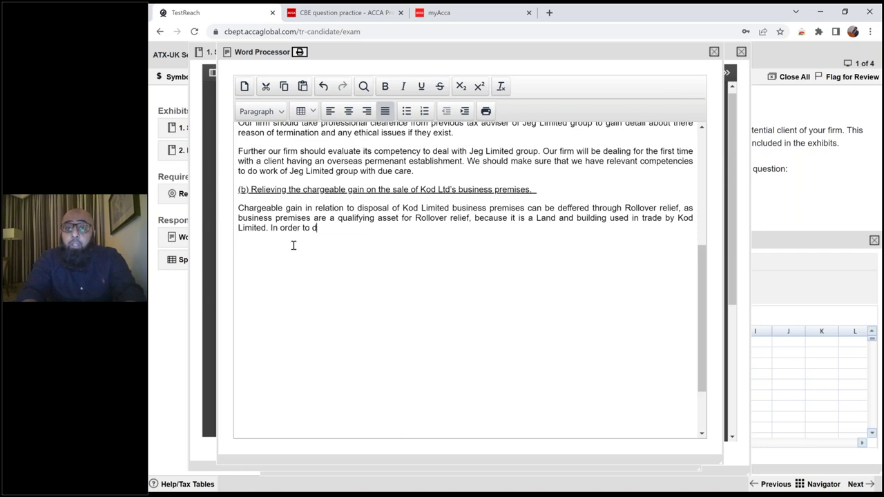
type("efer gain it is necassary th")
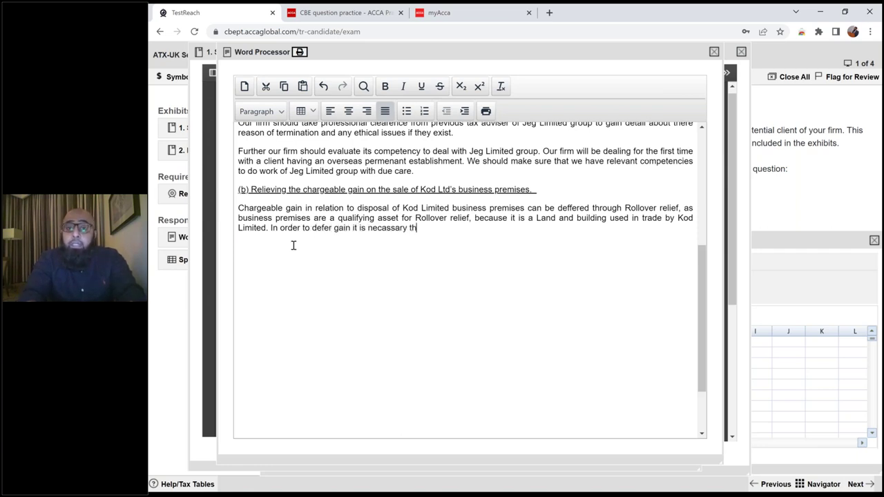
type("at reinv")
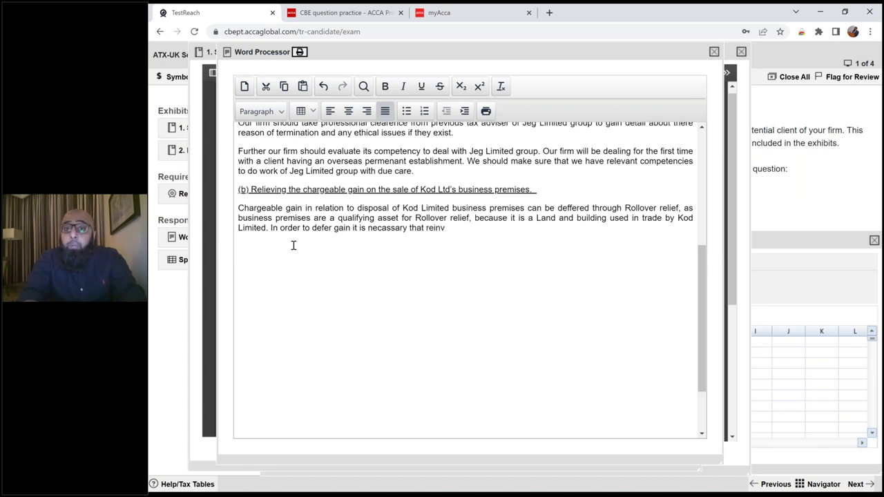
key("BackSpace")
type("vestment is made in any an")
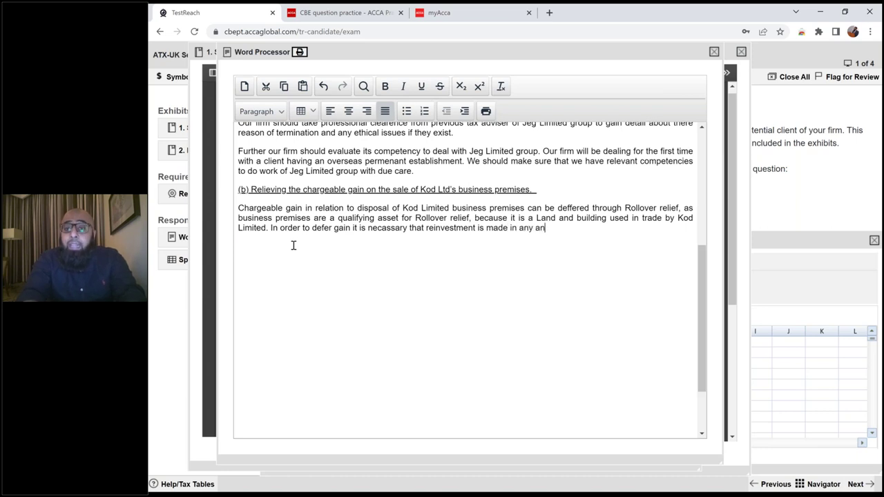
type("other qualifyin")
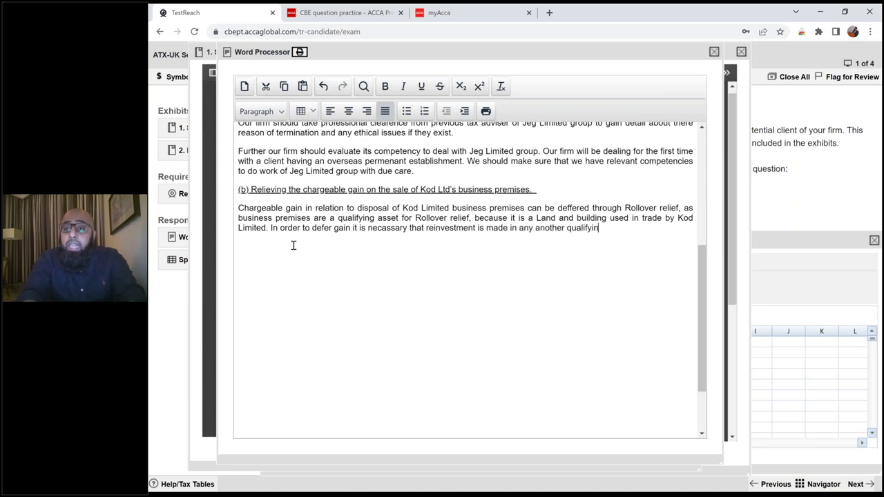
type("g asset with")
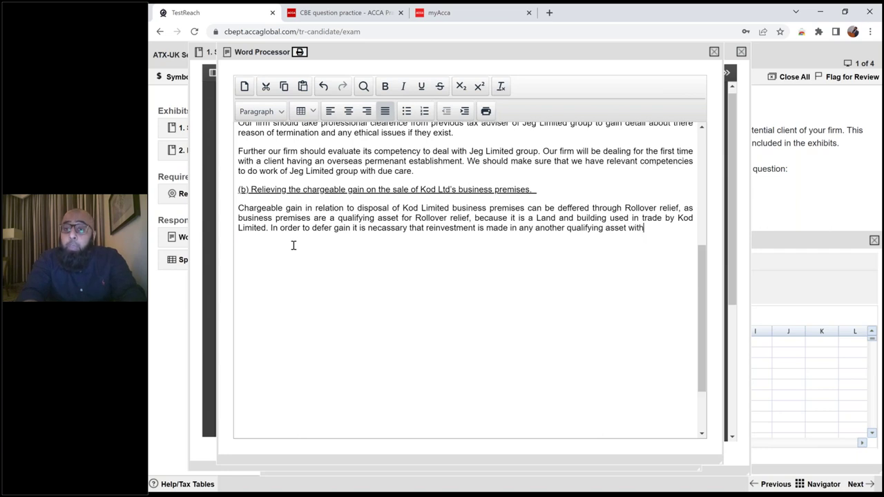
- Complete the reinvestment sentence with "within qualifying period by Kod Limited itself OR by companies within its capital gains group."
type("in qualifying period by Kod Limite")
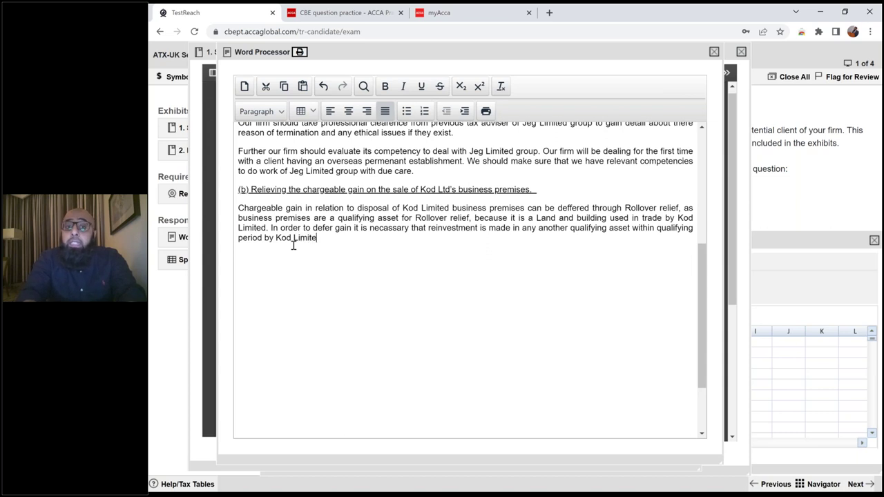
type("d itself OR by company")
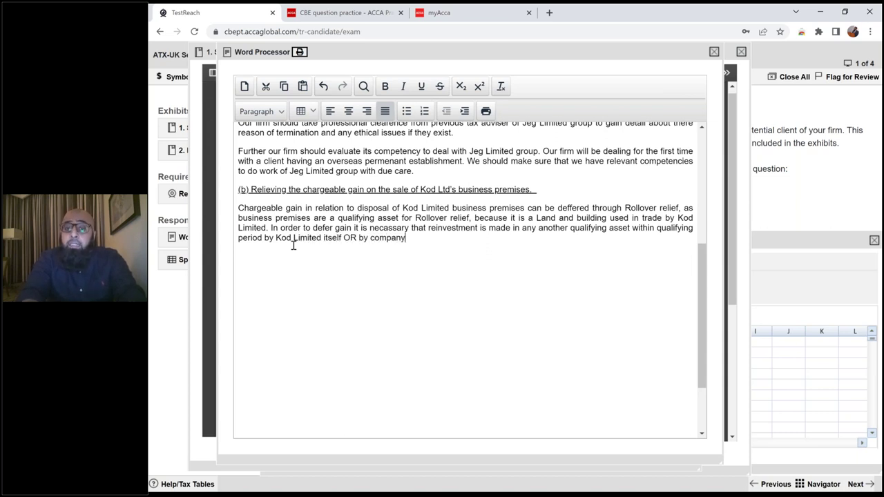
key("BackSpace")
type("ies within its capital")
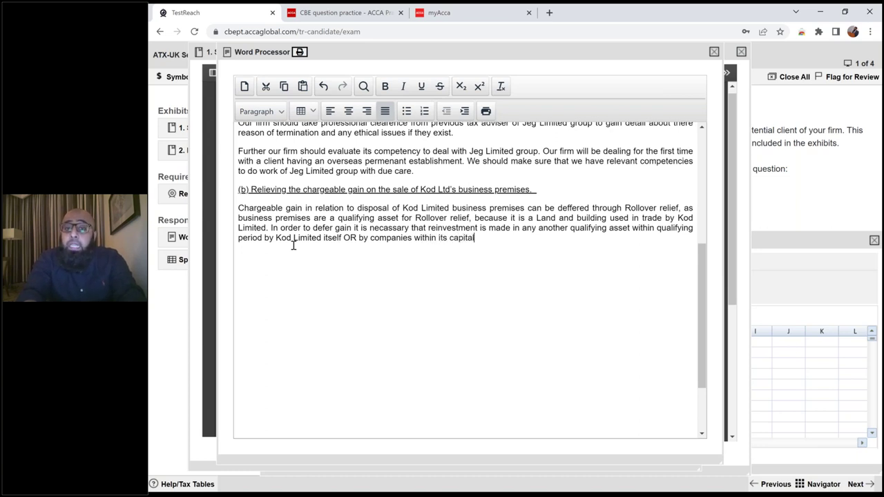
type(" gains gro")
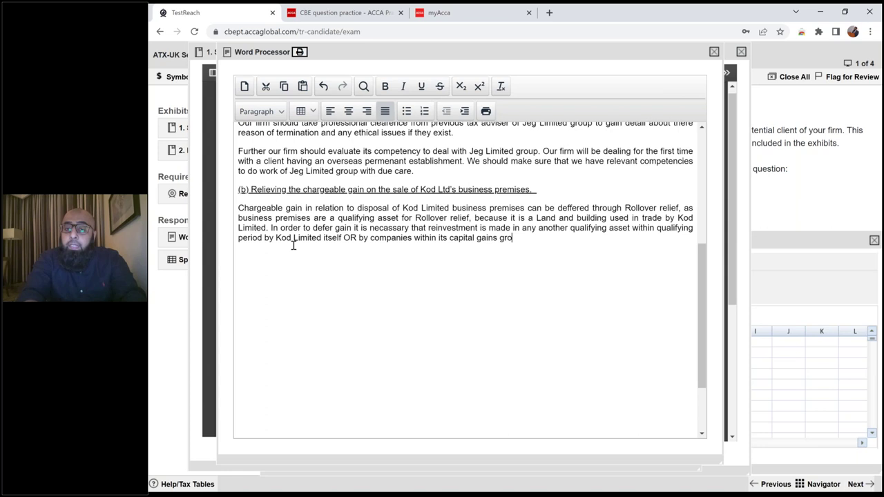
type("up.")
- Add a new paragraph reading "Qualifying assets for Rollover relief include Land and Building, Fixed Plant and Machinery and Goodwill."
key("Return")
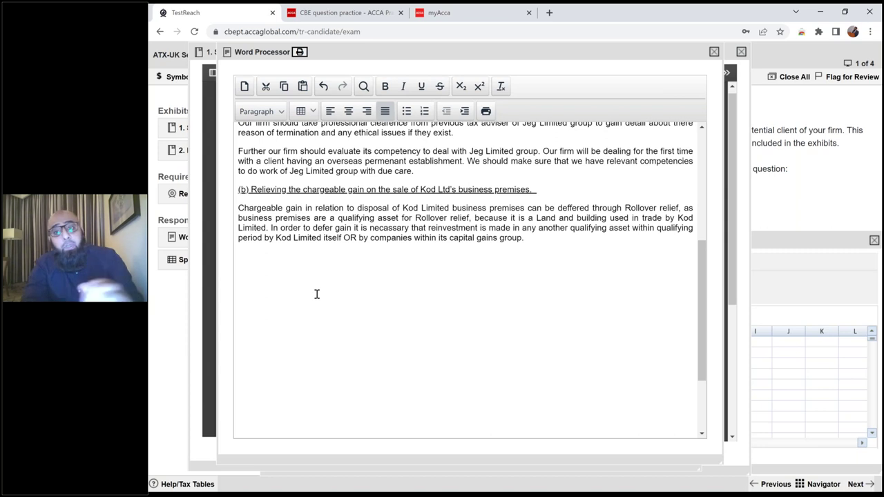
type("QUalifying")
key("BackSpace")
key("BackSpace")
key("BackSpace")
key("BackSpace")
key("BackSpace")
key("BackSpace")
key("BackSpace")
key("BackSpace")
key("BackSpace")
type("ualifying")
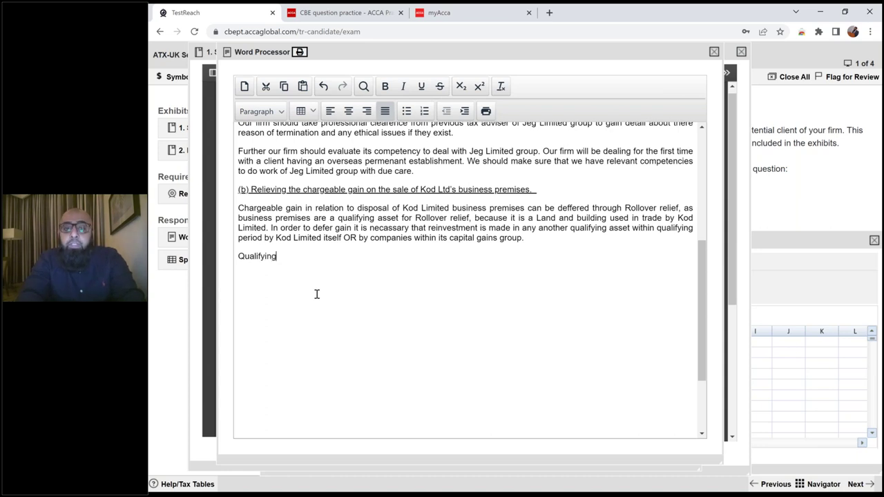
type(" assets for Roll")
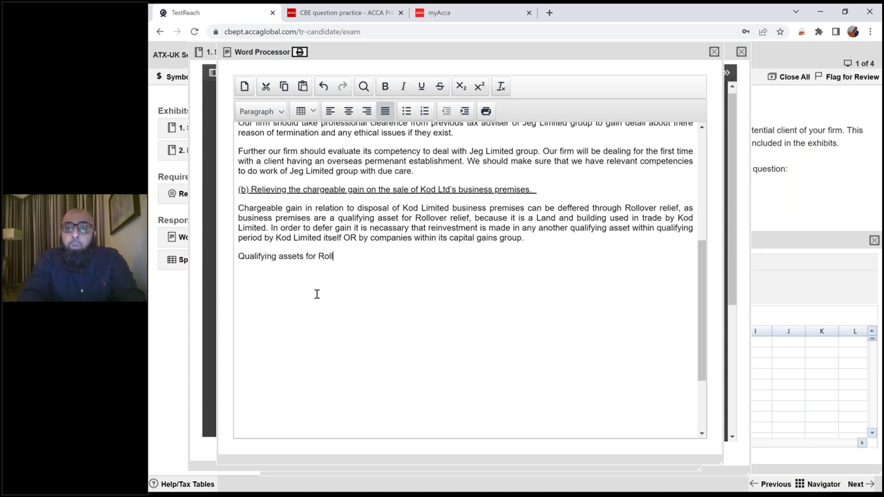
type("over relief in ")
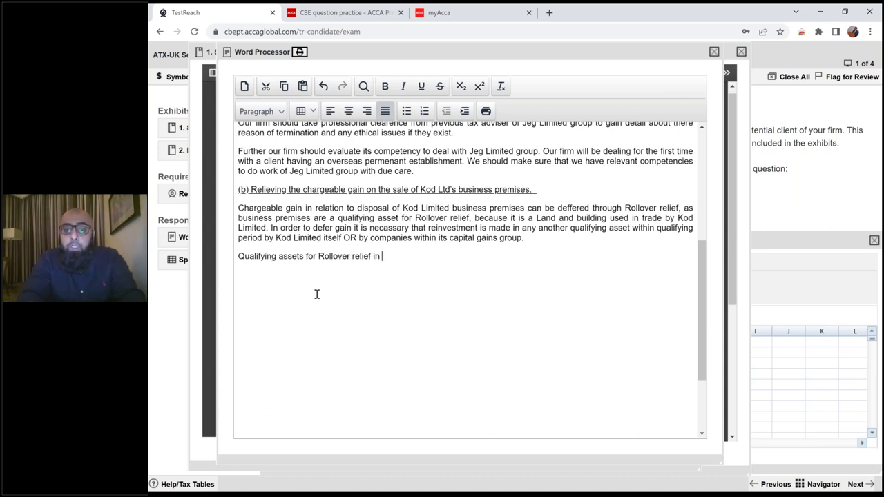
type("clude Land ")
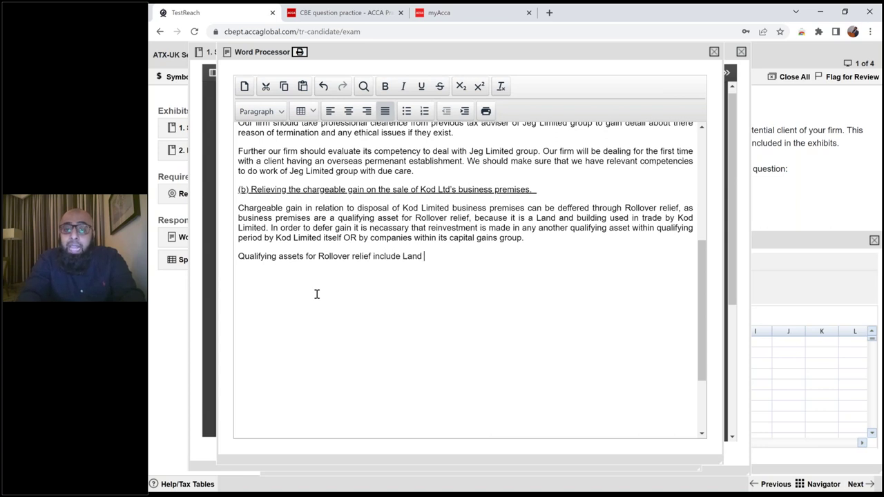
type("and Buildin")
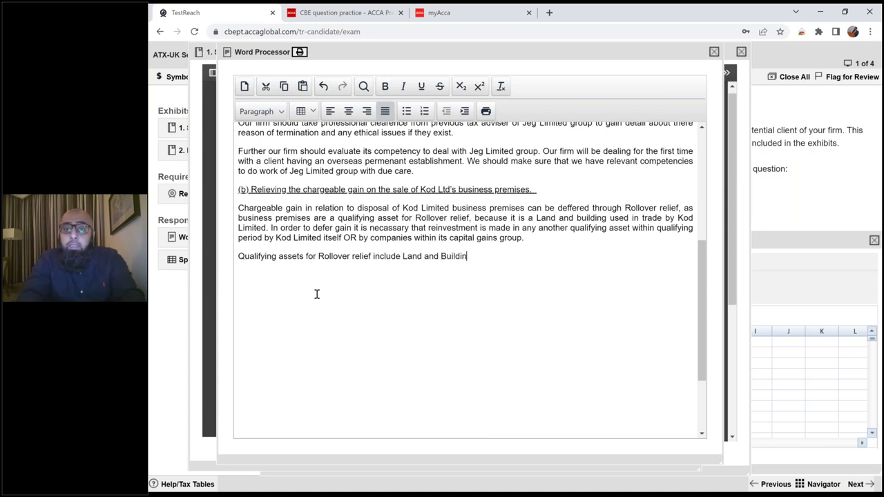
type("g, Fixed Plan")
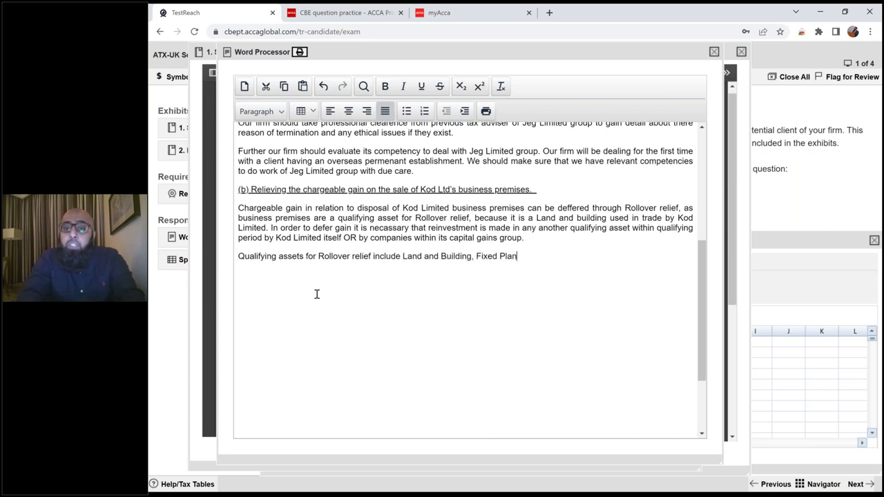
type("t and Machinery and Goodwil")
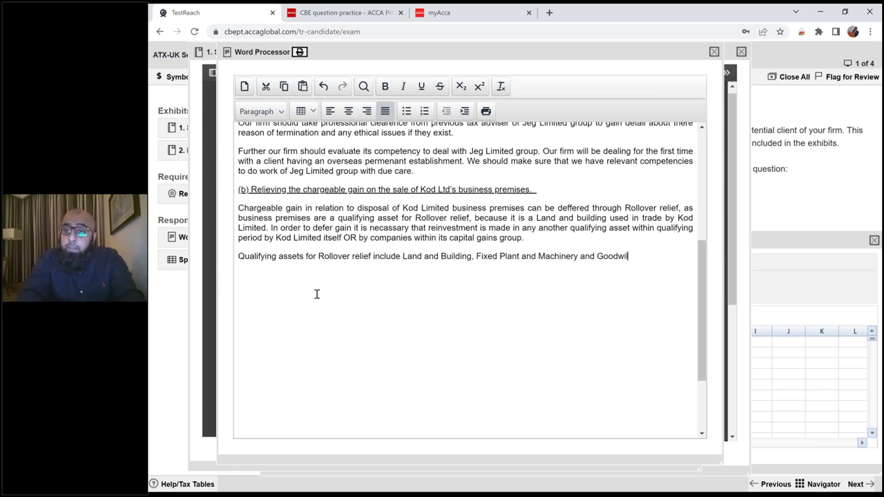
type("l.")
- Add a new paragraph reading "Qualifying period for Rollover relief is one year before and 3 years after the disposal date."
key("Return")
type("Q")
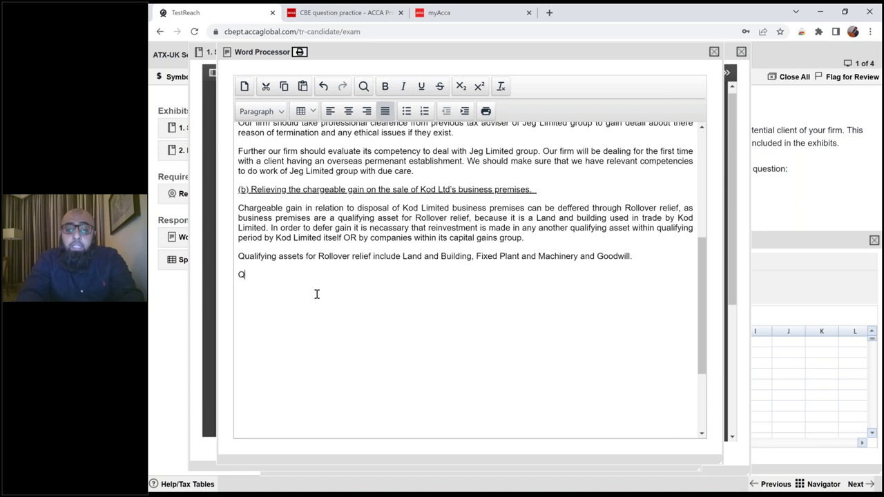
type("ualif")
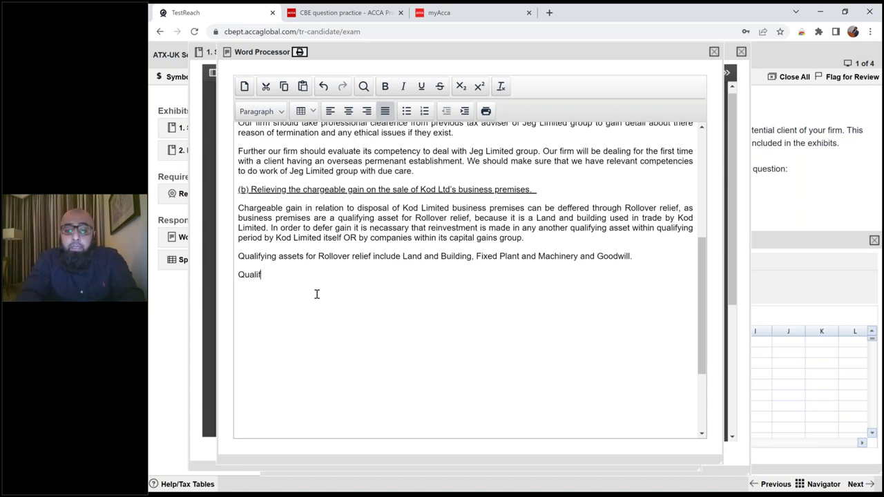
type("ying perio")
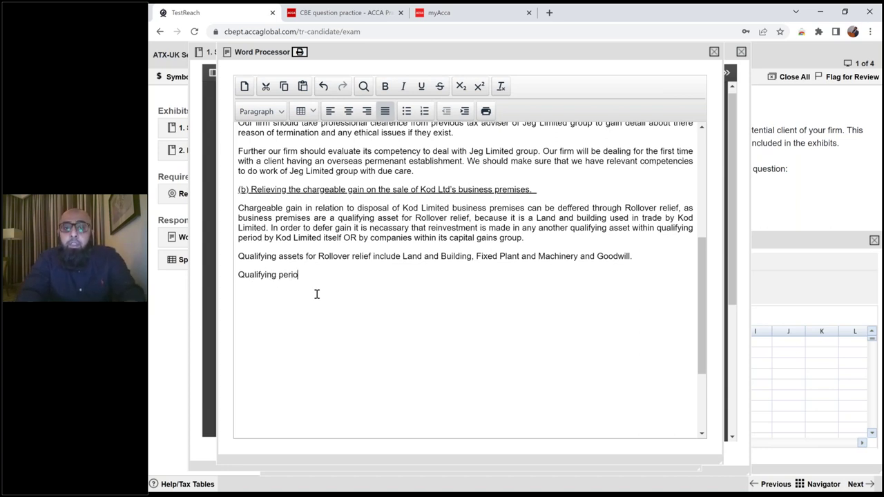
type("d for Rollover relief is")
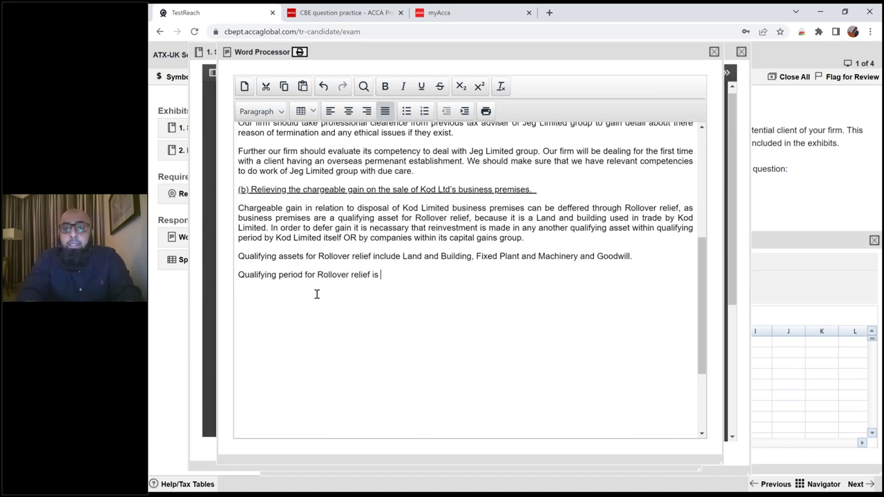
type(" one yea")
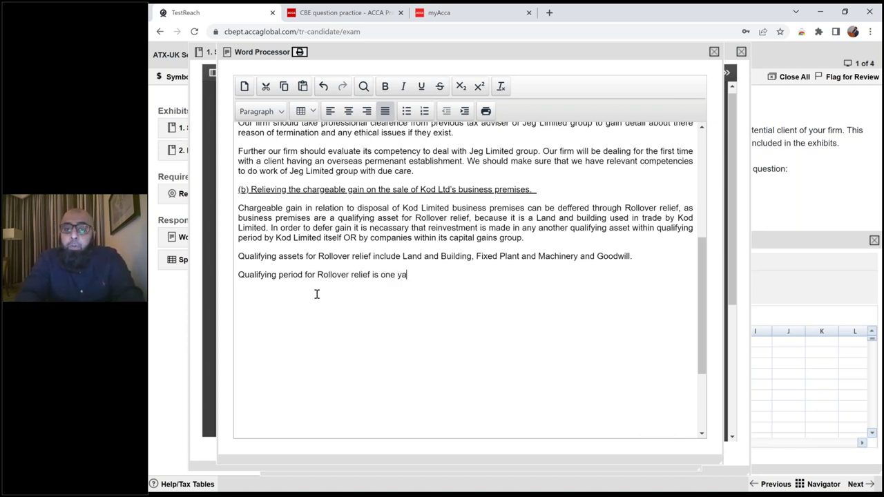
type("r before an")
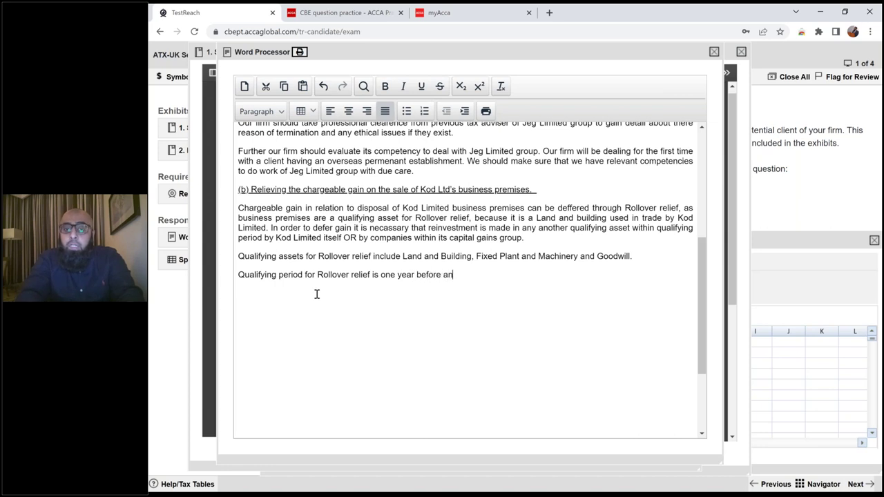
type("d 3 years after the disposal date. in ca")
- Begin the following sentence with a capital letter: "In case of Kod Limited's disposal this qualifying period will be"
key("BackSpace")
key("BackSpace")
key("BackSpace")
key("BackSpace")
key("BackSpace")
type("In case of Kod Limited's disposal this qualifying ")
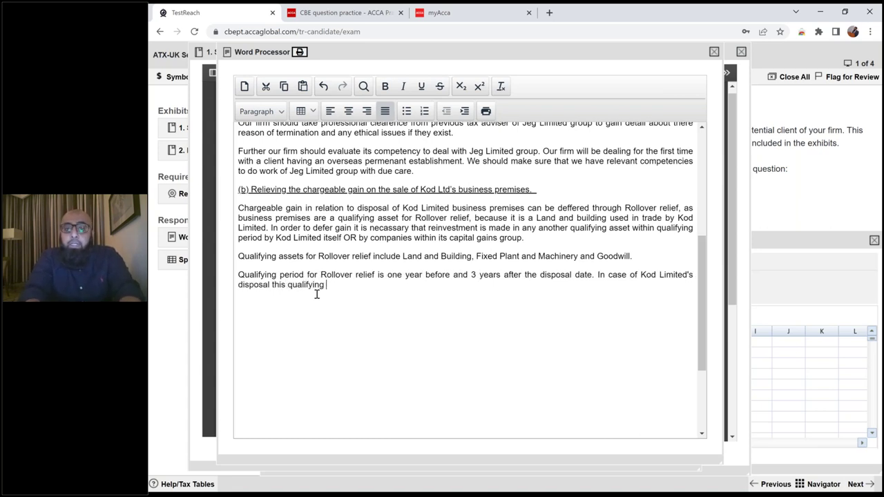
type("period will be")
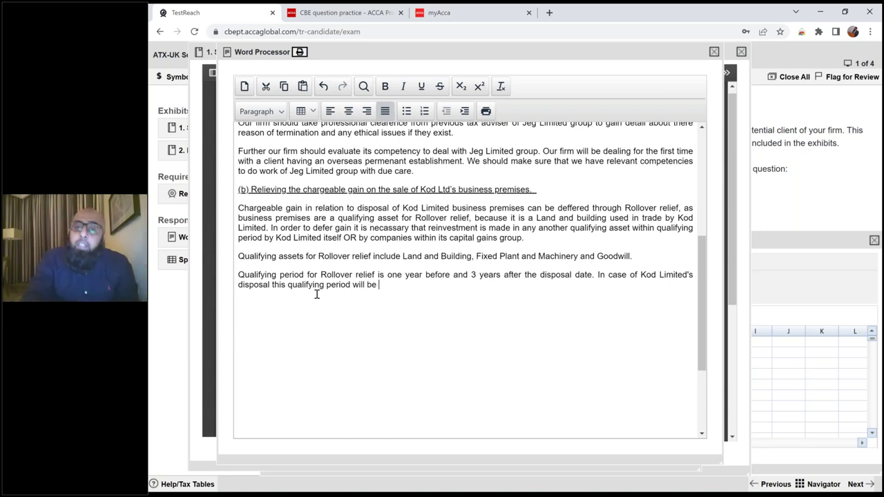
- Check the premises' sale date in the first exhibit and continue the sentence with "from 1 June 2020 to 1 June 2024"
left_click(188, 133)
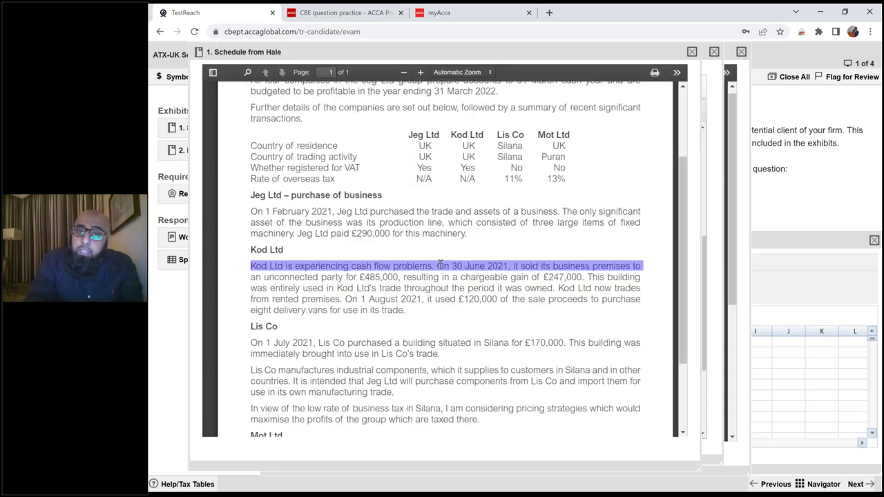
left_click(174, 238)
type("from ")
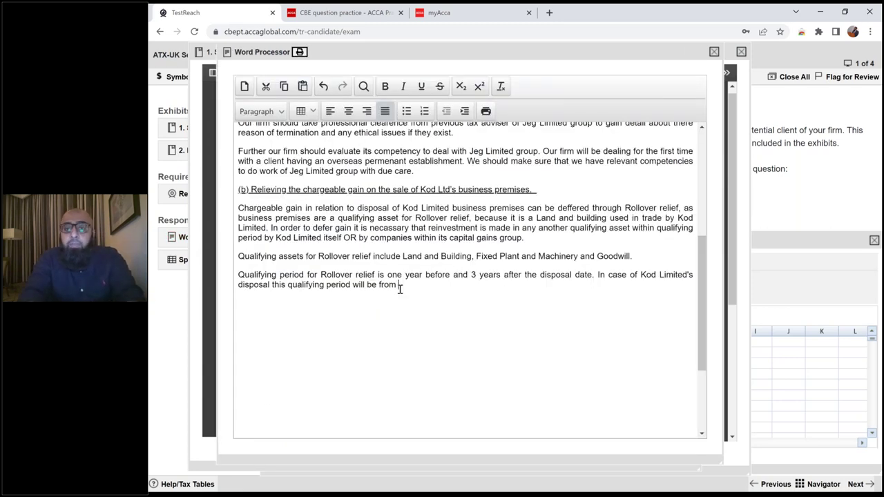
type("1 June 2020 to 1 June 2024")
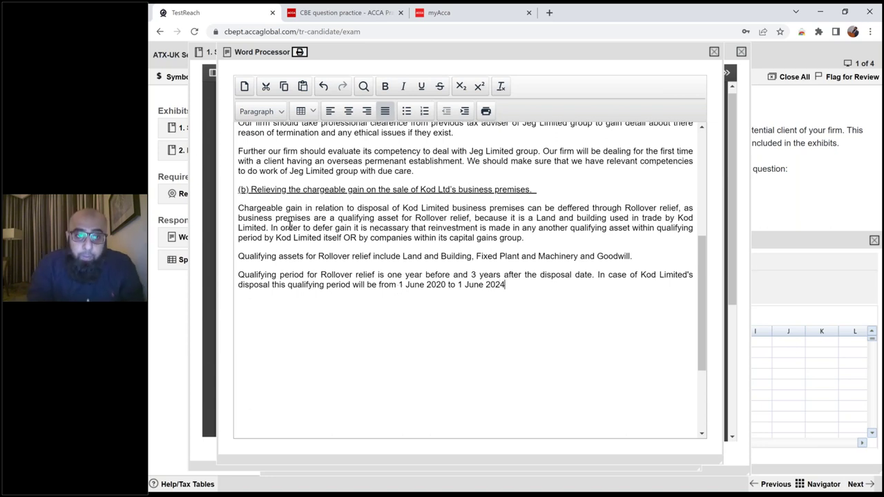
- Recheck the sale date in the first exhibit and correct the qualifying period to run from 30 June 2020 to 30 June 2024
left_click(182, 128)
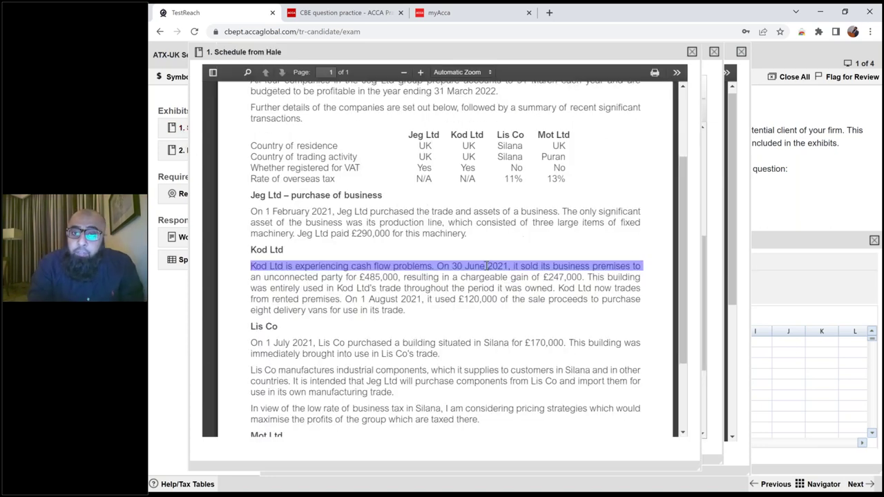
left_click(181, 238)
left_click(402, 286)
key("Delete")
type("30")
key("ctrl+Right")
key("ctrl+Right")
key("ctrl+Right")
key("ctrl+Right")
key("BackSpace")
type("30")
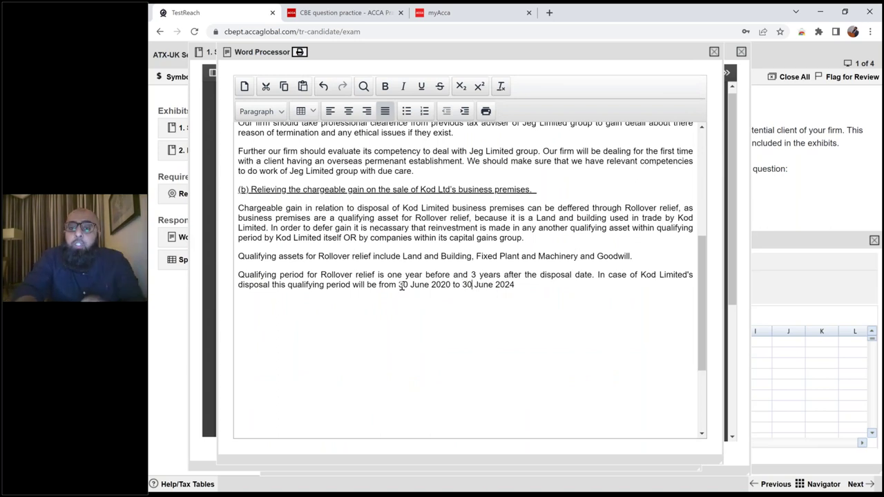
- Confirm the disposal date in the first exhibit, end the sentence with a full stop and add "(Disposal date is 30 June 2021)."
left_click(173, 129)
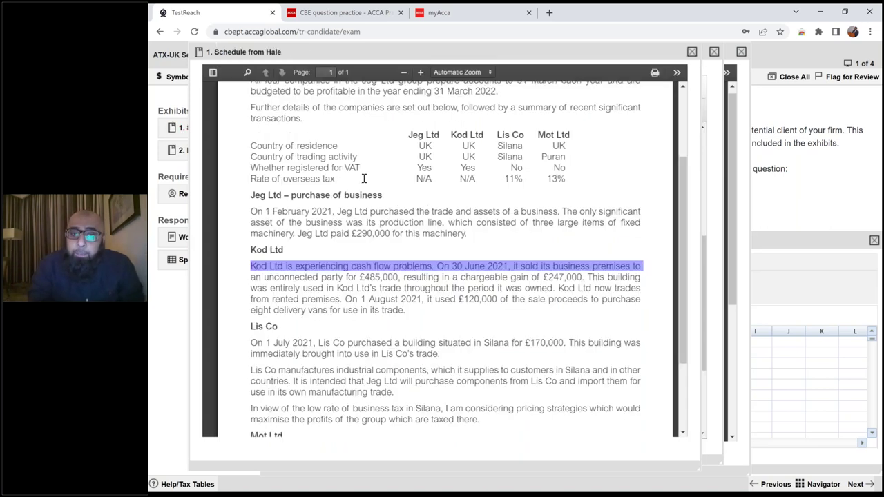
double_click(465, 266)
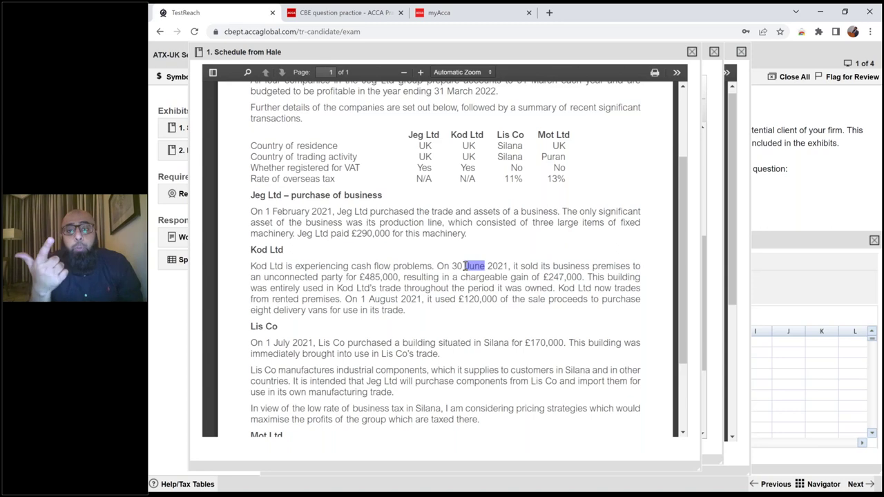
left_click(164, 238)
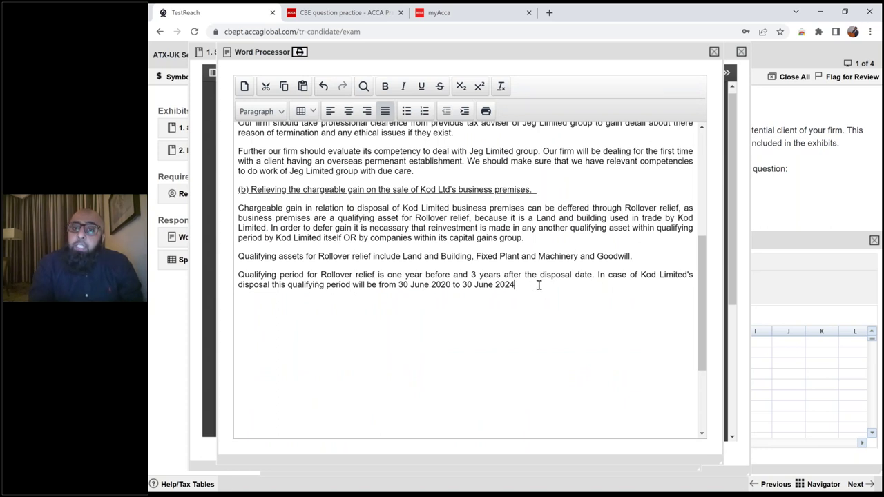
type(". D")
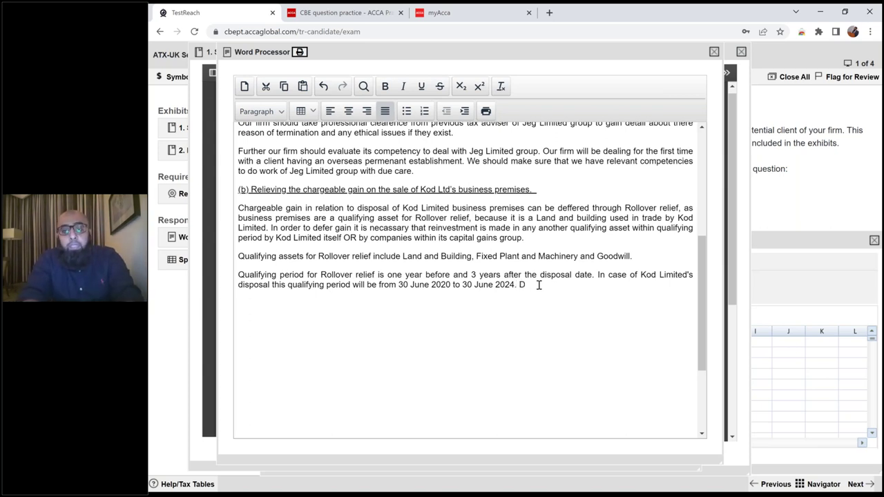
key("BackSpace")
type("(Dispos")
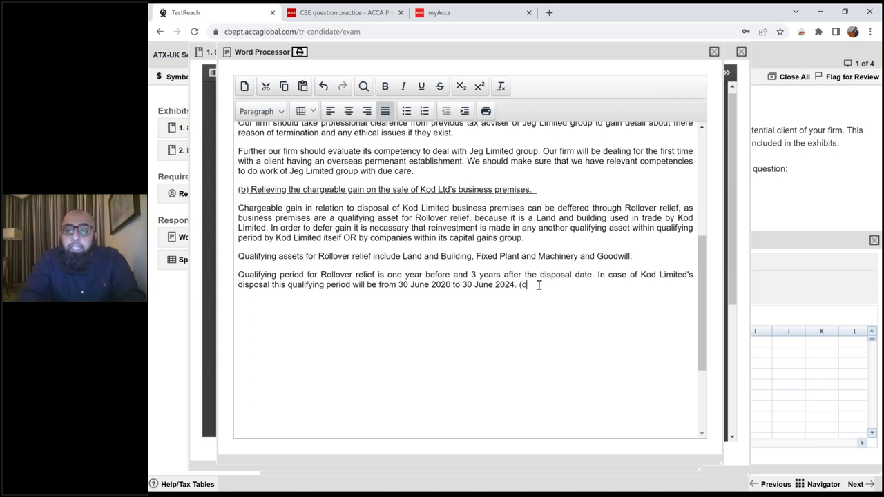
type("al date ")
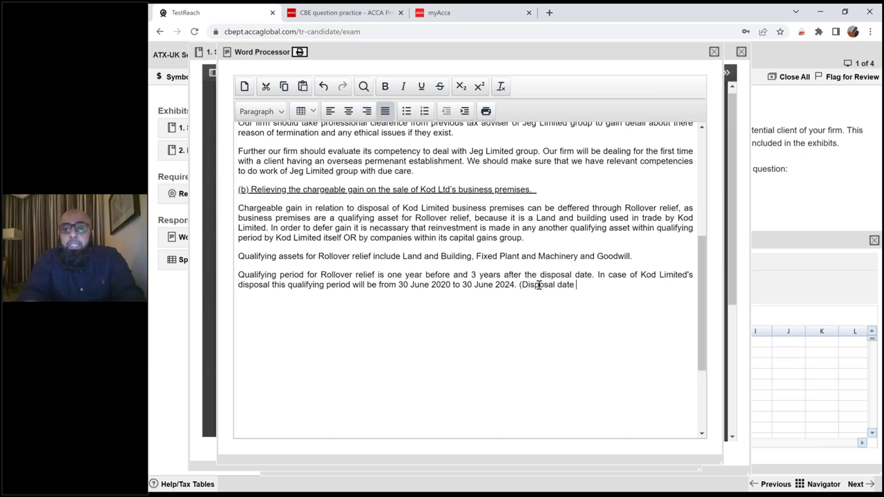
type("is 30 Jun")
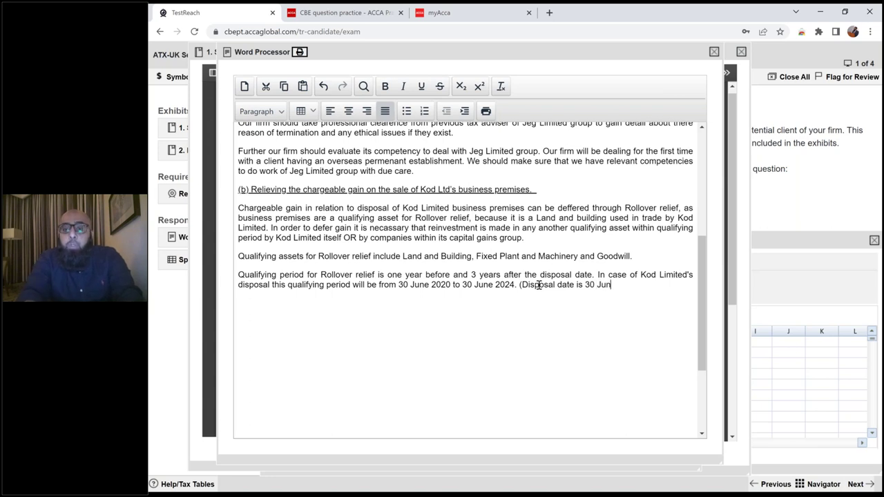
type("e 2021).")
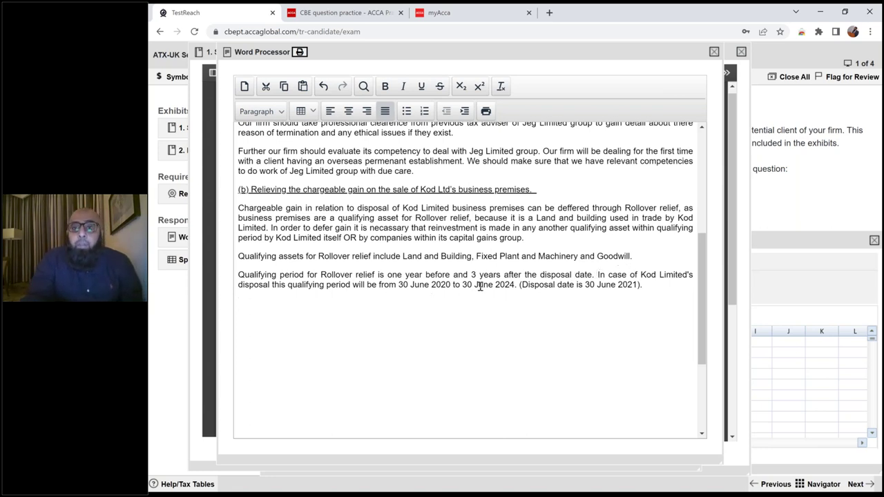
- Start a new paragraph with "Companies within Capital Gains group of Kod Limited include"
left_click(291, 308)
type("Compaond")
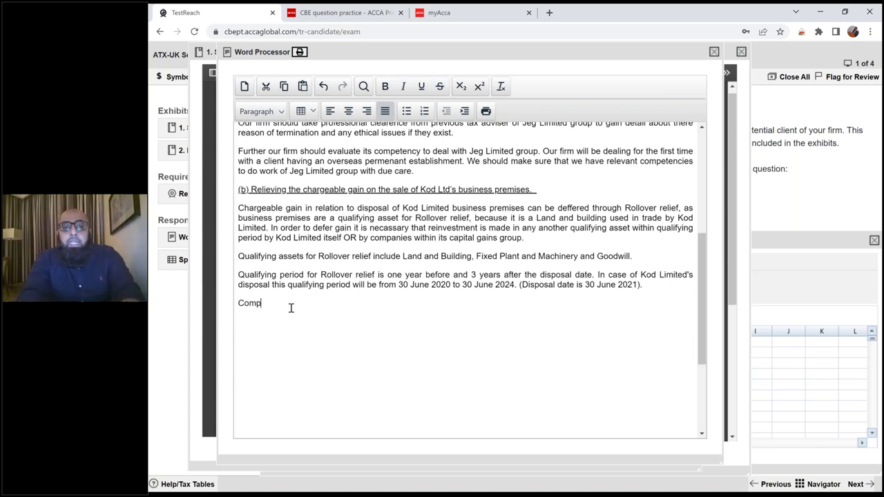
key("BackSpace")
key("BackSpace")
key("BackSpace")
type("nies wit")
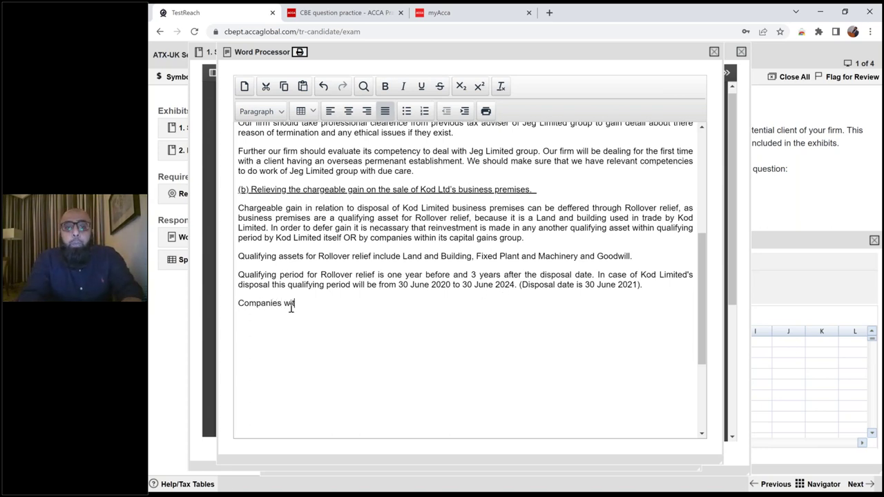
type("hin Capital G")
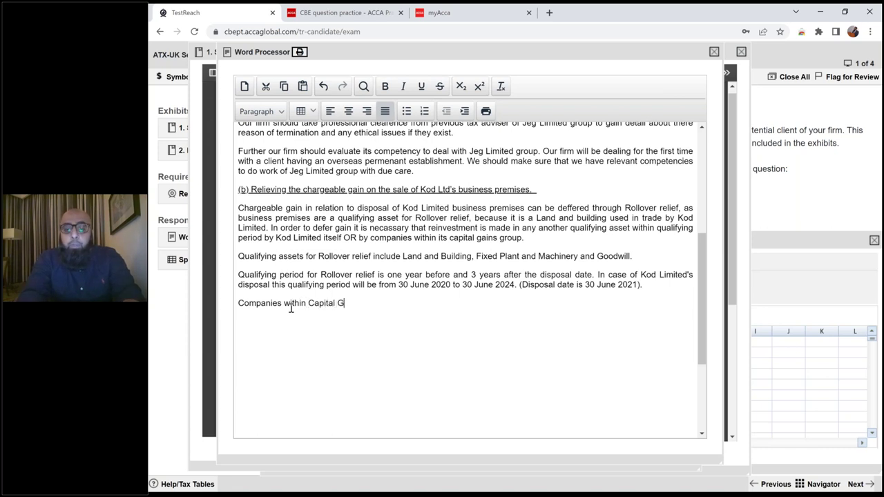
type("ains grou")
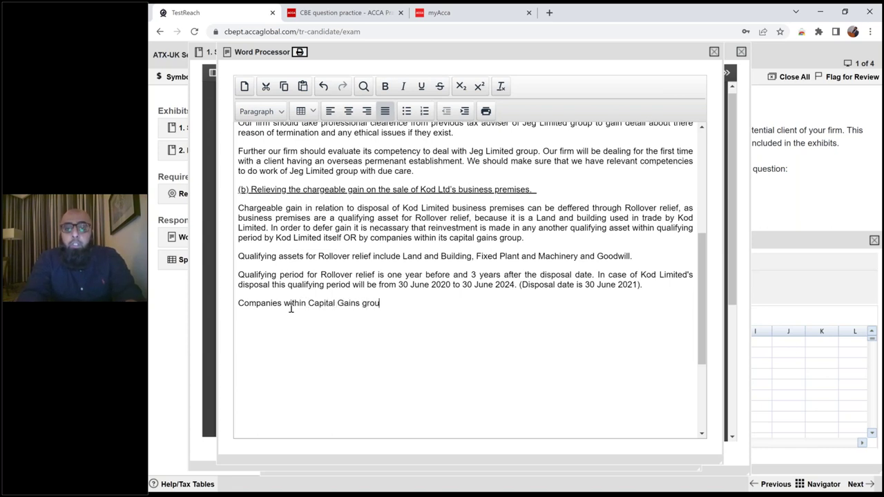
type("p of Kod Limite")
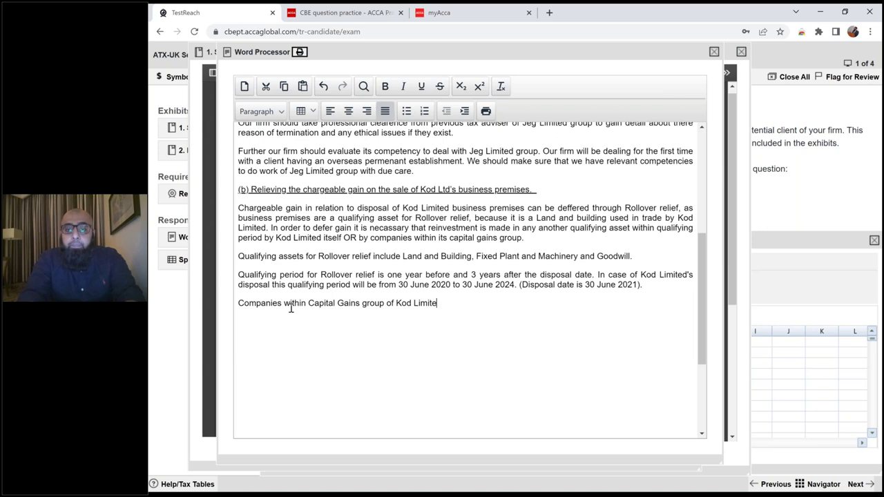
type("d include")
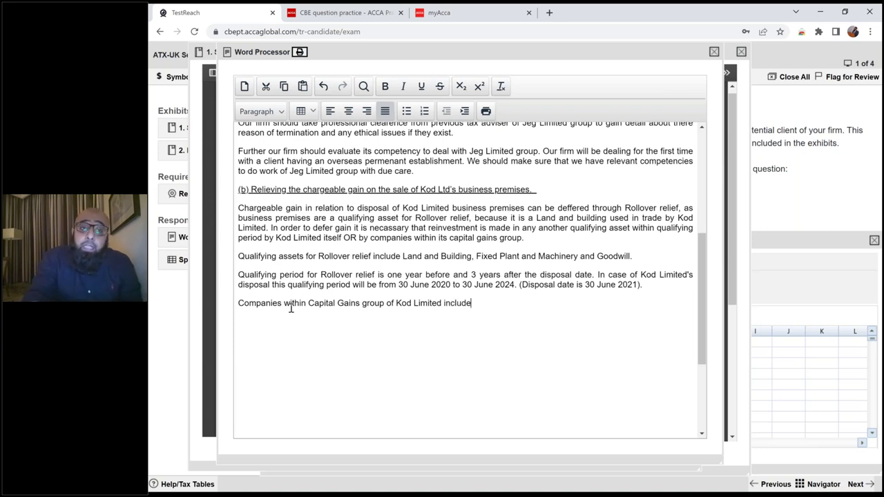
- Continue the sentence on Kod Limited's capital gains group with "Jeg Limited, Kod Limited, Lis"
type(" Jeg Limited, ")
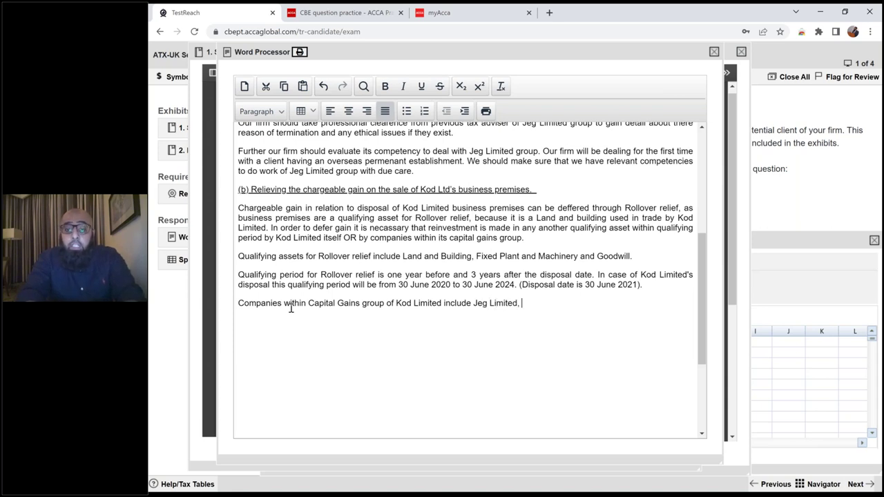
type("Kod Limited, ")
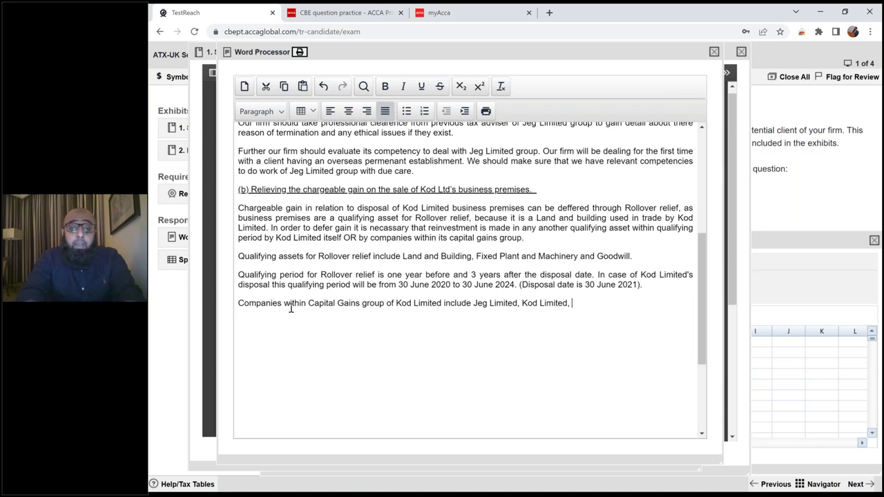
type("Lis")
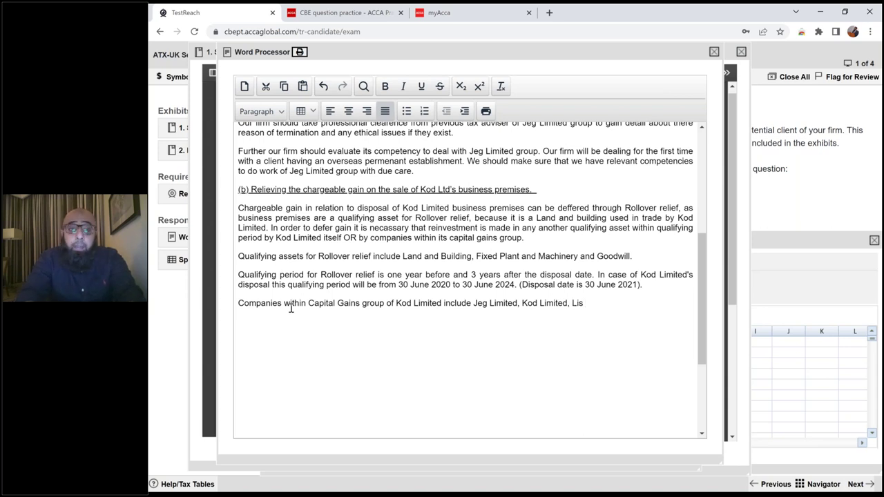
- Check the group companies in the first exhibit and complete the company list with "Company and Mot Limited"
left_click(174, 128)
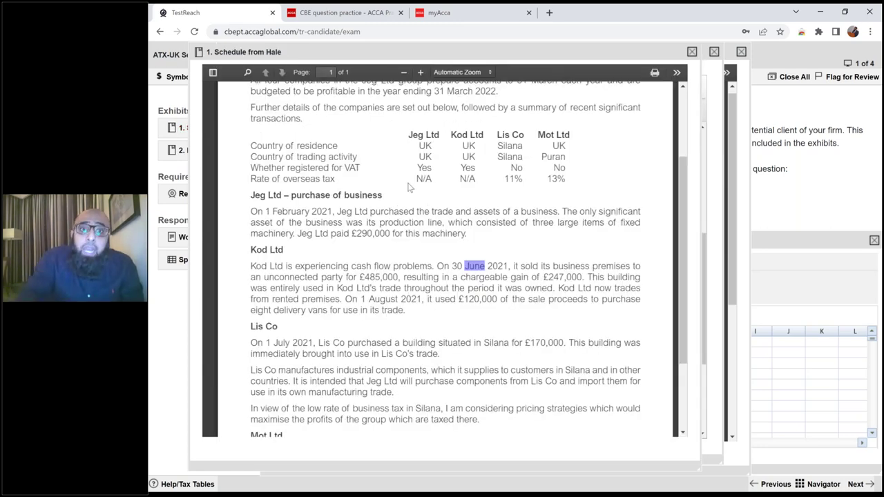
scroll(356, 149, "up", 3)
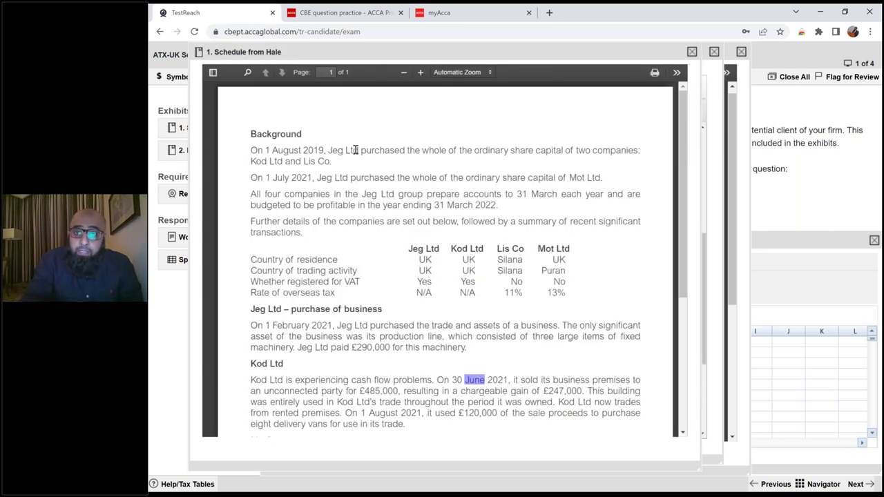
double_click(352, 150)
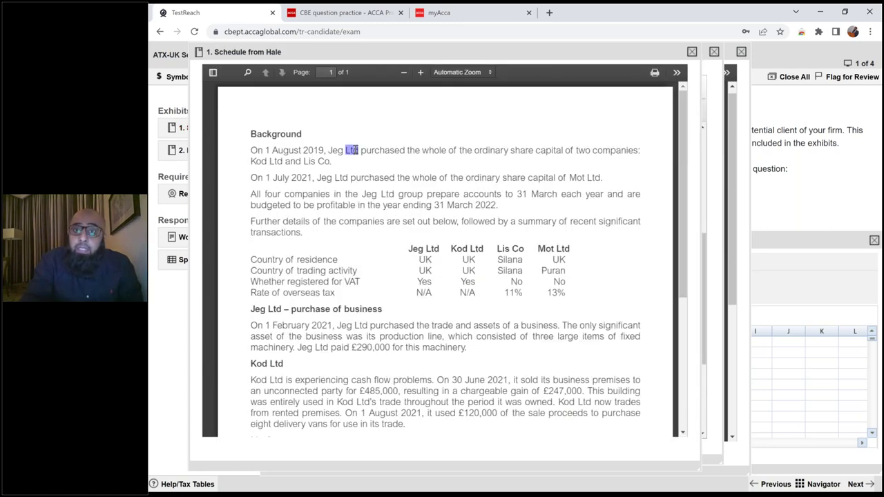
left_click(166, 238)
type("Co")
type("mpany a")
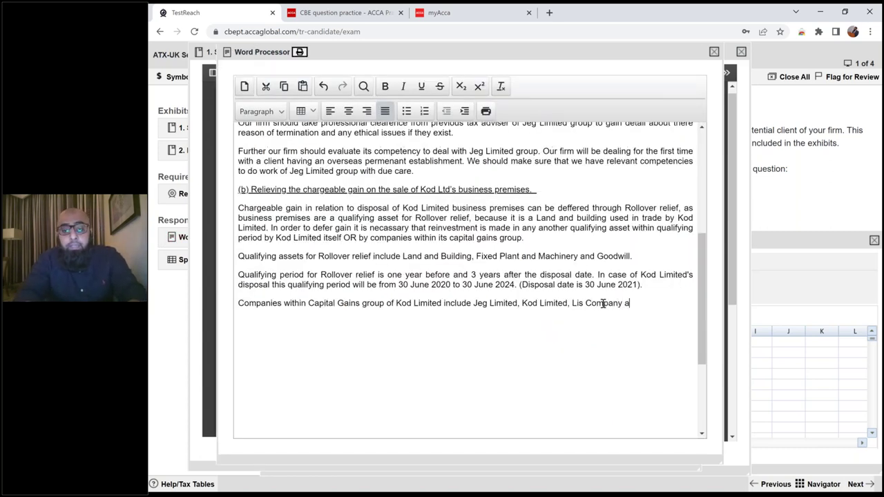
type("nd Mot Limit")
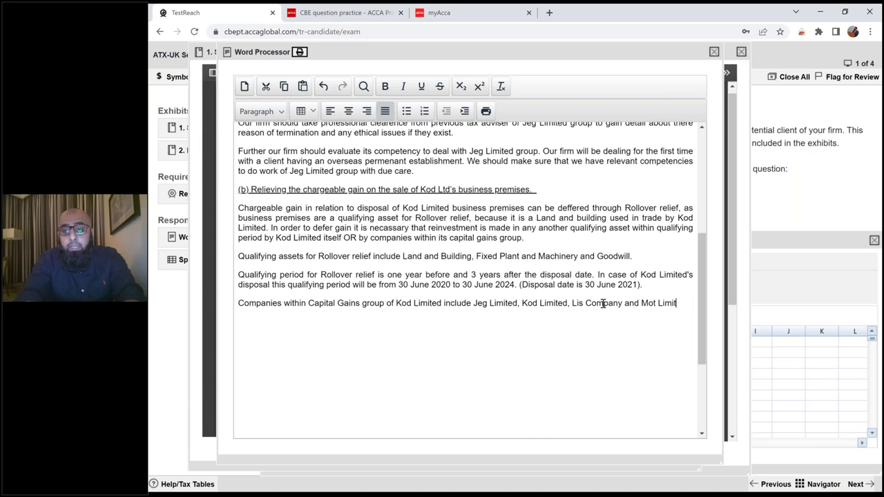
- Add the sentence "For Capital Gains group parent company must own atleast 75% direct holding and 50% indirect holding."
type("ed. For Capital G")
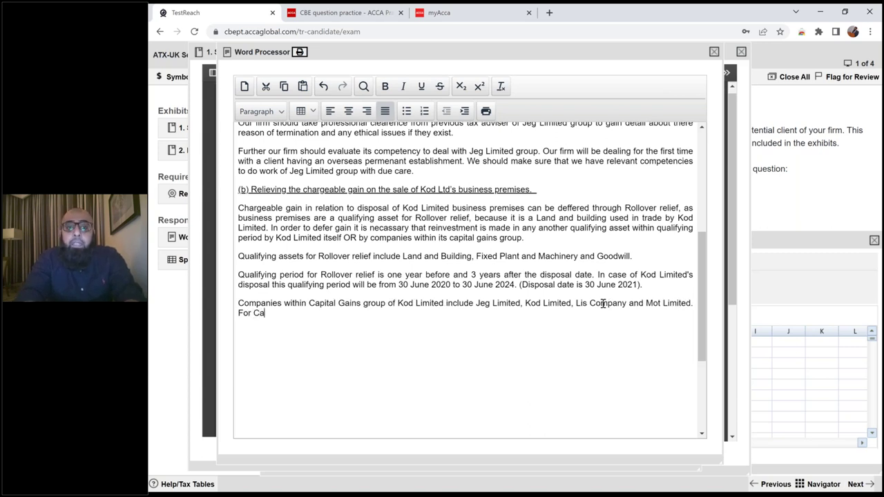
type("group ")
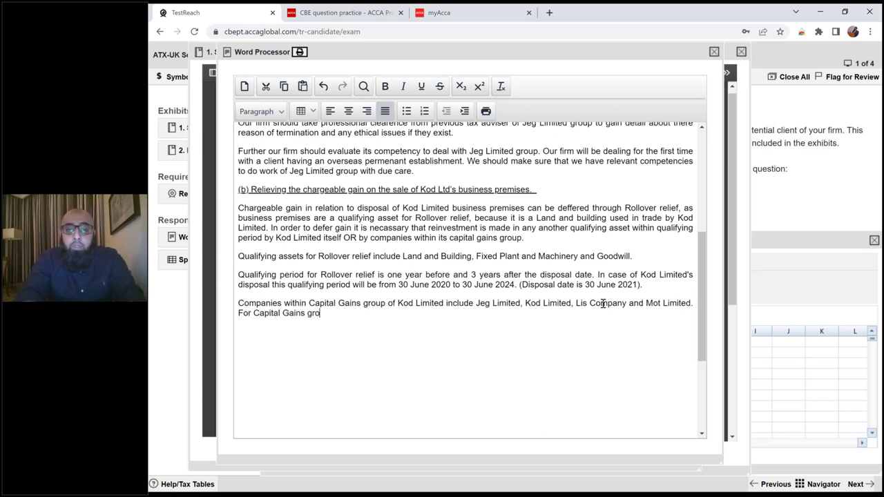
type("p")
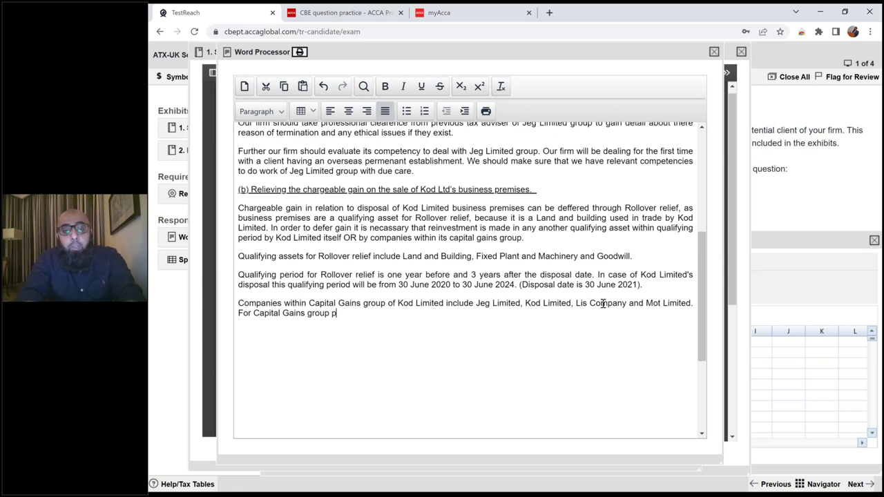
type("arent co")
key("BackSpace")
type("ompany must own")
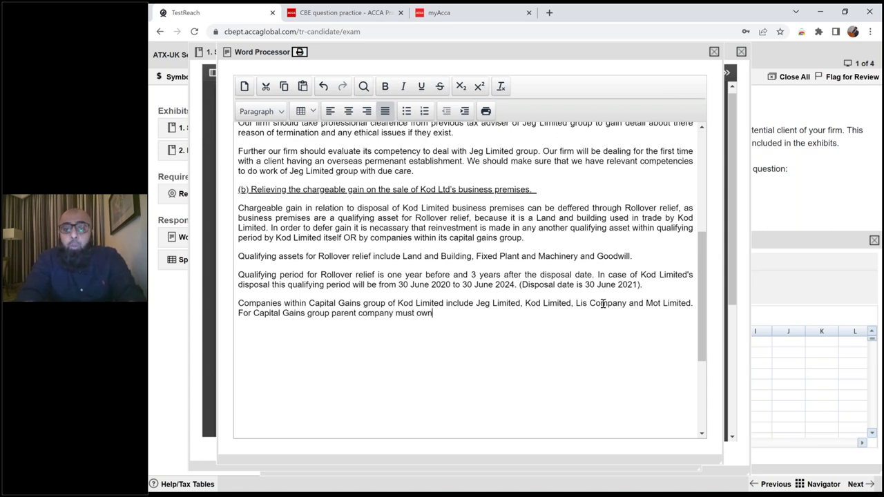
type(" atleast 7")
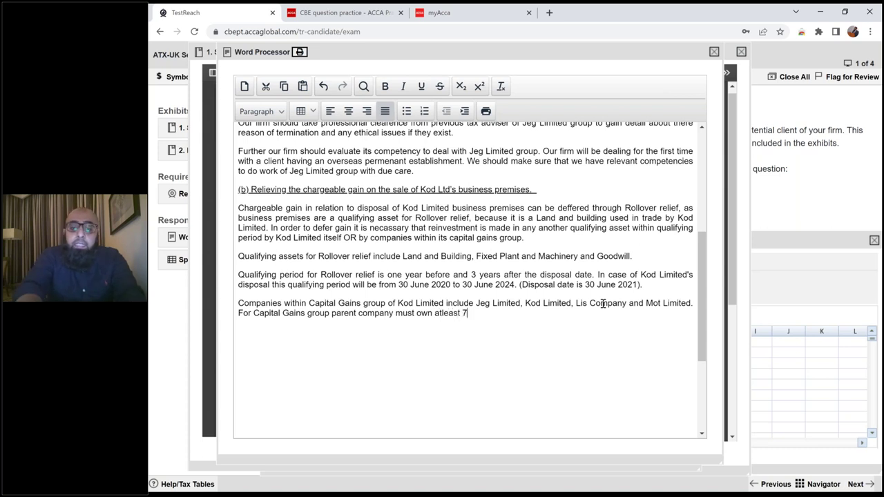
type("5% direct h")
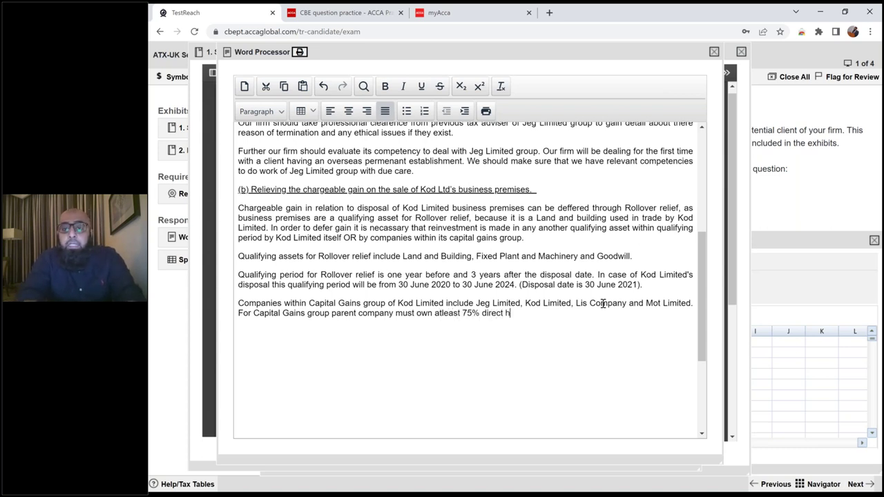
type("olding and 50%")
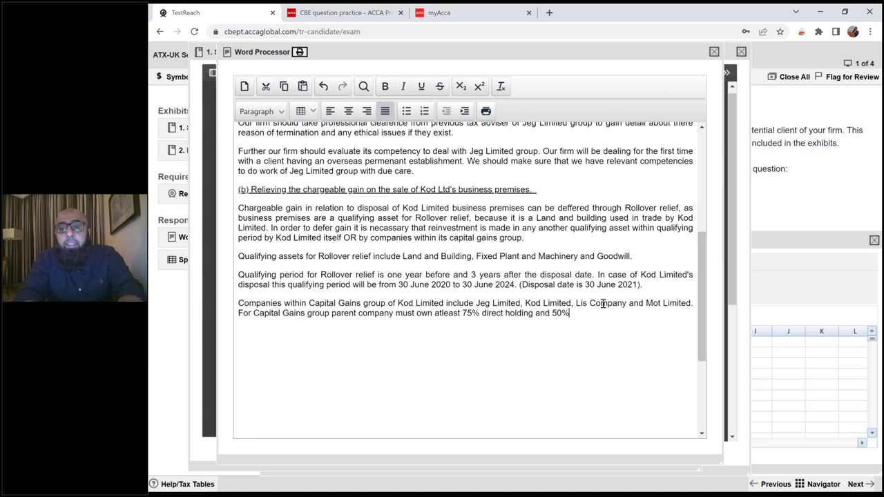
type(" indirect h")
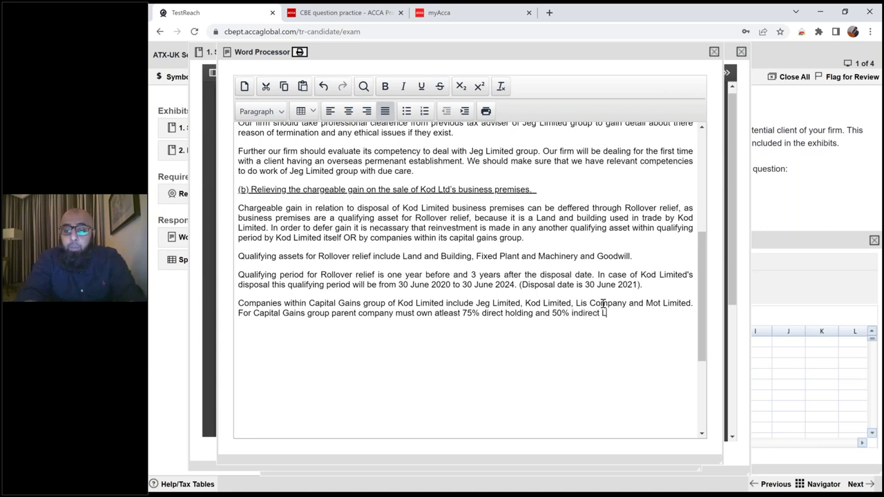
type("olding.")
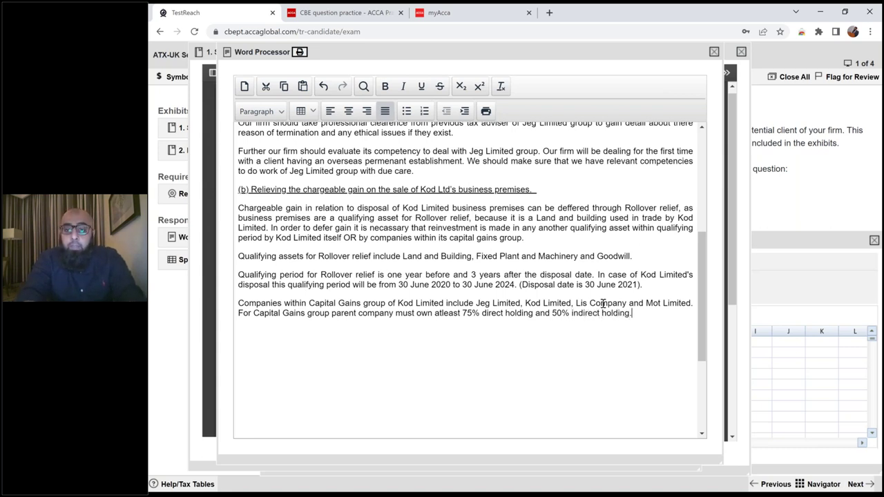
- Add "In case of Kod Limited, all the comapnies have a common parent company Jeg Limited which owns their whole share capital"
type(" In oase of K")
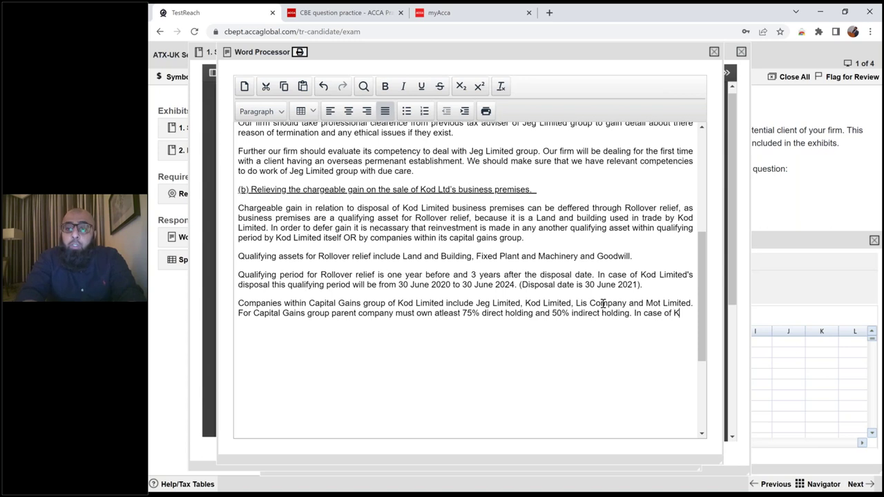
type("od Limited all the")
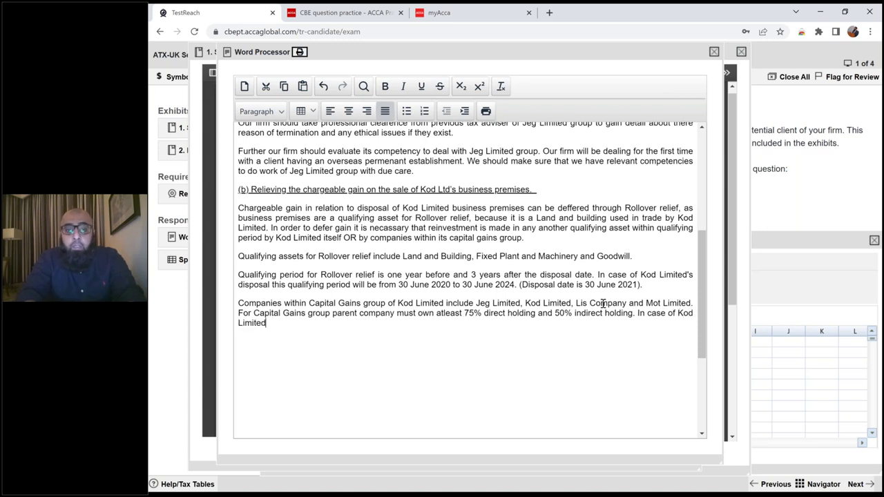
key("ctrl+Left")
key("ctrl+Left")
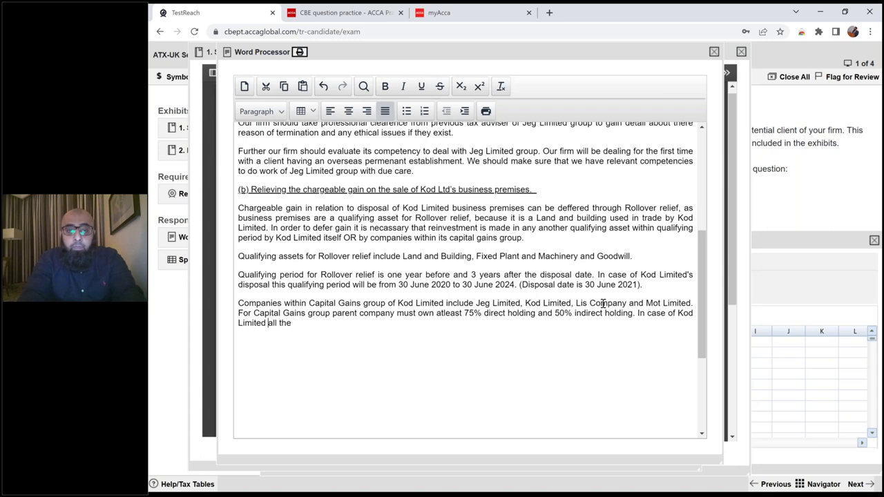
type(",")
key("End")
type("comapnies have a common parent company ")
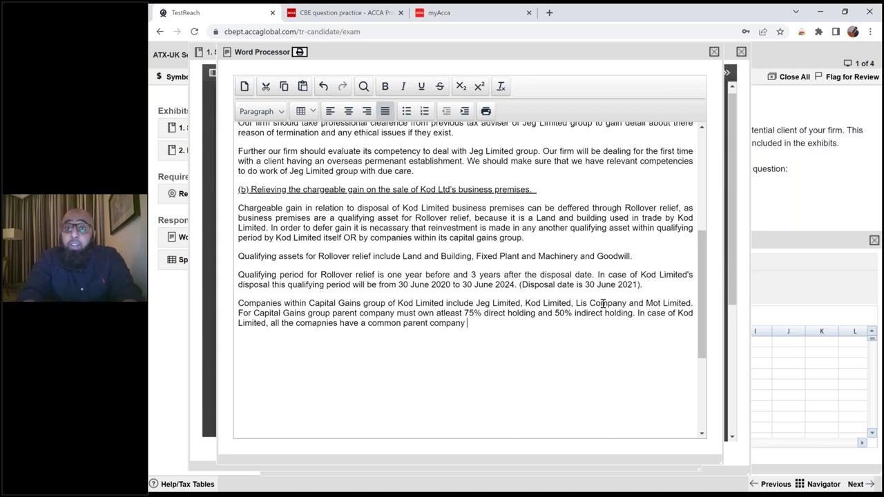
type("Jeg Limit")
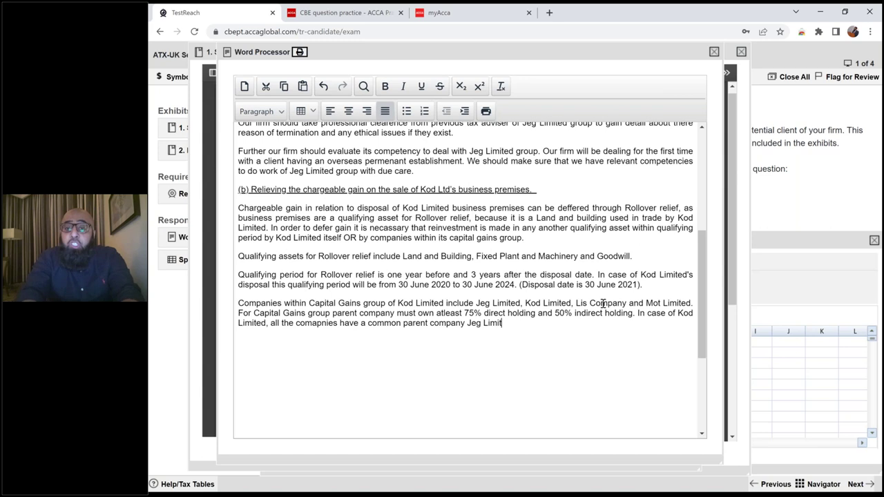
type("ed which owns thei")
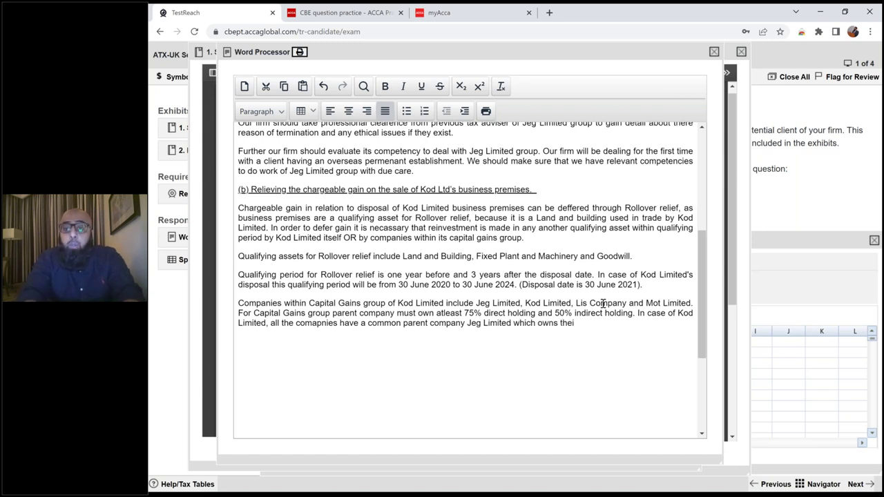
type("r whole share capital")
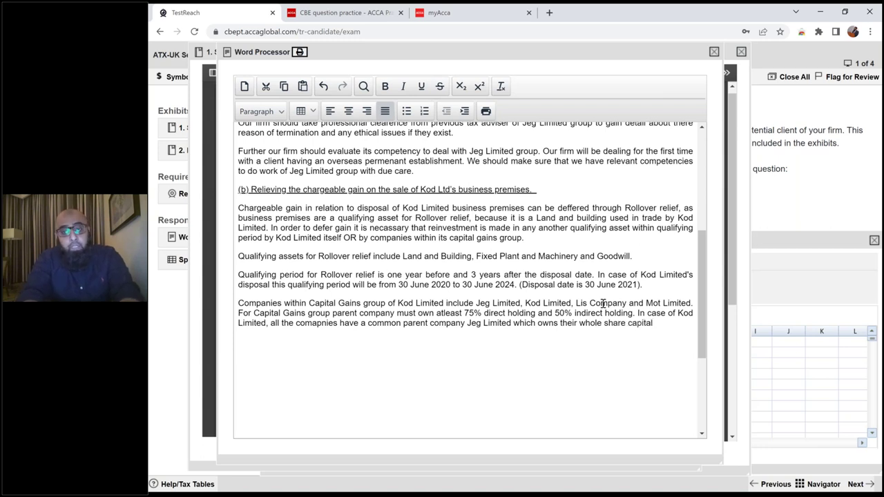
- End the sentence with a full stop and add "This satisfies requirement of 75% direct and 50% indirect holding."
type(". This sati")
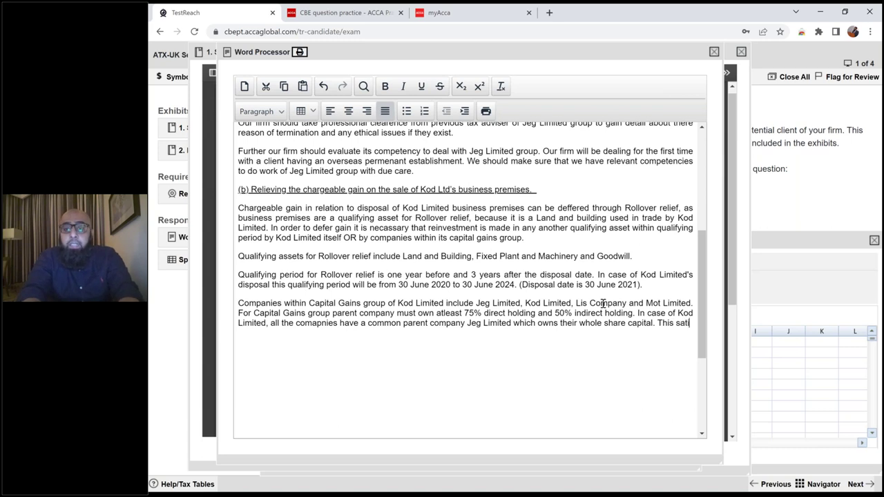
type("sfies requirement of")
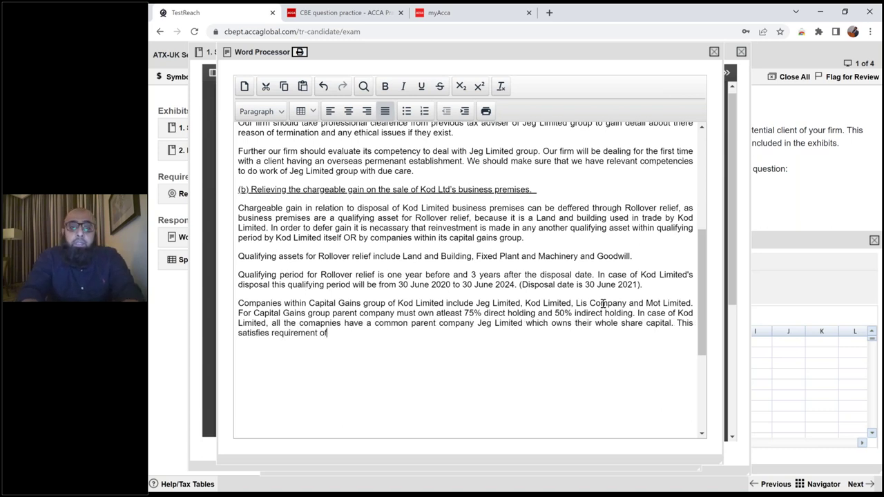
type(" 75% d")
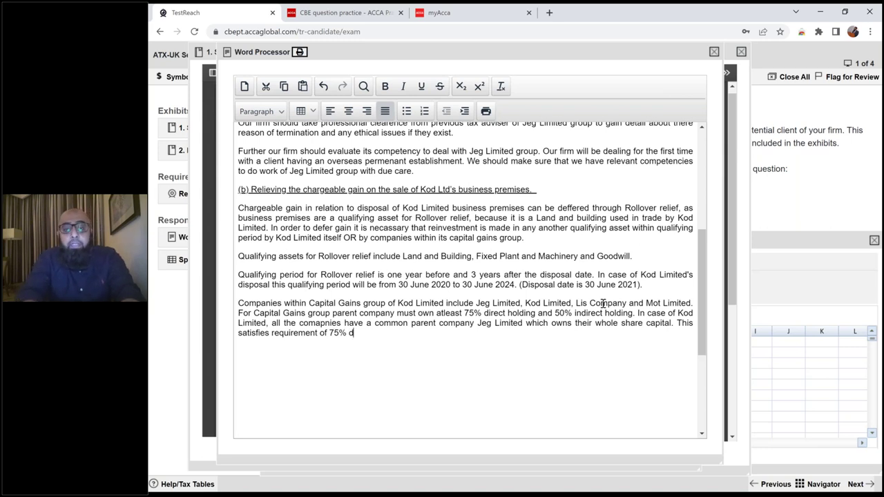
type("irect and 5")
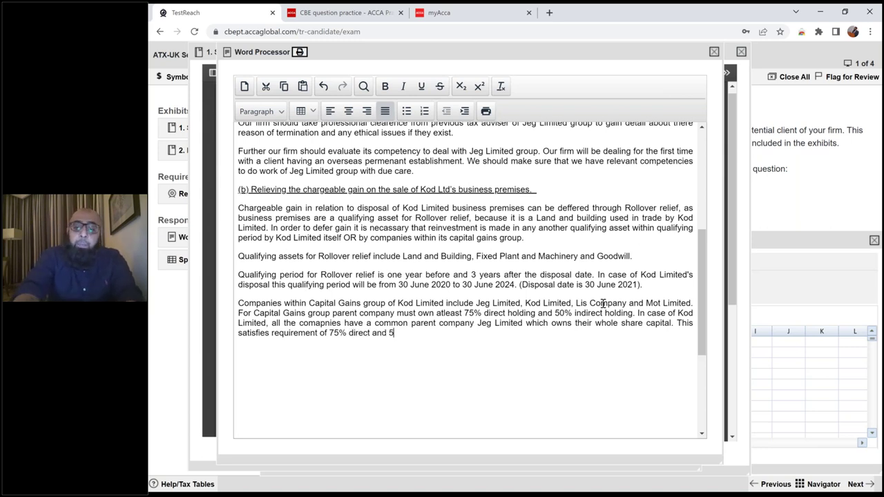
type("0% indire")
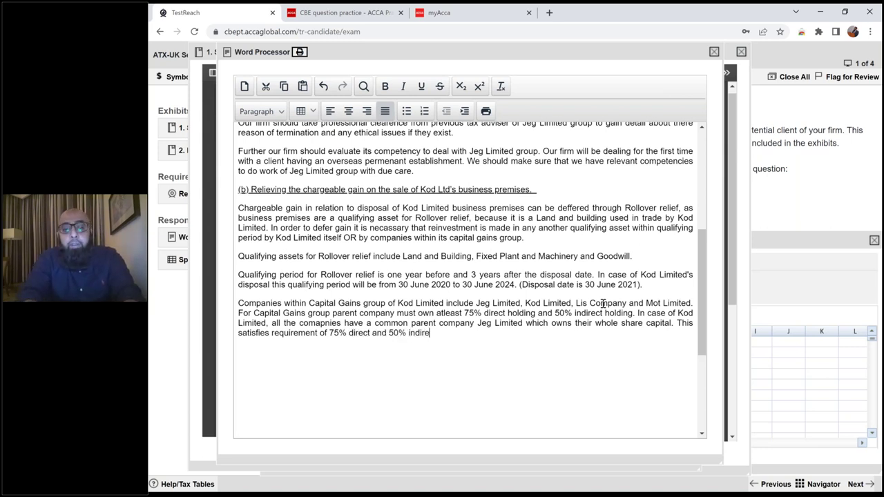
type("ct holding.")
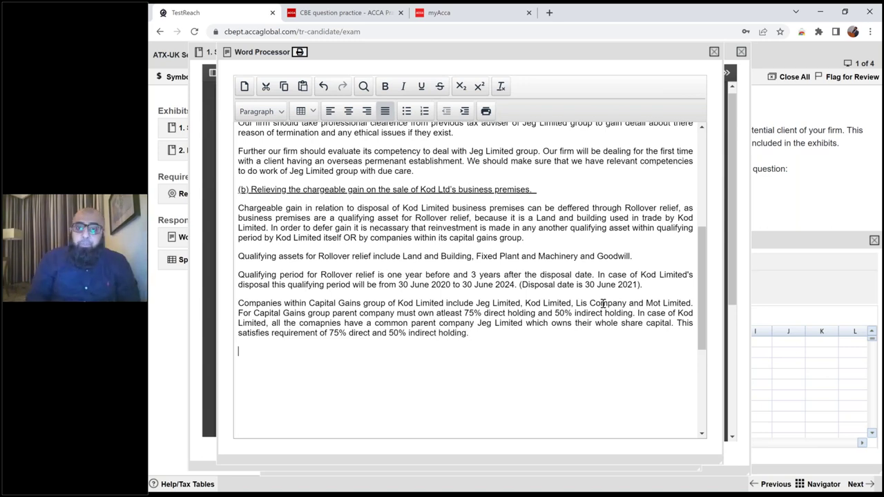
- Review the part (b) paragraphs on rollover relief, from the deferral of the chargeable gain to the capital gains group
key("ctrl+Up")
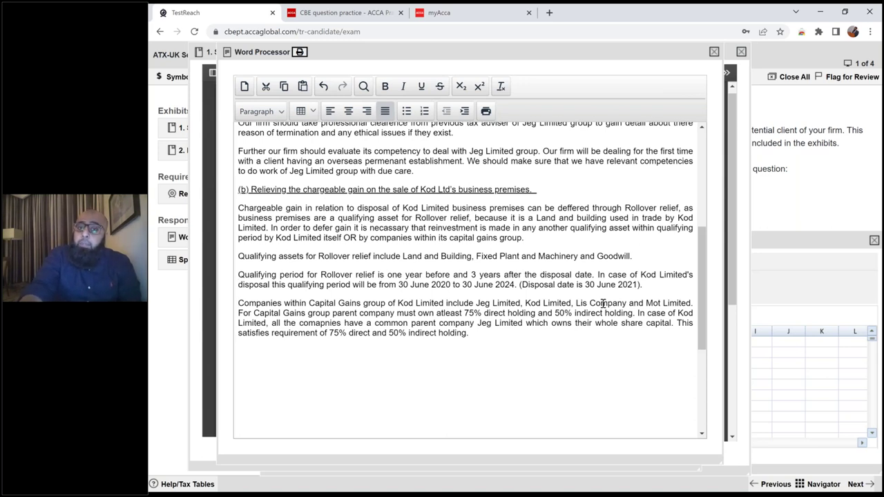
key("shift+Down")
key("shift+Down")
key("shift+Down")
key("shift+Down")
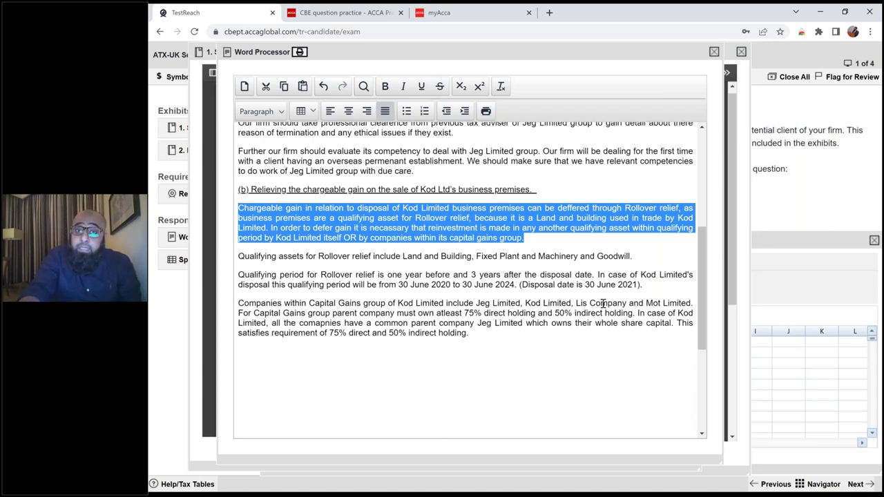
key("shift+Down")
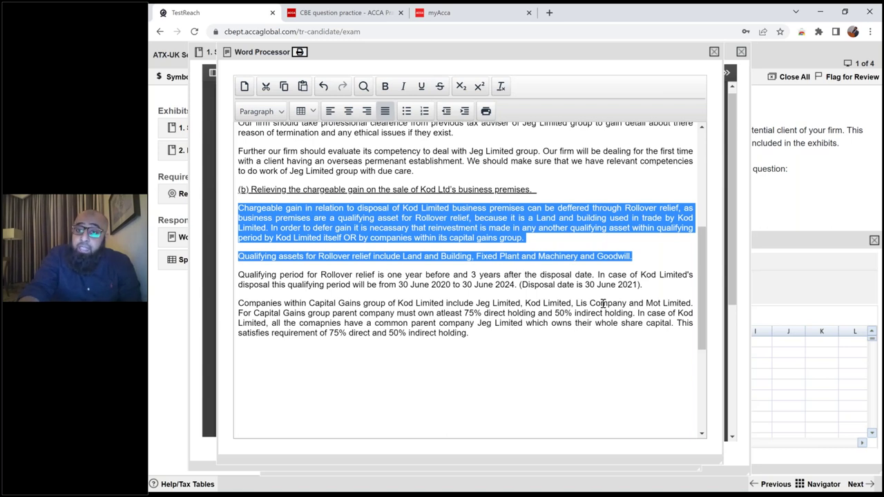
key("shift+Down")
key("shift+Down")
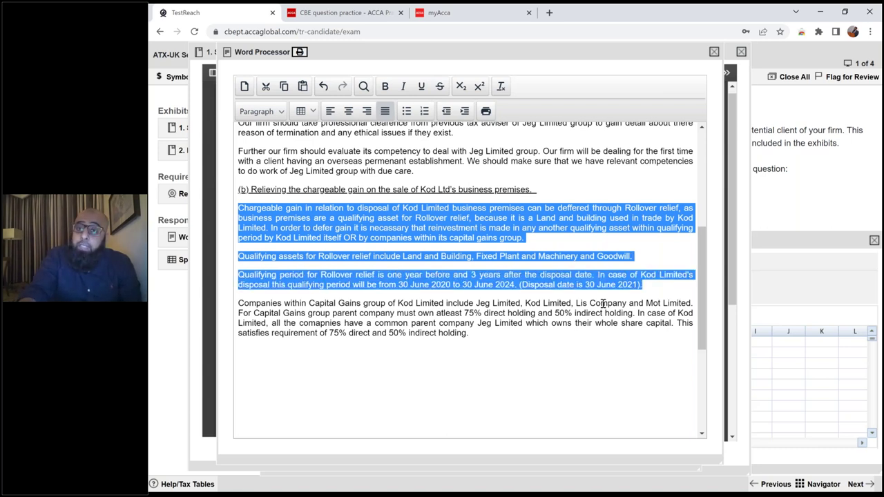
key("shift+Down")
key("shift+Down")
key("shift+Down")
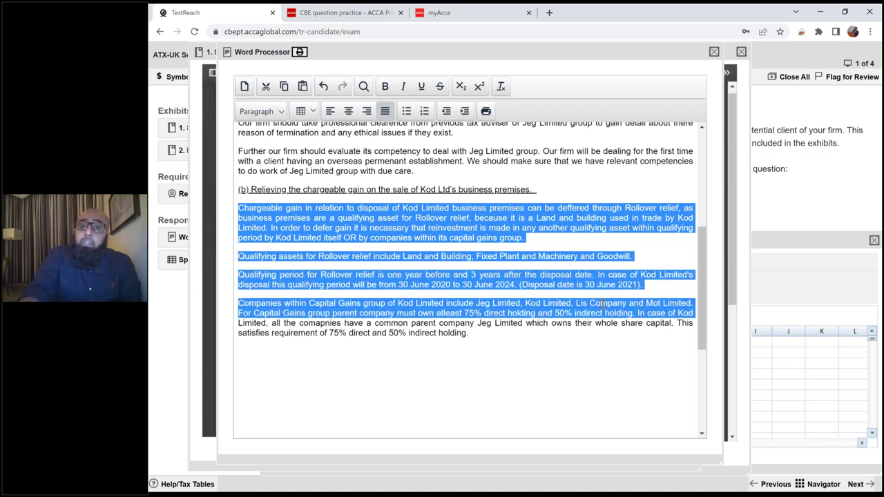
key("shift+Down")
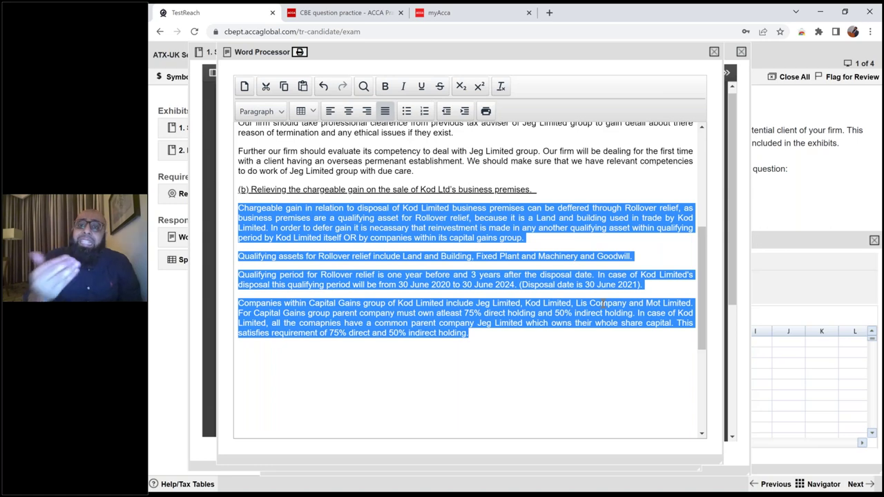
- Check in the Schedule from Hale exhibit how and when Kod Ltd reinvested its sale proceeds
left_click(184, 129)
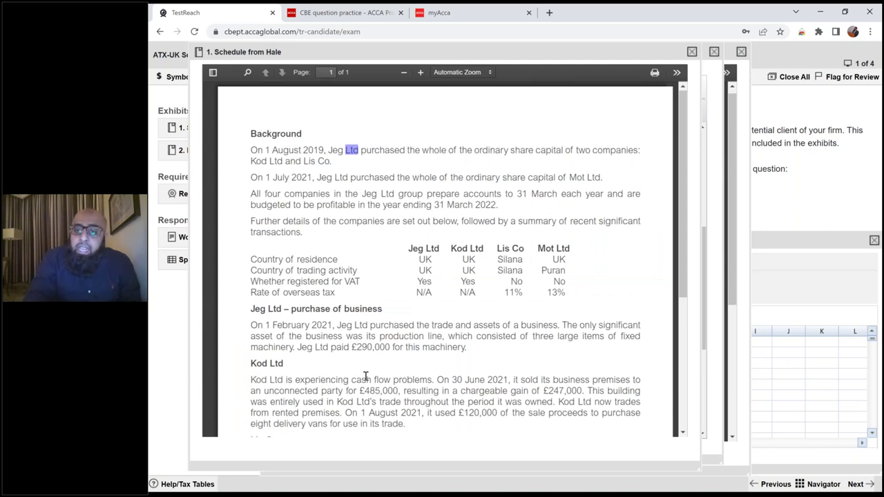
scroll(479, 298, "down", 3)
triple_click(478, 297)
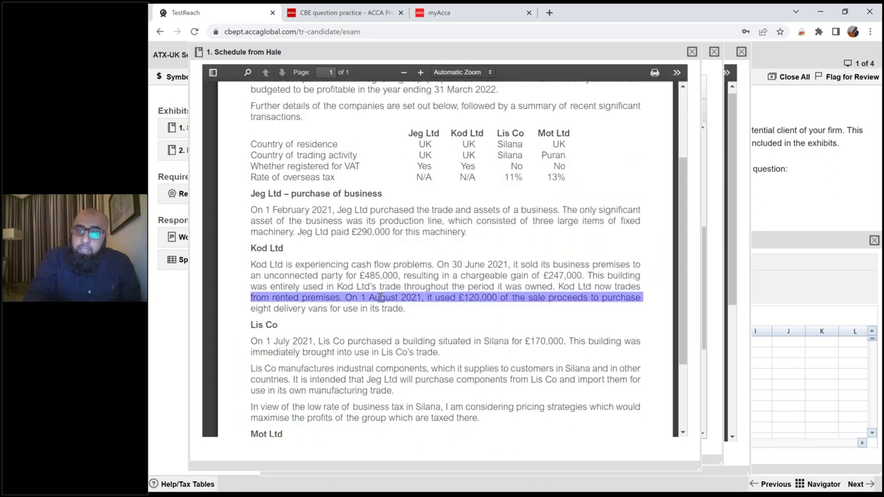
triple_click(299, 306)
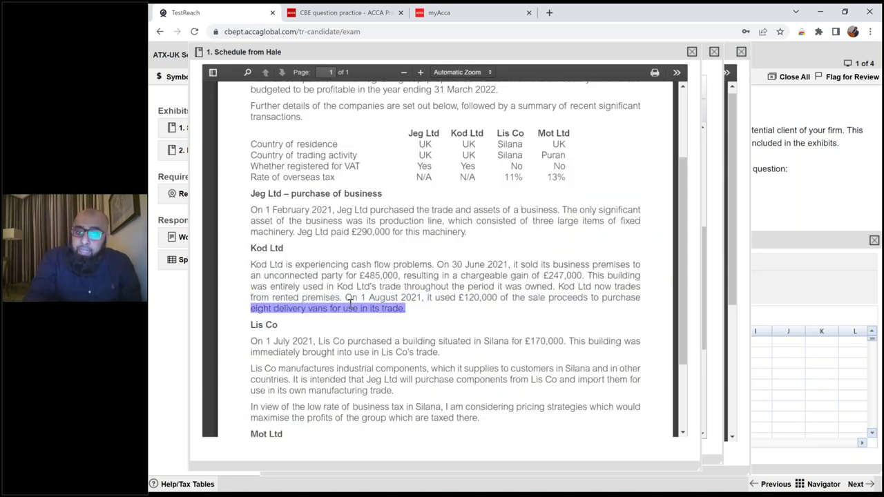
left_click(368, 297)
triple_click(368, 297)
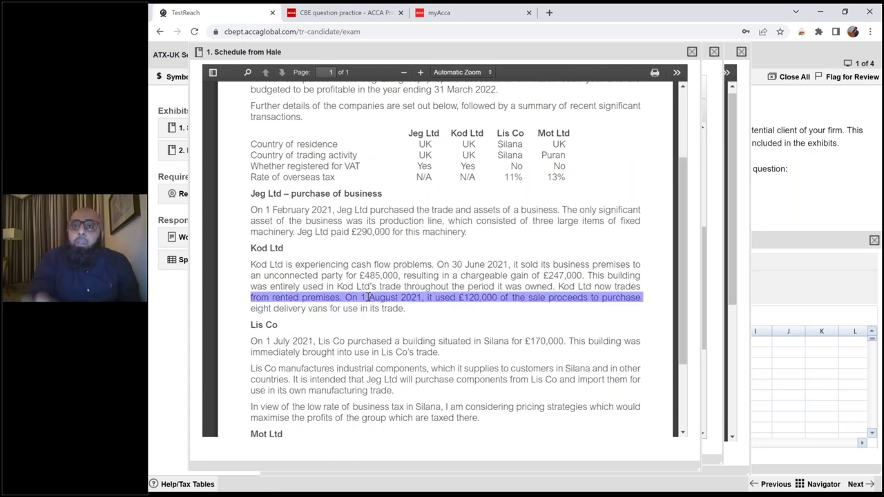
- Start a new paragraph in the answer with "Kod Limited itself has reinvested in Eight delievery vans on 1 August 2021."
left_click(182, 237)
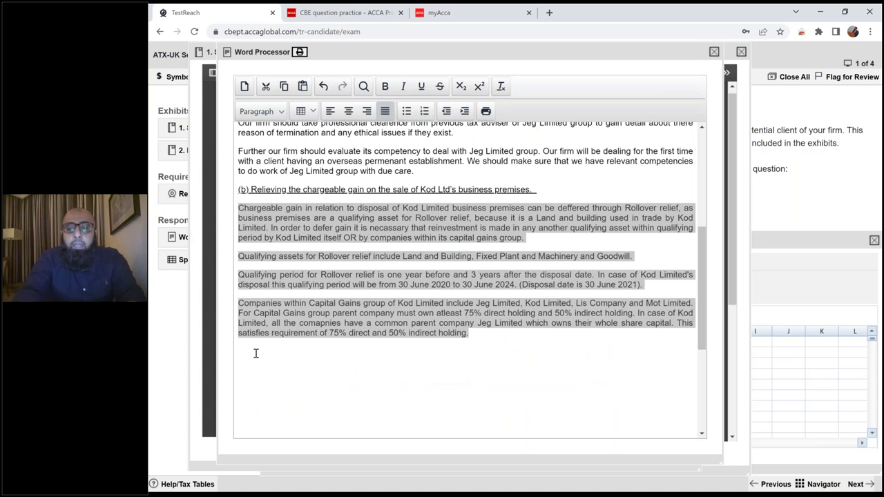
type("Kod Limited itself has reinvested in Eight del")
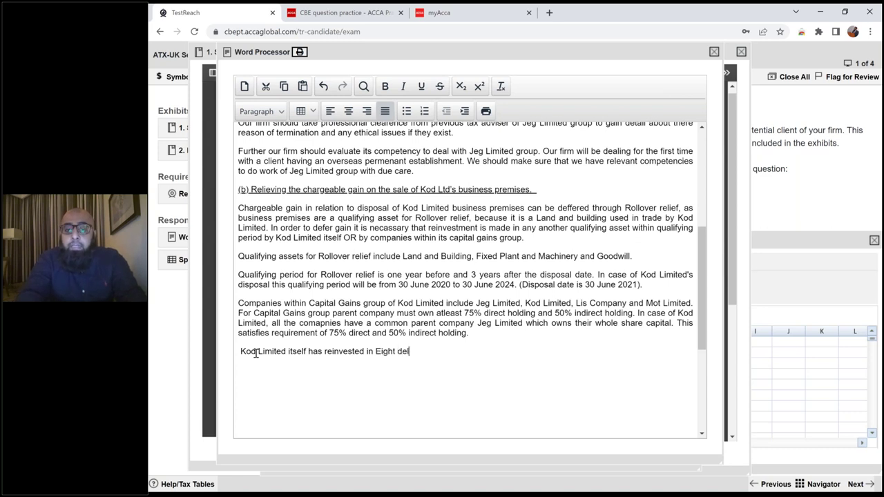
type("lievery vans on 1 Aug")
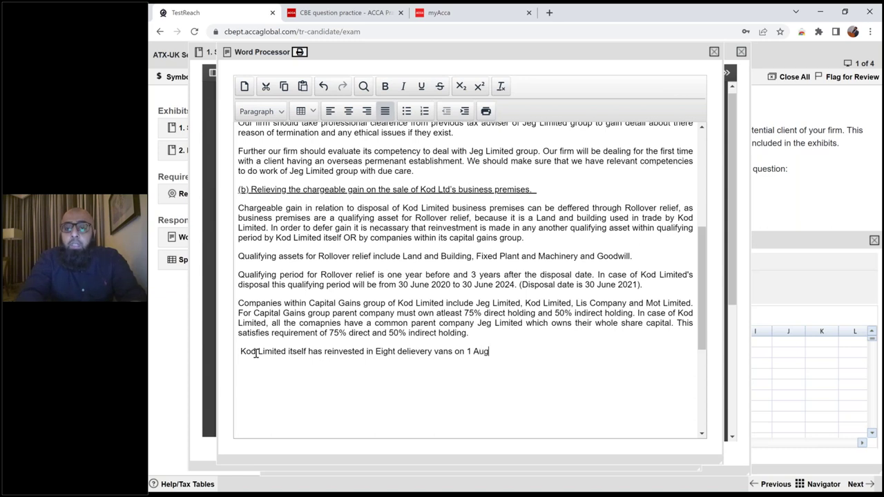
type("ust 2021. On this ree")
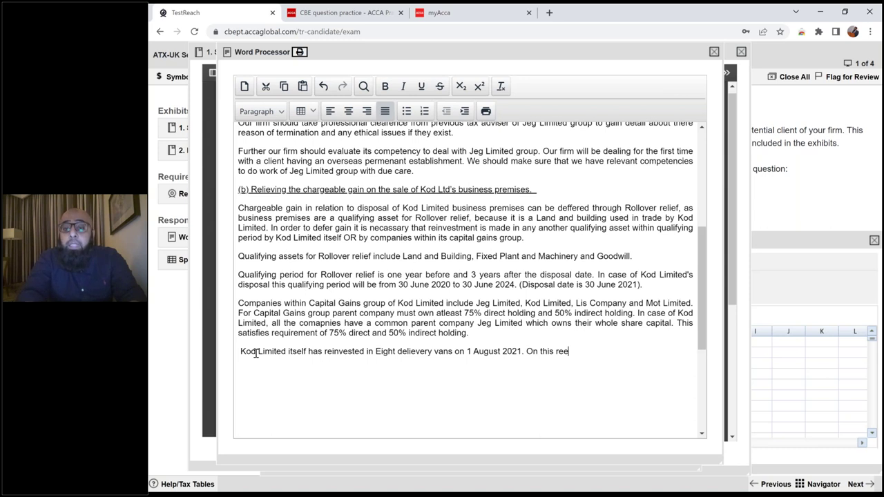
- Add "On this reinvestment rollover relief will not be available as these are movable plant and machinery" to the Kod Limited paragraph
key("BackSpace")
type("investment ")
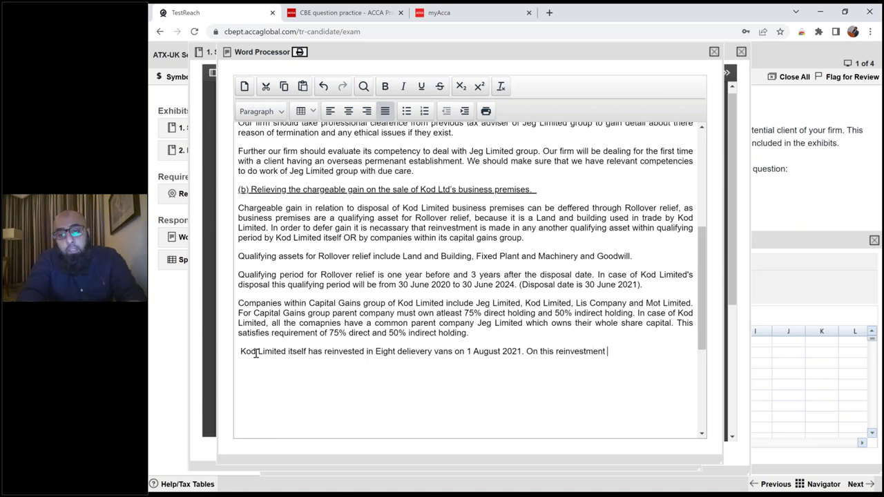
type("rollover relief wi")
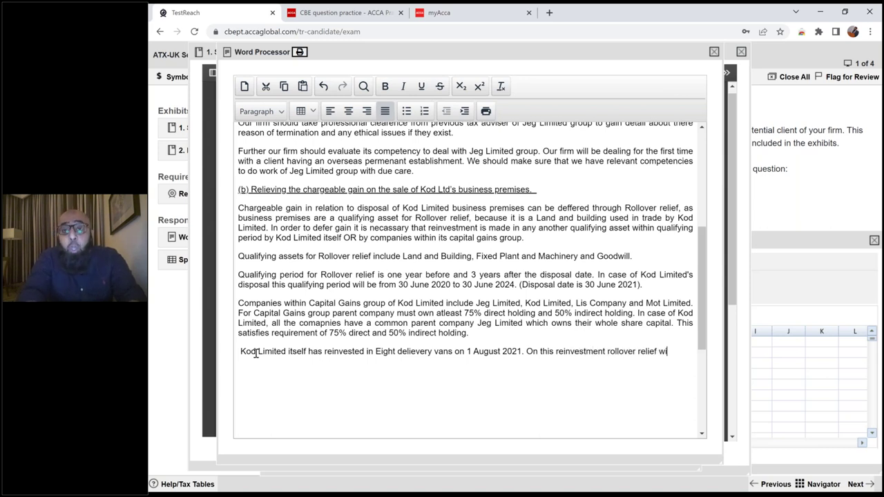
type("ll not be avai")
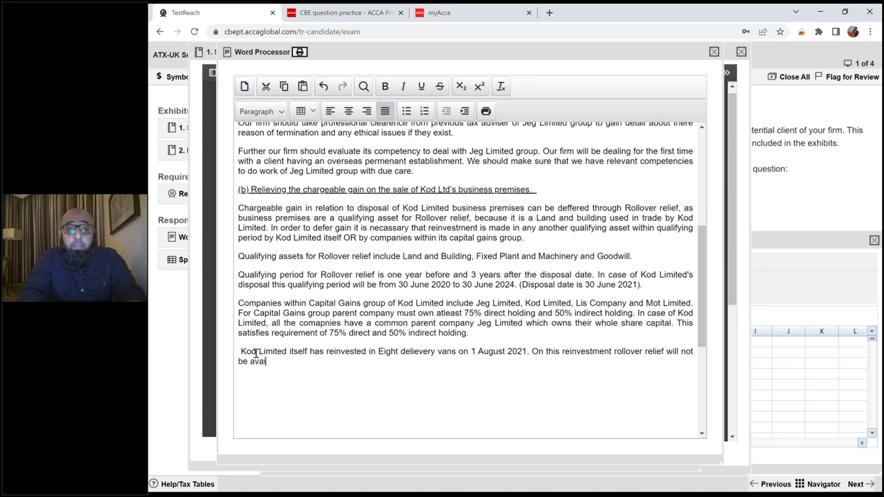
type("lable as the")
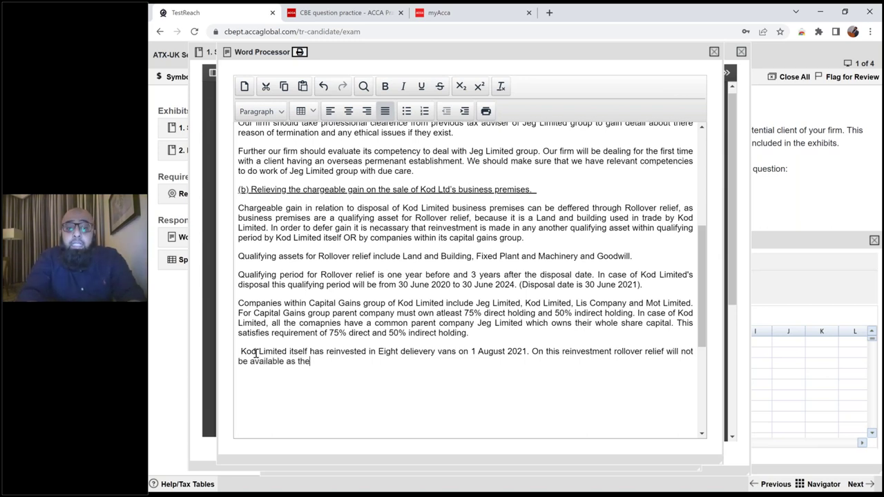
type("se are moveable plant and ma")
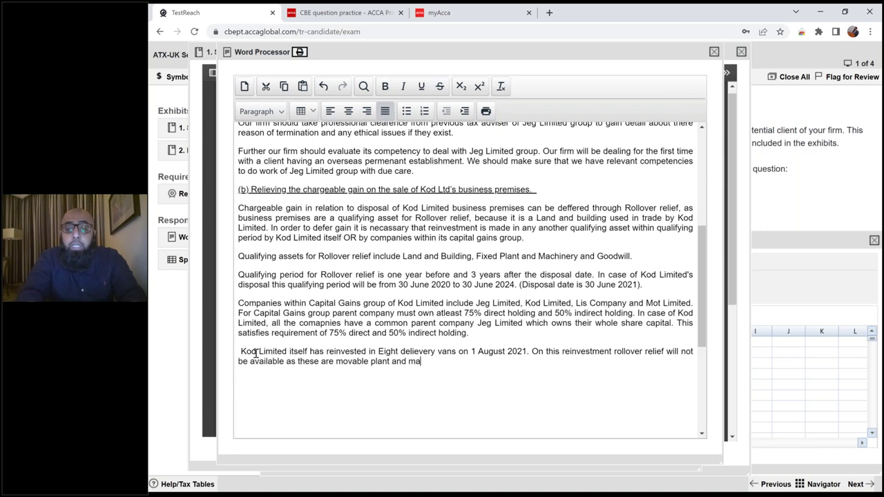
type("chinery and on")
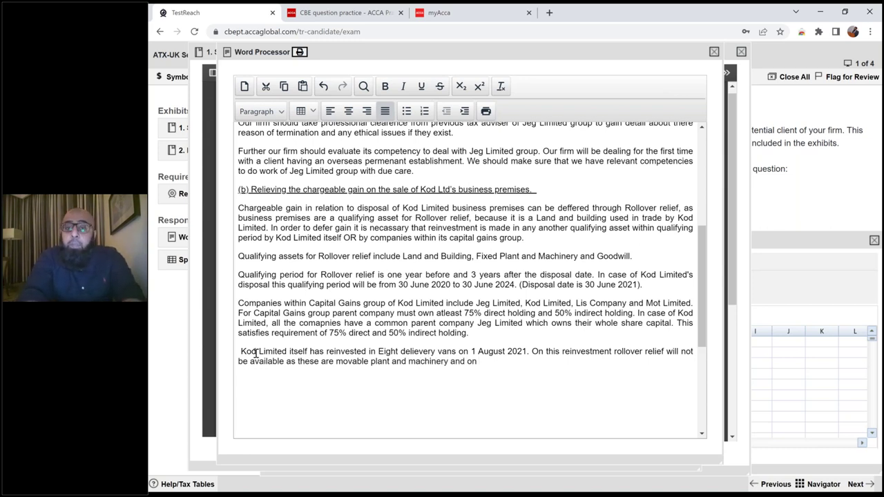
- Replace the trailing "and on" with ", on which rollover relief is not available." and remove the space at the start of the paragraph
key("BackSpace")
key("BackSpace")
key("BackSpace")
key("BackSpace")
key("BackSpace")
key("BackSpace")
key("BackSpace")
key("BackSpace")
type(", on which rollover relief is not available.")
key("Return")
key("Delete")
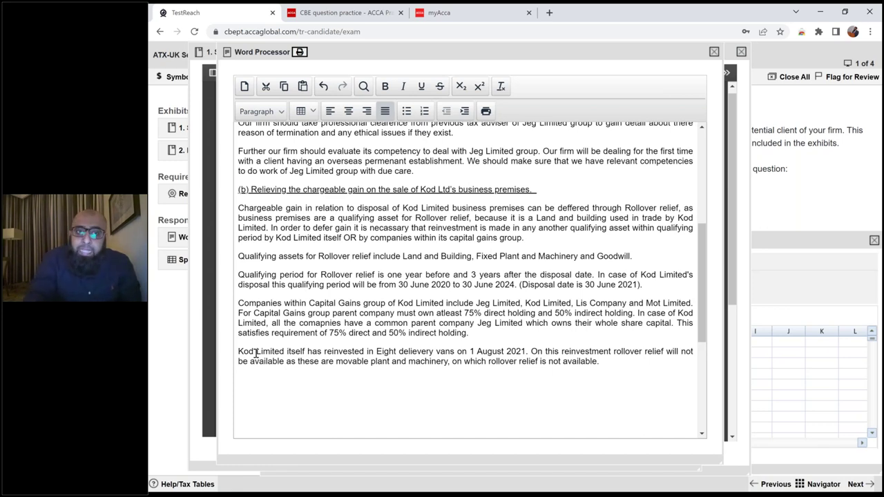
- Examine the Jeg Ltd purchase of business section in the first exhibit for the date, asset type and amount paid
left_click(184, 129)
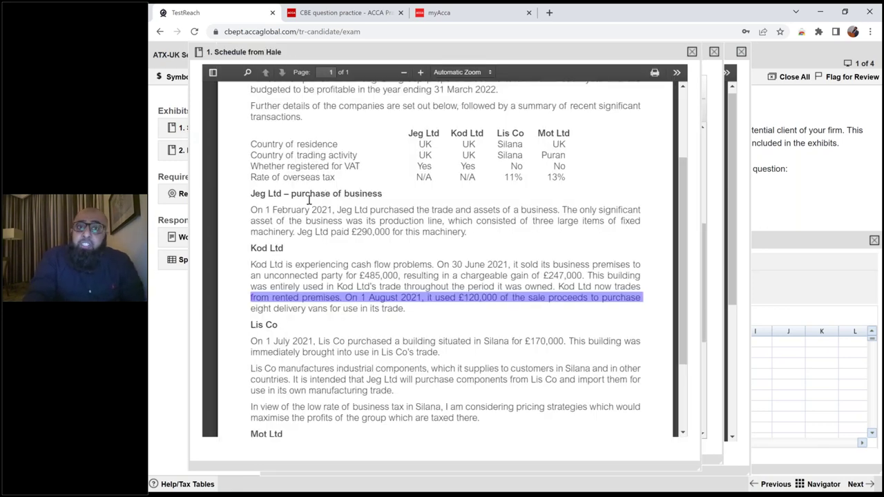
triple_click(270, 210)
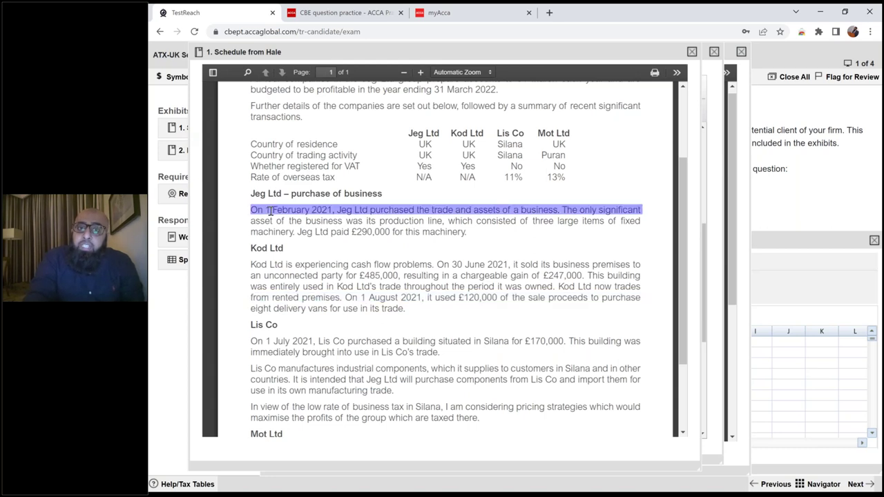
triple_click(498, 219)
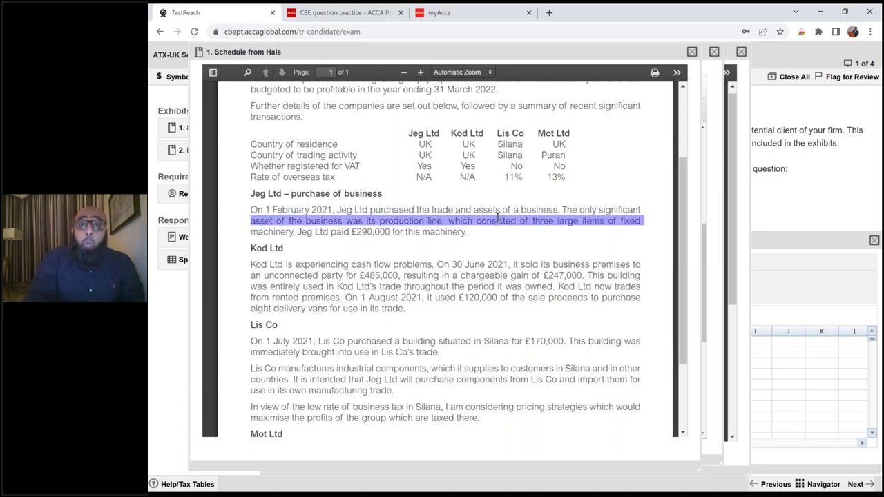
triple_click(367, 233)
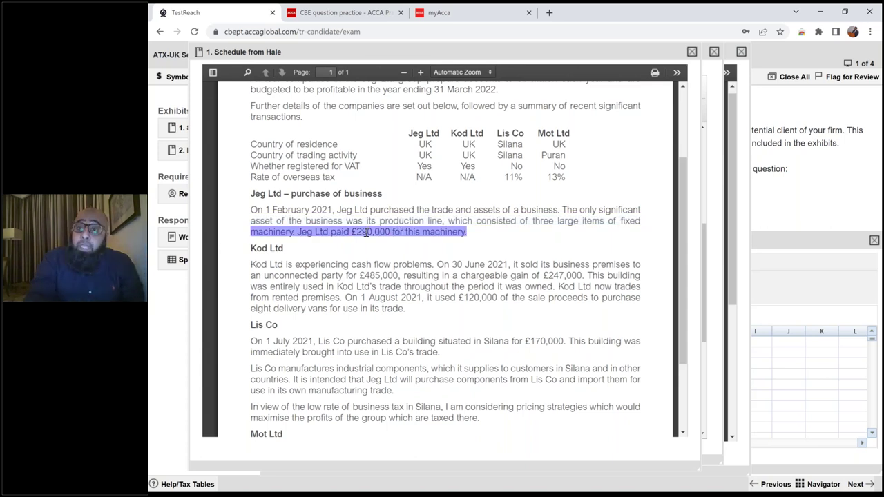
left_click(357, 231)
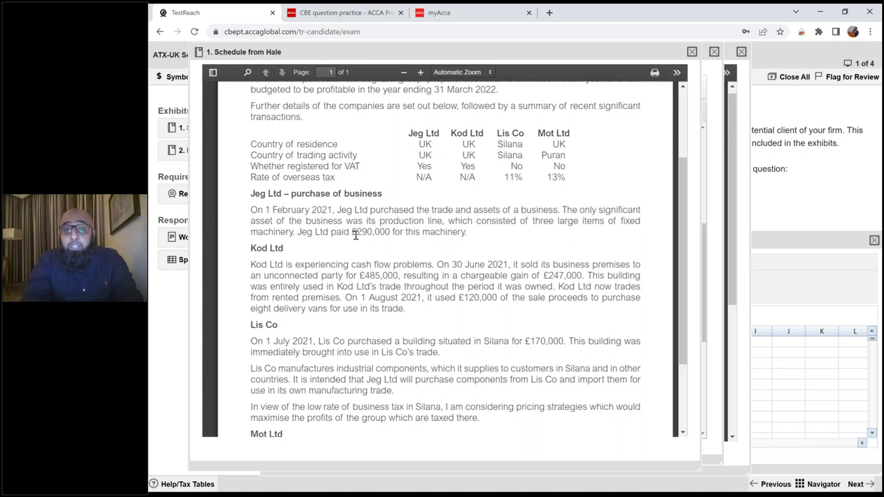
left_click_drag(357, 234, 353, 232)
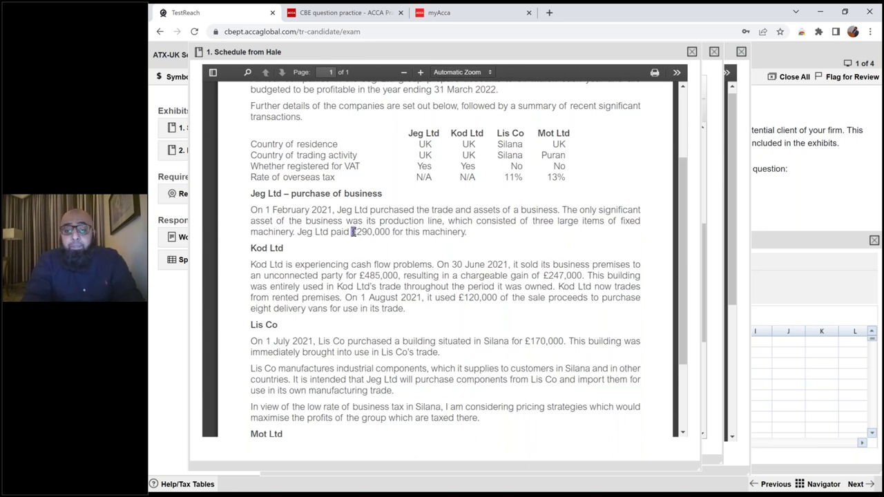
- Begin the next paragraph of the answer with "Jeg Limited reinvested in qualifying period in Fixed plant and machinery"
left_click(174, 238)
type("Jeg")
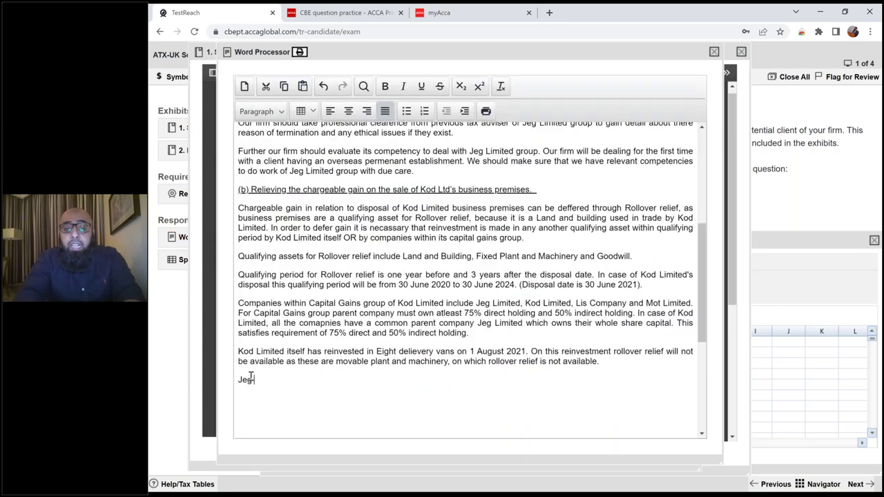
type(" Limited rei")
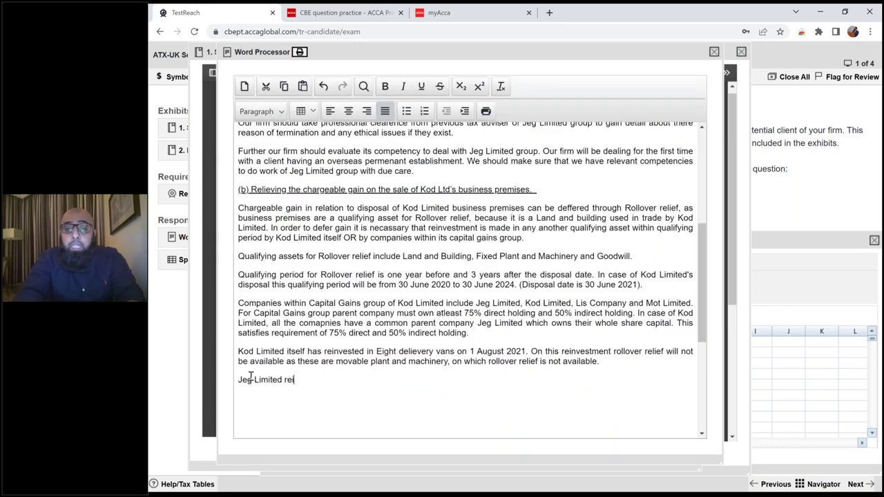
type("nvested in qu")
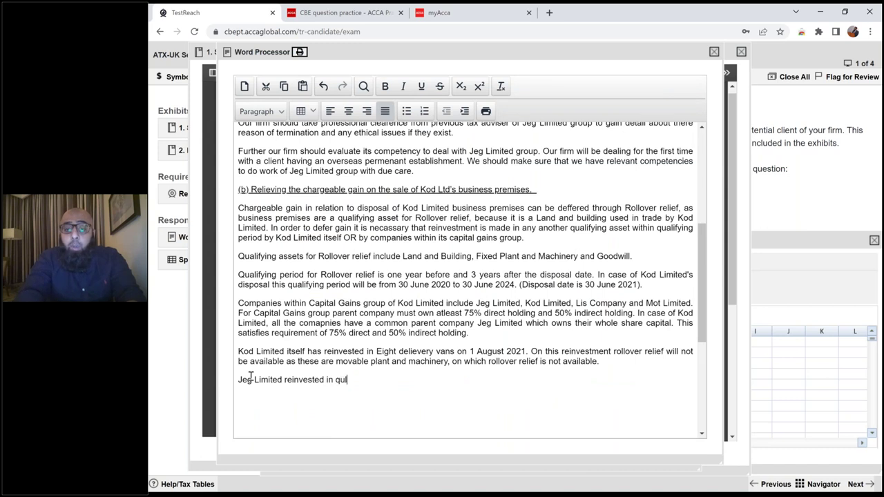
type("alifying p")
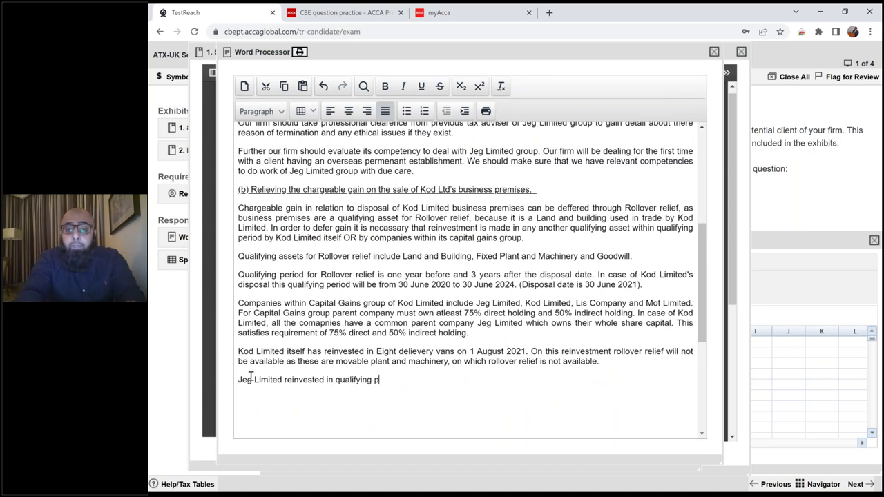
type("eriod in Fix")
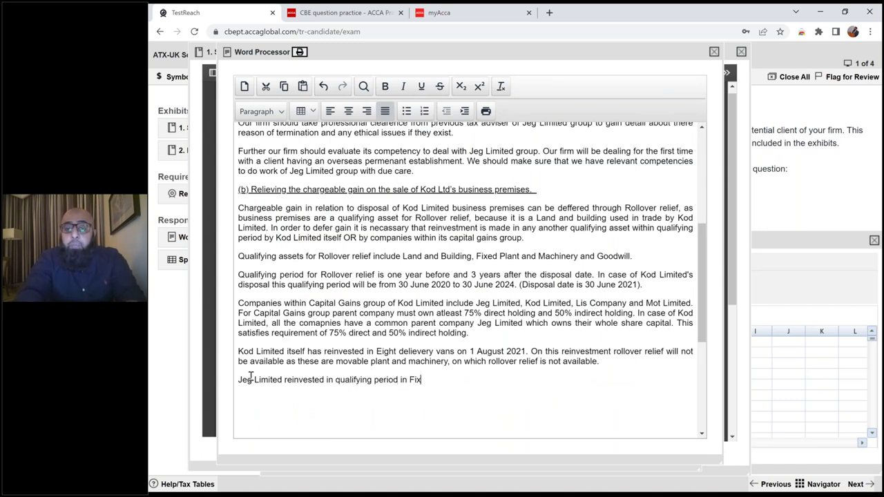
type("ed plant and machinery")
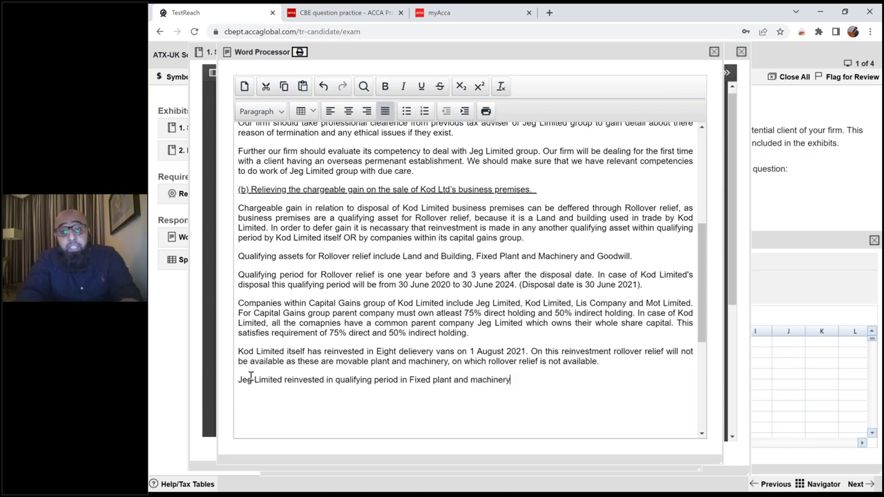
- Check the Jeg Ltd machinery purchase in the first exhibit and complete the Jeg Limited sentence with "on 1 February 2021."
left_click(178, 126)
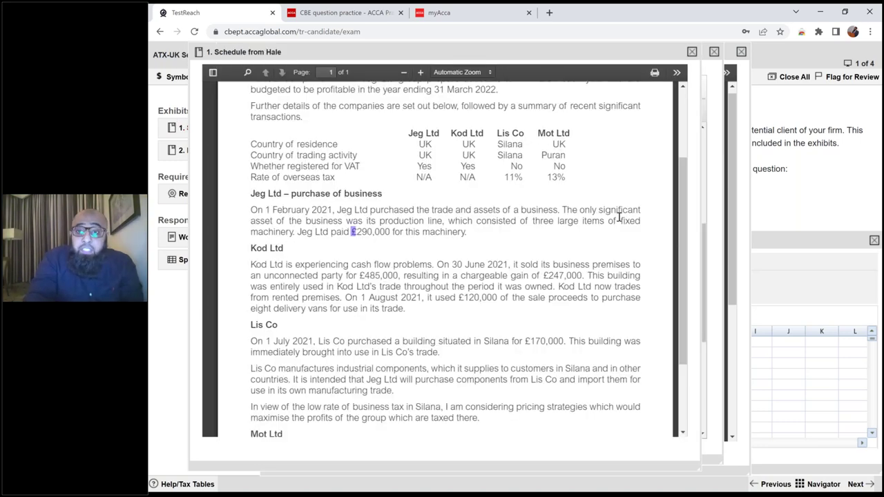
double_click(626, 220)
triple_click(625, 220)
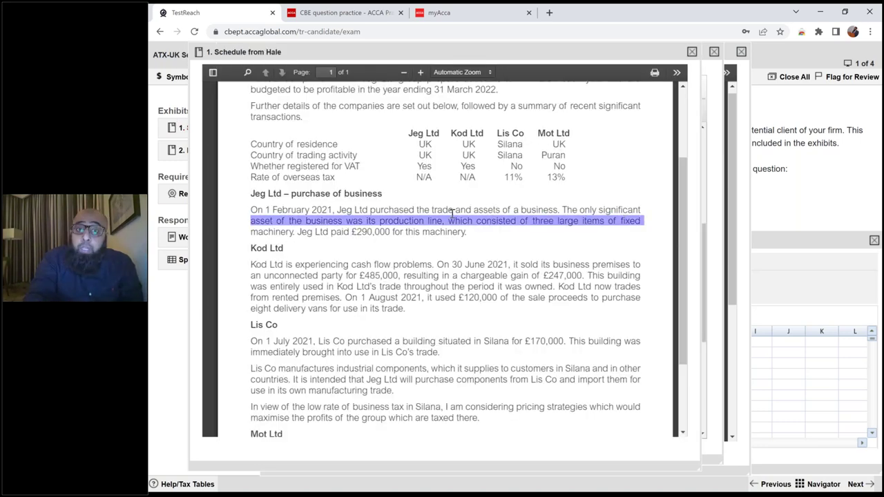
left_click(170, 236)
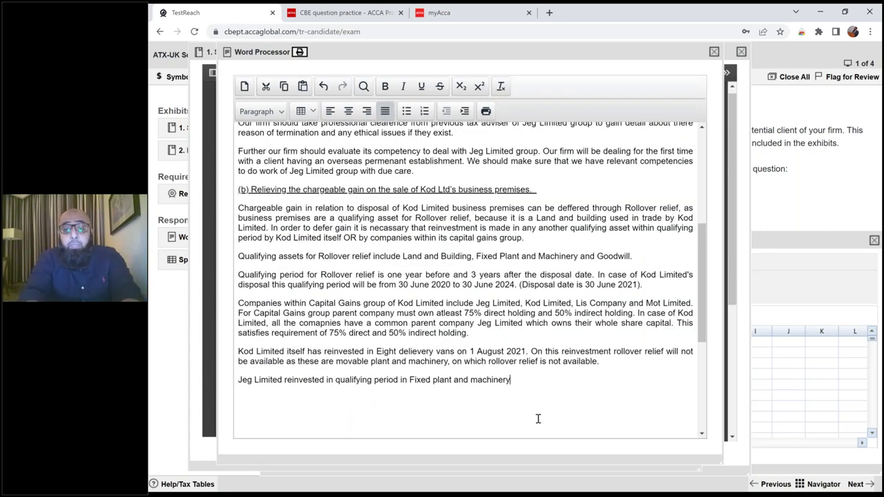
type("This")
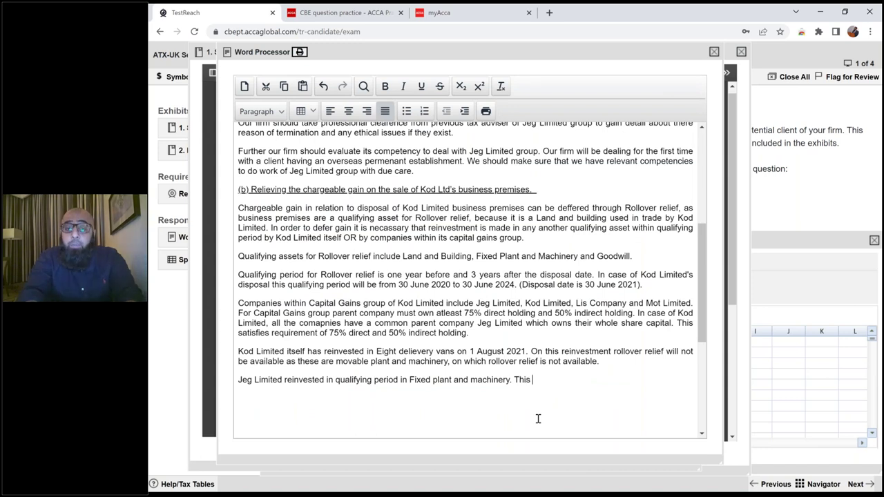
key("BackSpace")
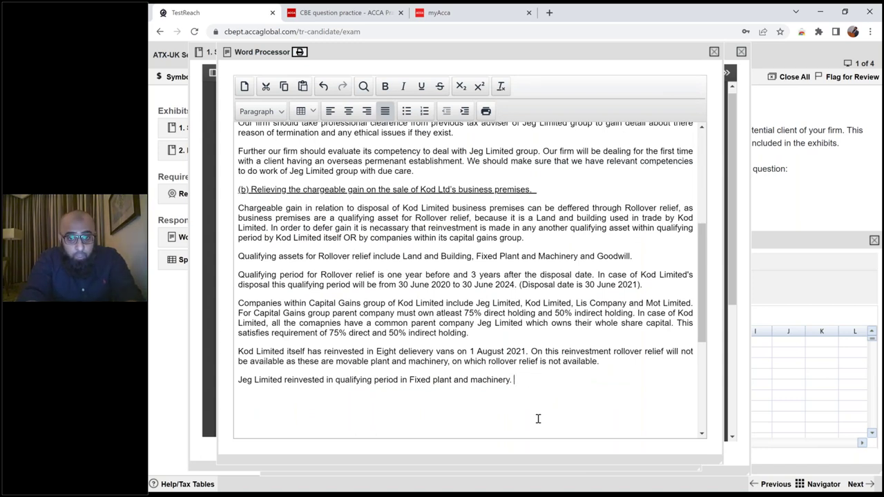
key("BackSpace")
type("on 1")
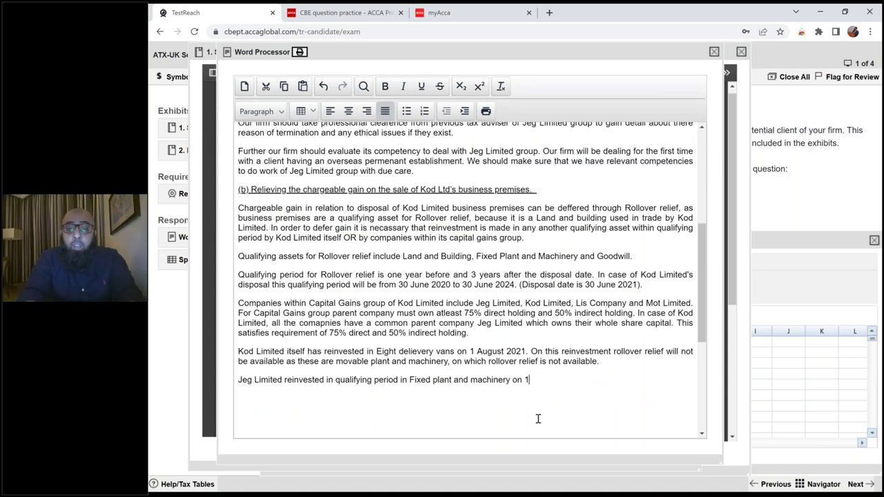
type(" February 2021.")
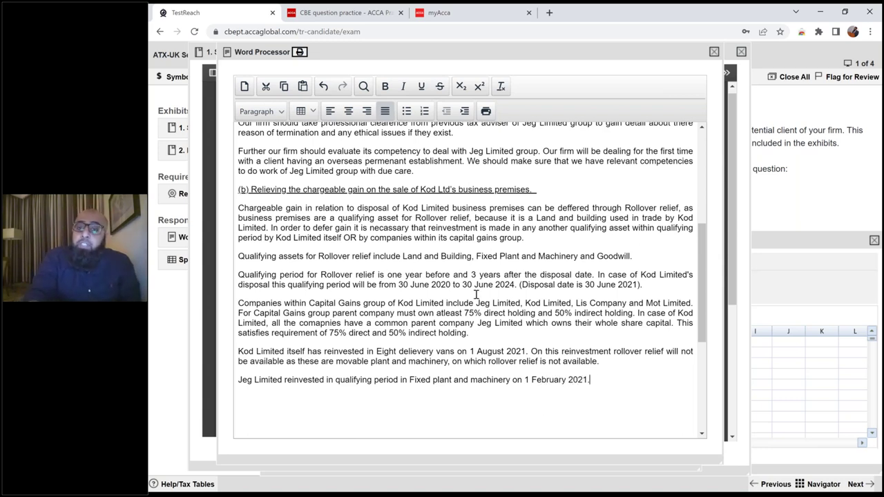
- Review the qualifying period paragraph and add "This will qualify for Rollover relief. Reinvestment amount £290,000" to the Jeg Limited paragraph
triple_click(435, 288)
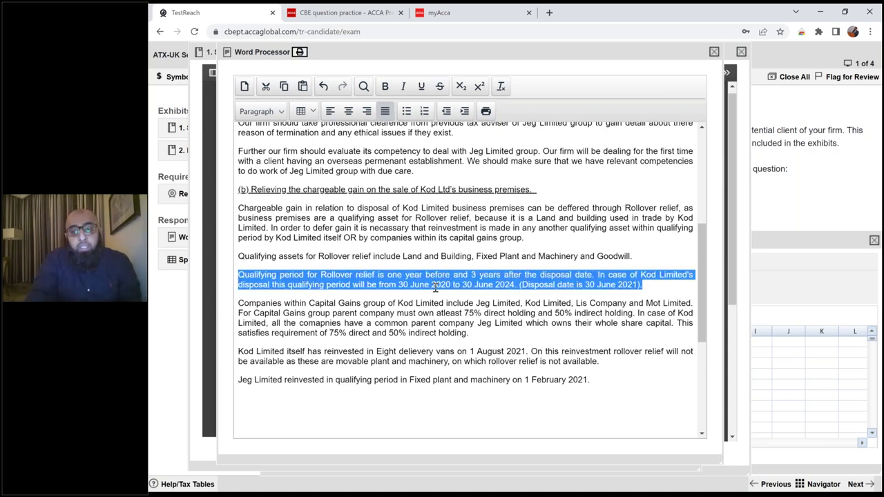
left_click(611, 384)
type("This will qualify for Rollov")
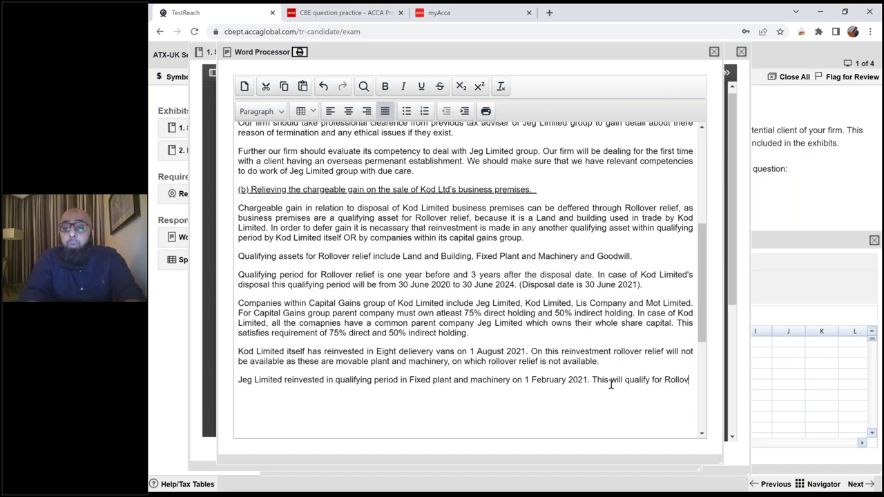
type("er relief. R")
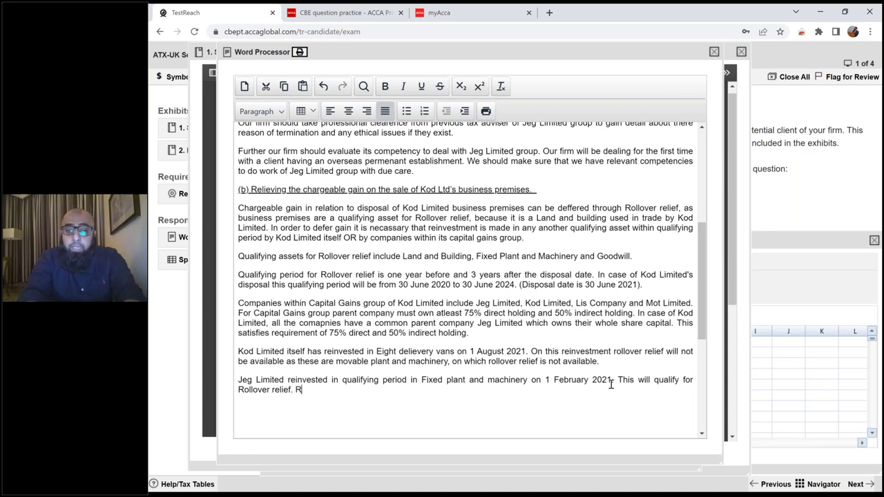
type("einvestment amount £")
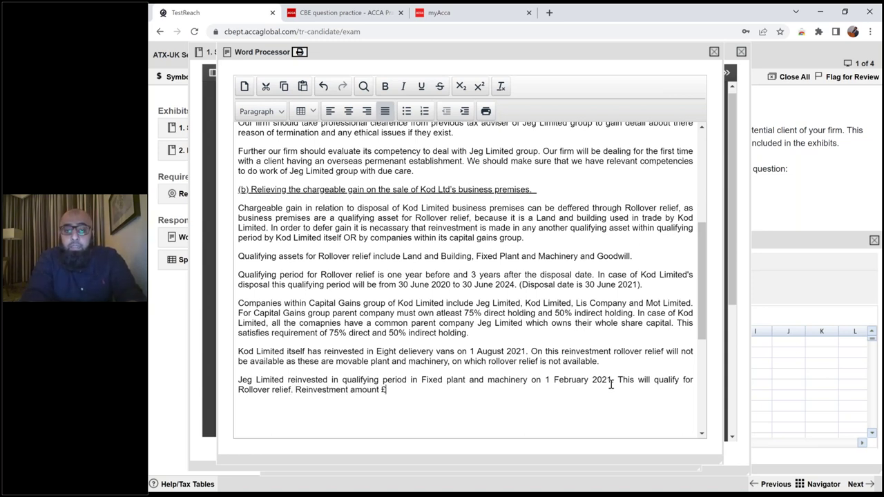
type("290,000")
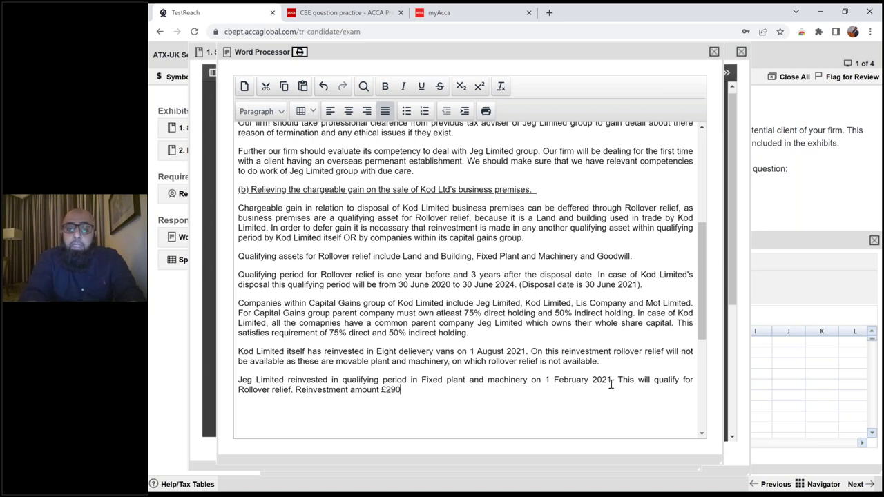
- Consult the exhibit's Jeg Ltd and Kod Ltd figures and add "This can defer part of the gain of Kod Limited business premises as"
left_click(184, 131)
triple_click(377, 231)
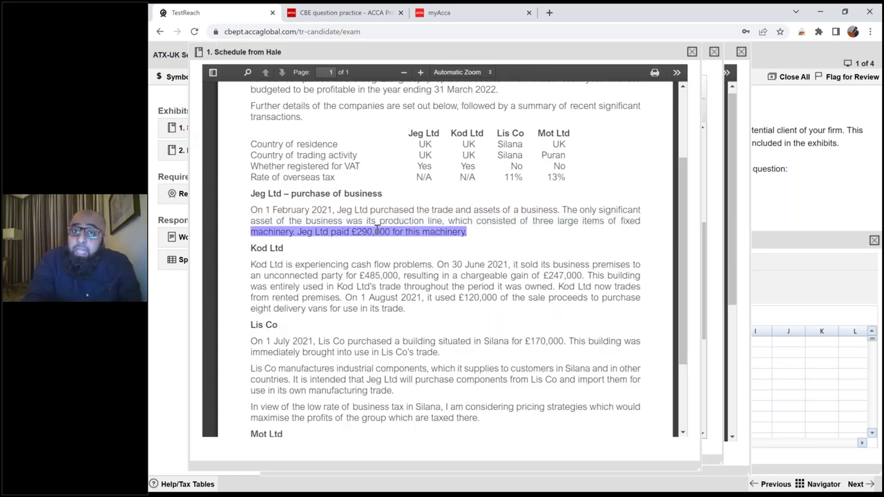
triple_click(554, 264)
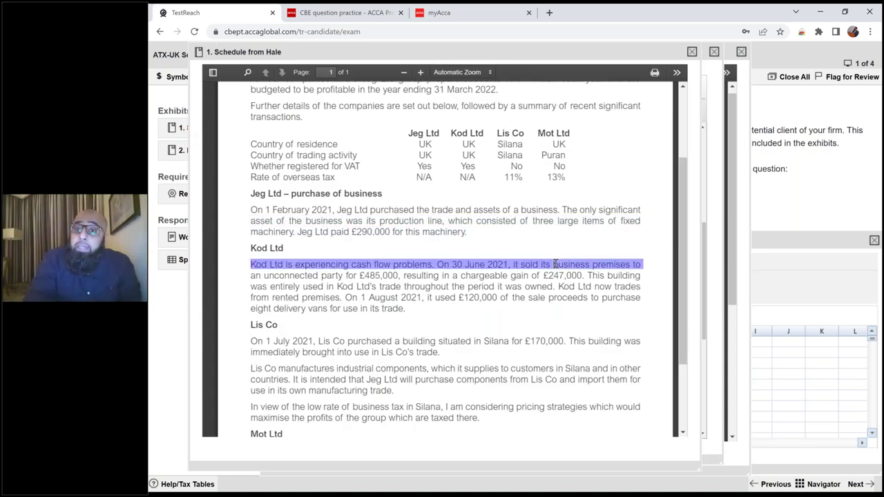
triple_click(348, 276)
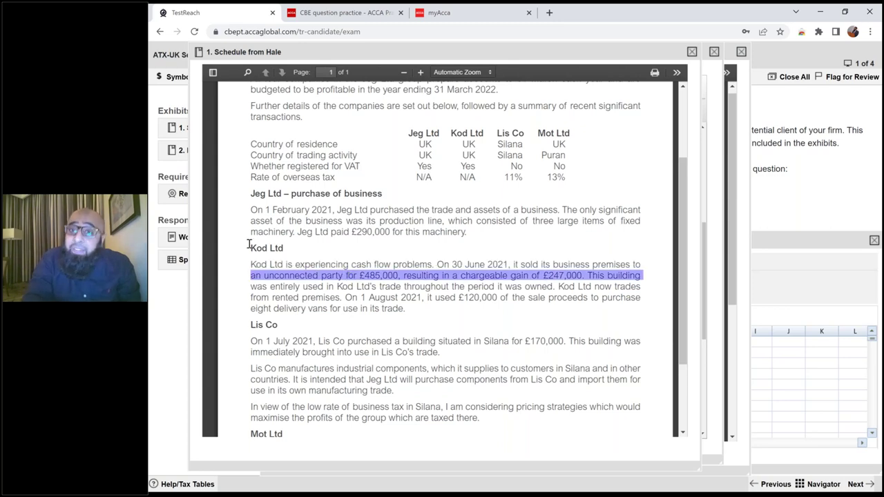
left_click(184, 237)
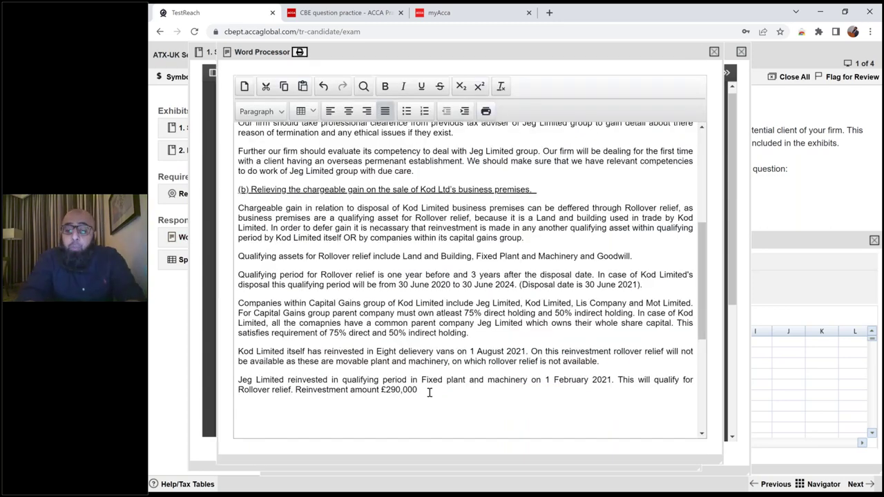
type("/ This")
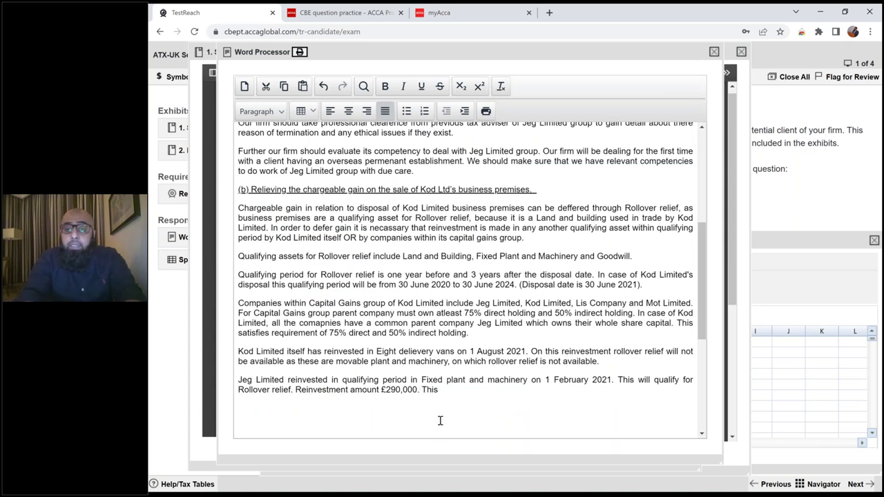
type(" can defer p")
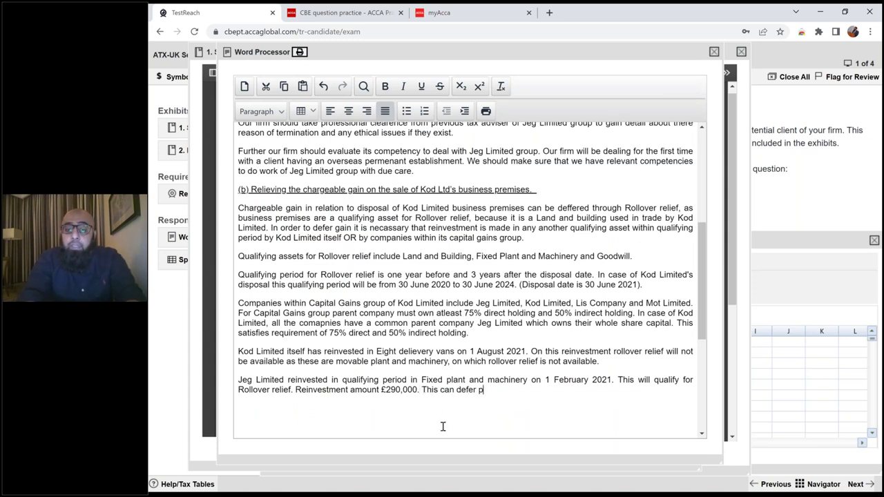
type("art of the gain ")
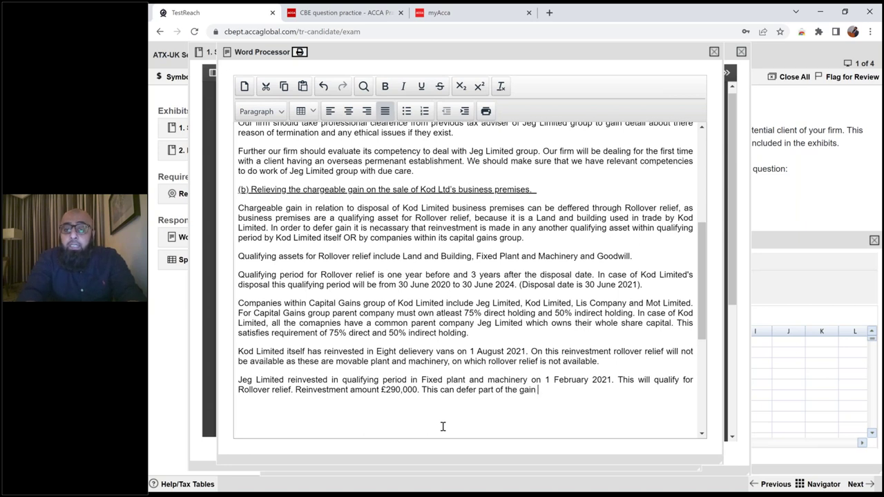
type("of Kod Limited busn")
key("BackSpace")
type("iness")
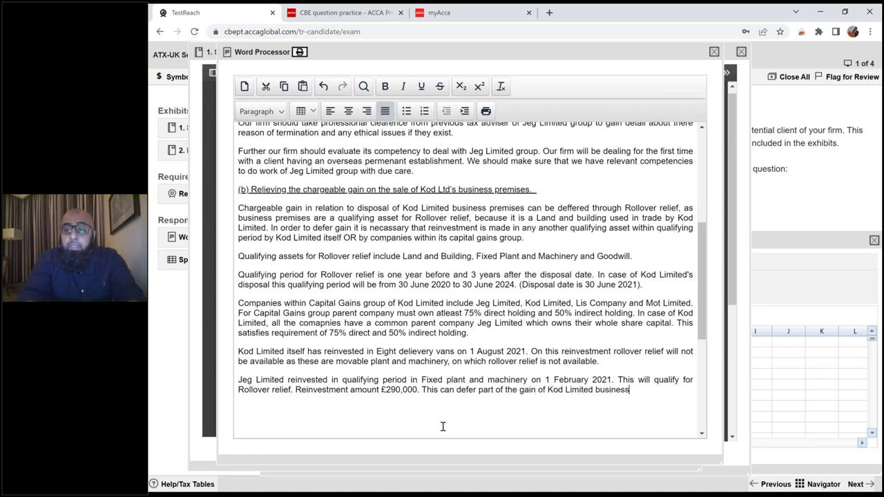
type(" premises as")
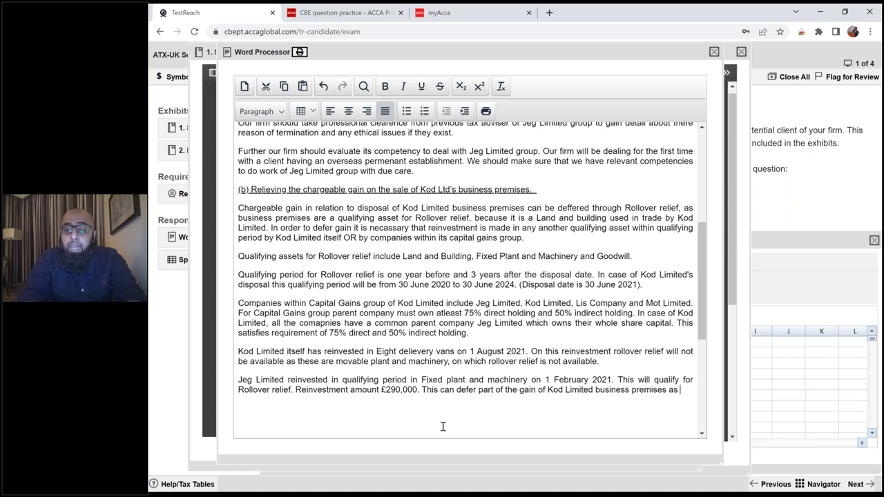
- Finish the sentence with "proceeds of business premises were £485,000.", taking the sale amount from the Kod Ltd section of the exhibit
type(" proceeds of ")
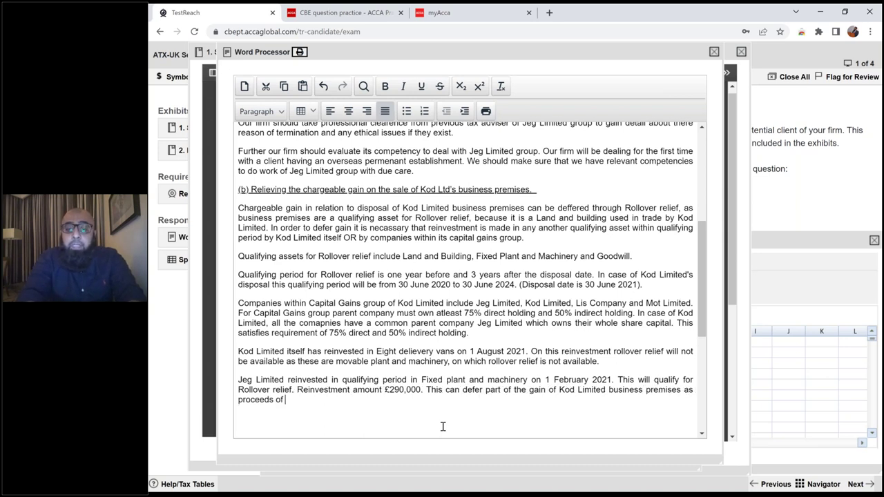
type("business premises wee")
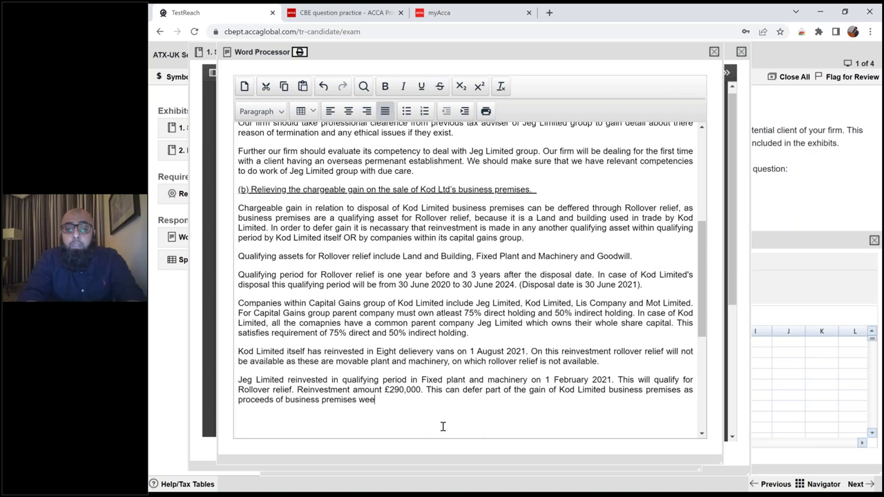
key("BackSpace")
type("re £")
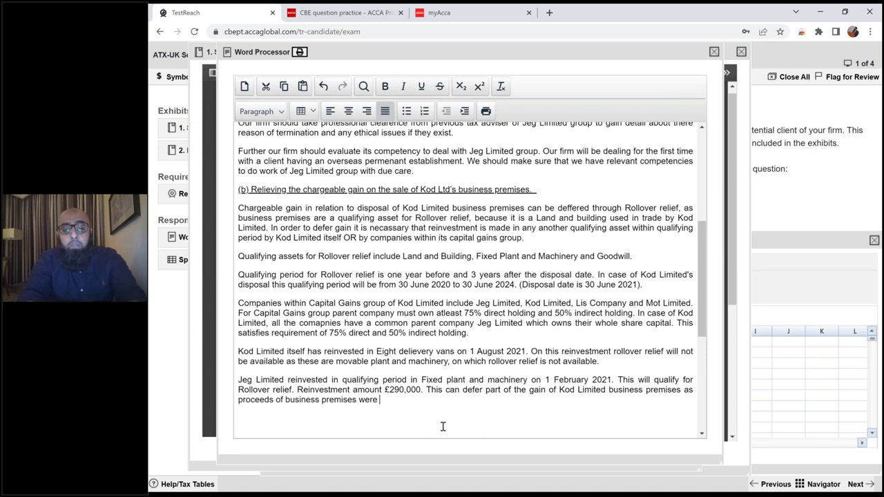
left_click(184, 131)
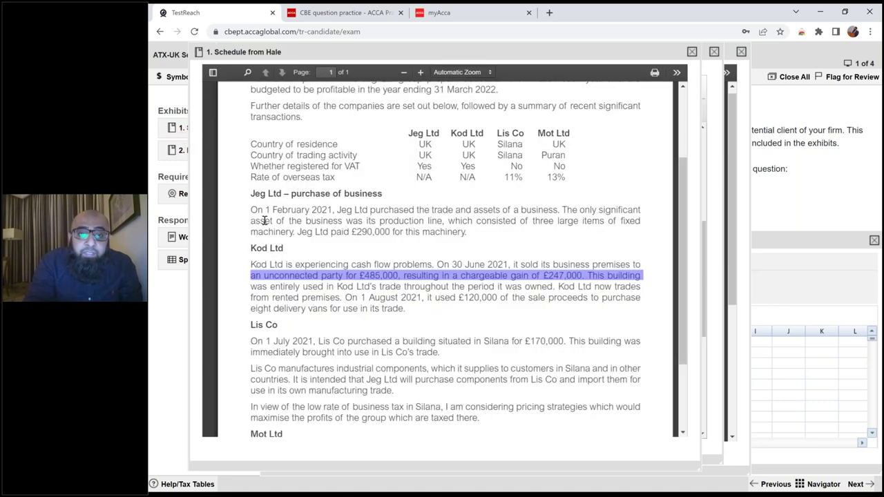
left_click(182, 237)
type("485,000.")
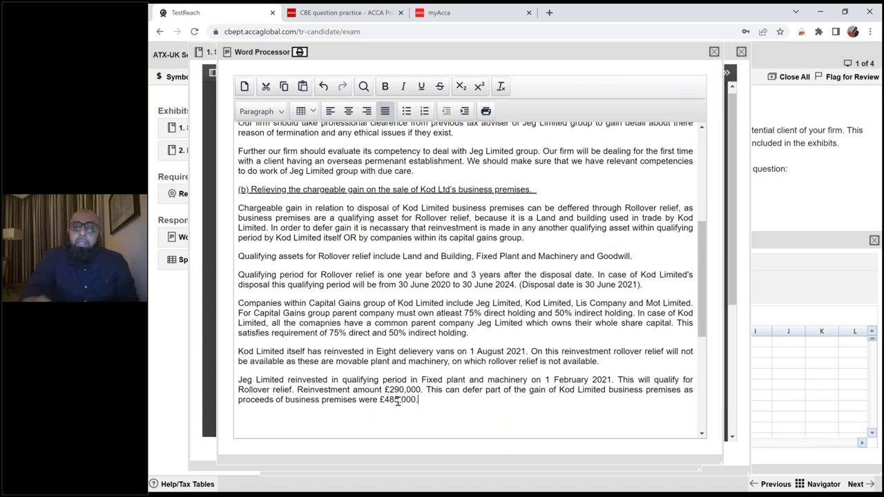
- Start a new paragraph below the Jeg Limited text and insert "is" before £290,000 in the reinvestment sentence
key("Return")
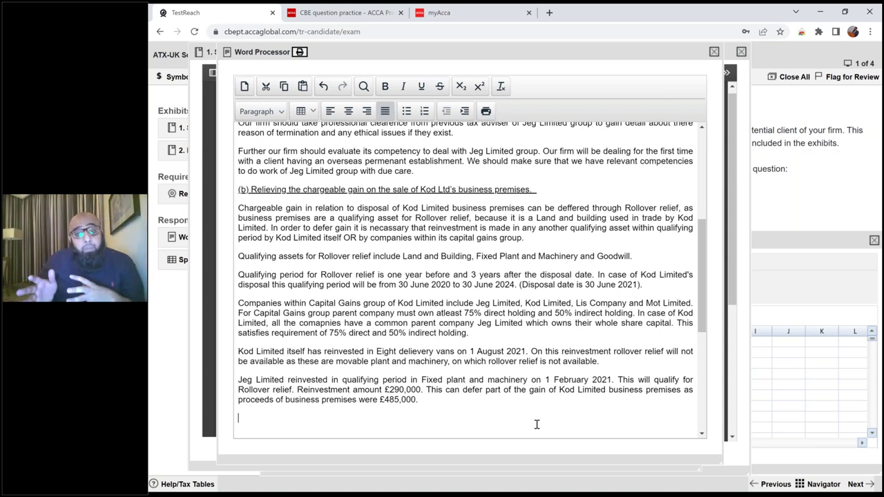
left_click(384, 389)
type("is")
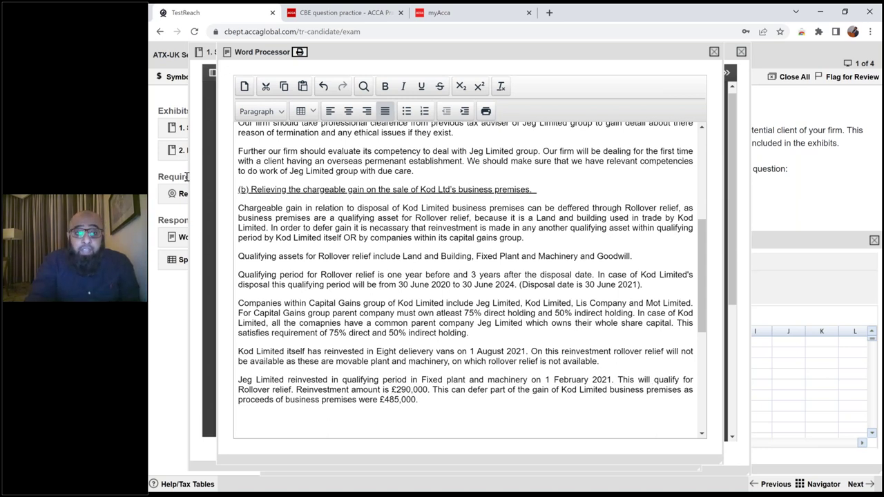
- Examine Lis Co's building purchase in the first exhibit, along with its country of residence and country of trading activity
left_click(179, 135)
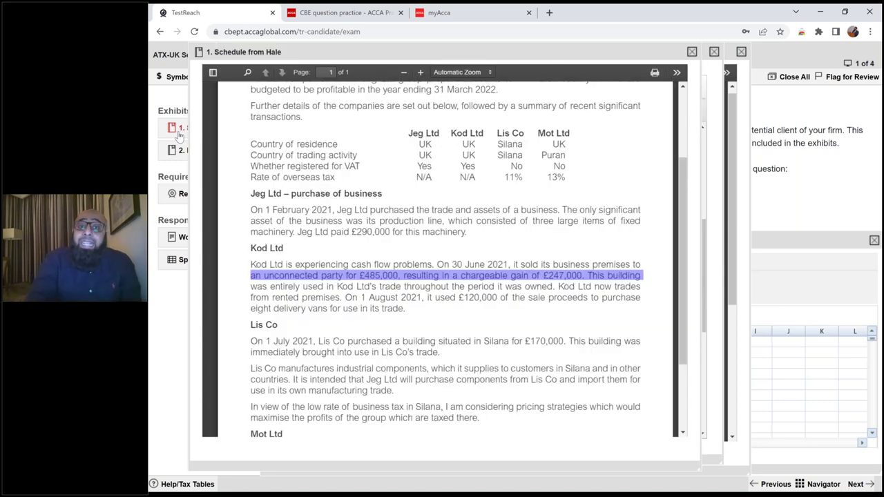
scroll(316, 263, "down", 1)
triple_click(322, 266)
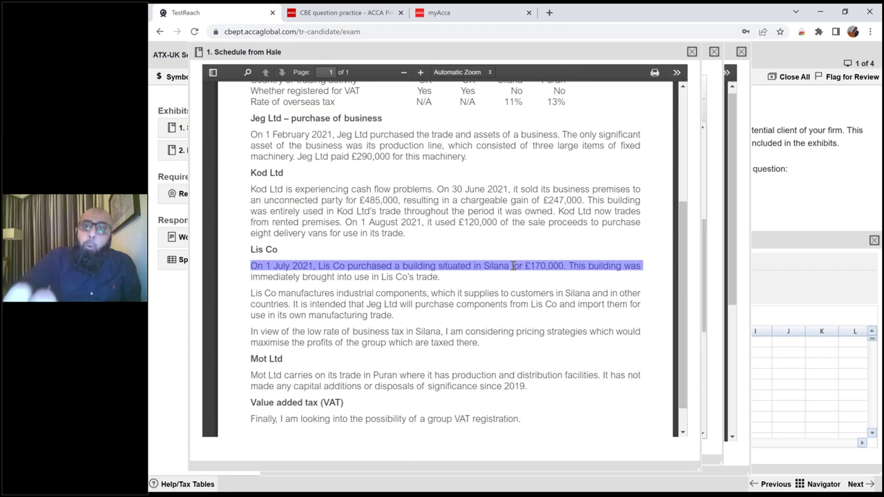
scroll(513, 266, "up", 1)
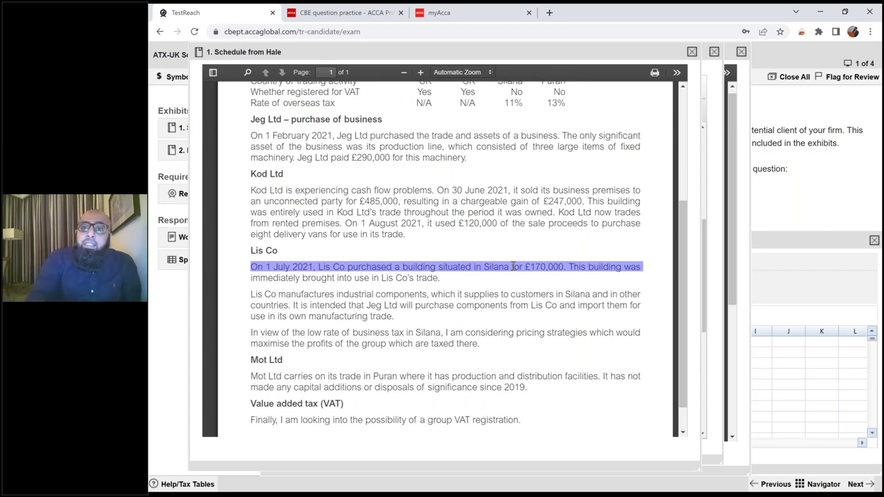
scroll(513, 266, "up", 3)
scroll(513, 266, "up", 1)
double_click(501, 174)
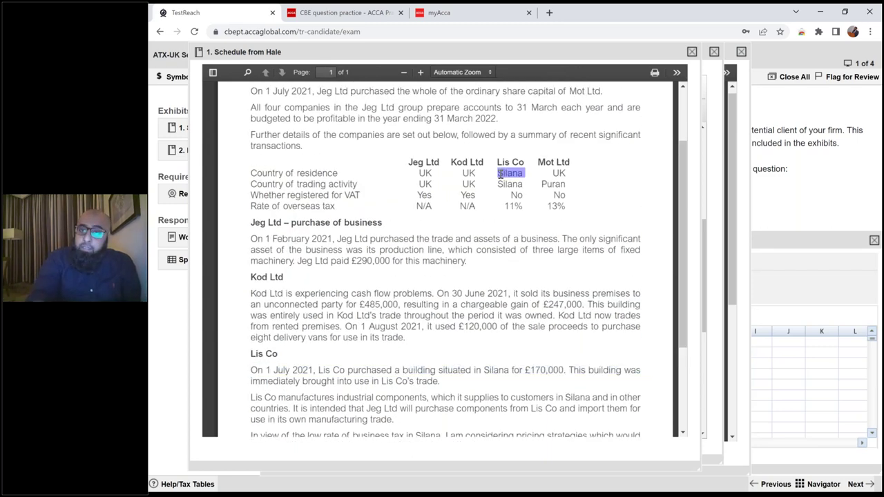
double_click(498, 184)
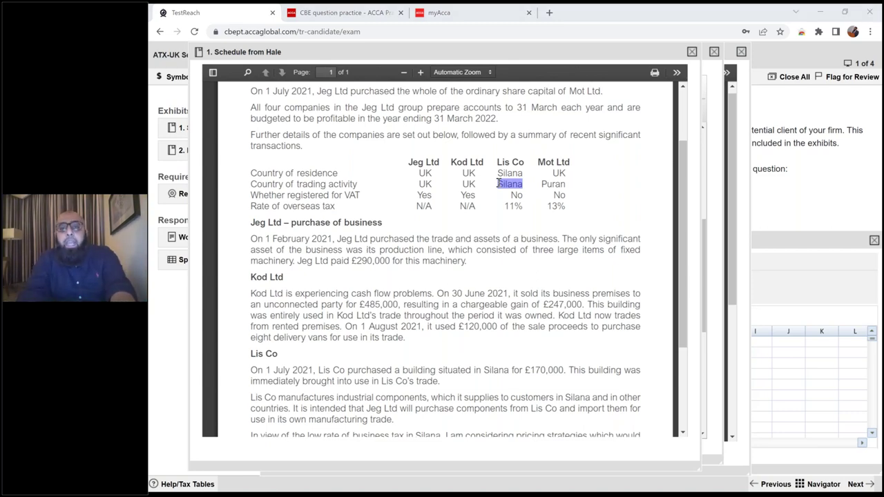
- Switch to the ATX 2021 22 PDF notes in Acrobat and examine the Capital Gains Group formation rules covering overseas companies and group privileges
scroll(526, 276, "down", 5)
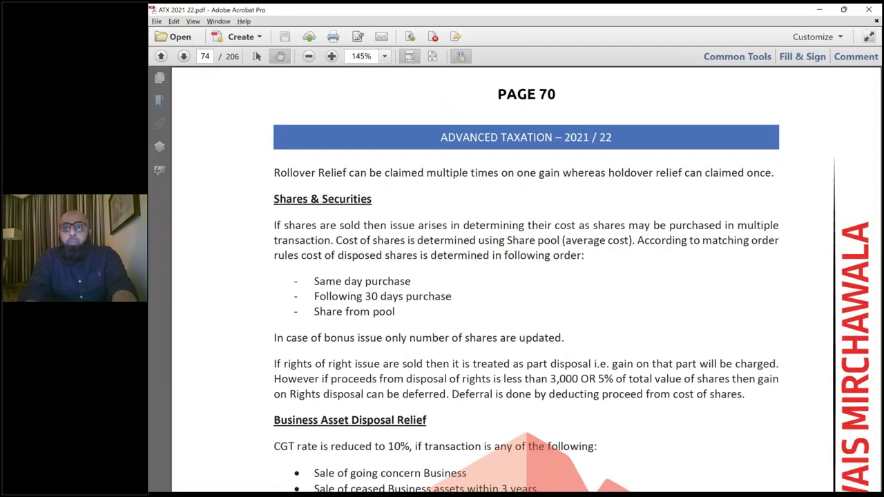
scroll(526, 276, "down", 4)
scroll(526, 277, "down", 3)
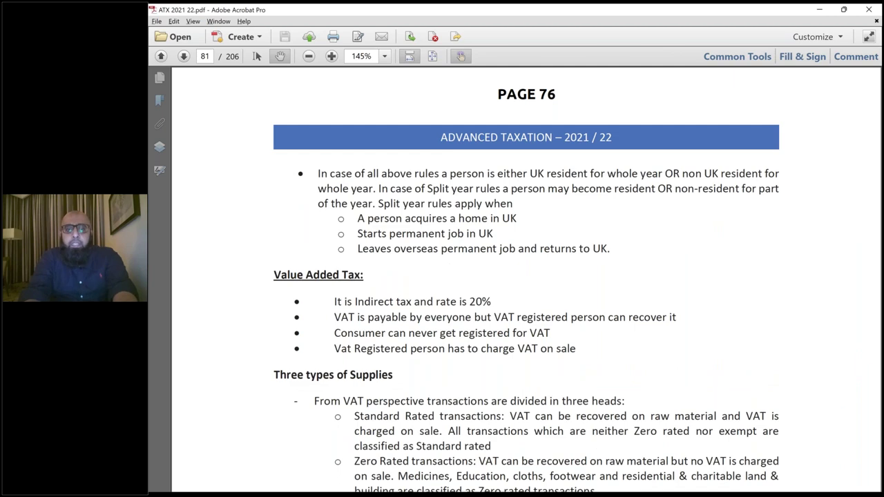
scroll(526, 276, "down", 7)
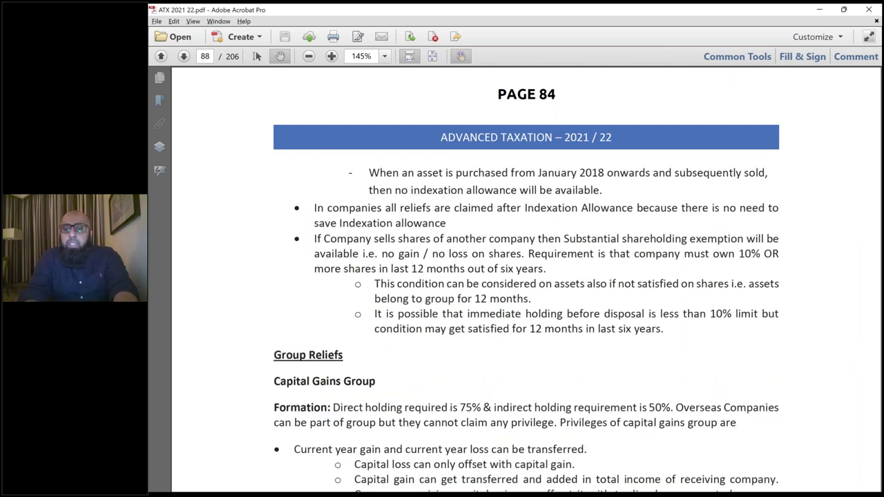
scroll(527, 276, "down", 1)
scroll(526, 276, "up", 3)
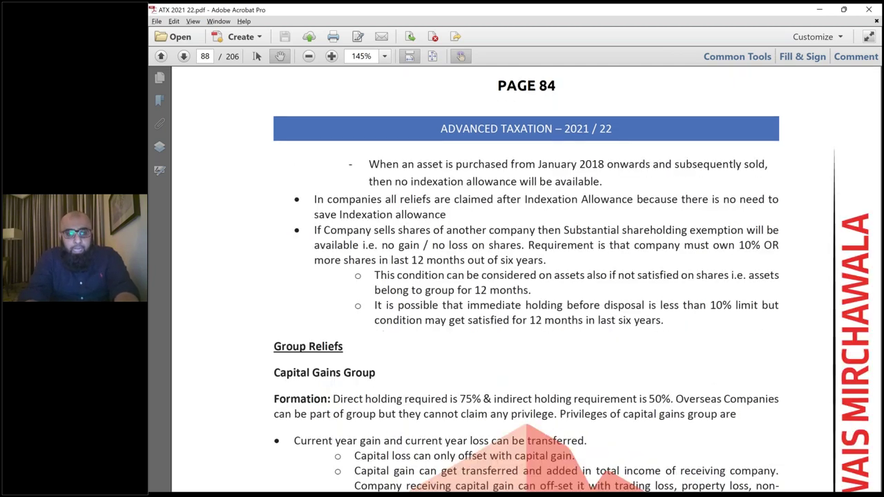
scroll(526, 276, "down", 1)
scroll(527, 276, "down", 1)
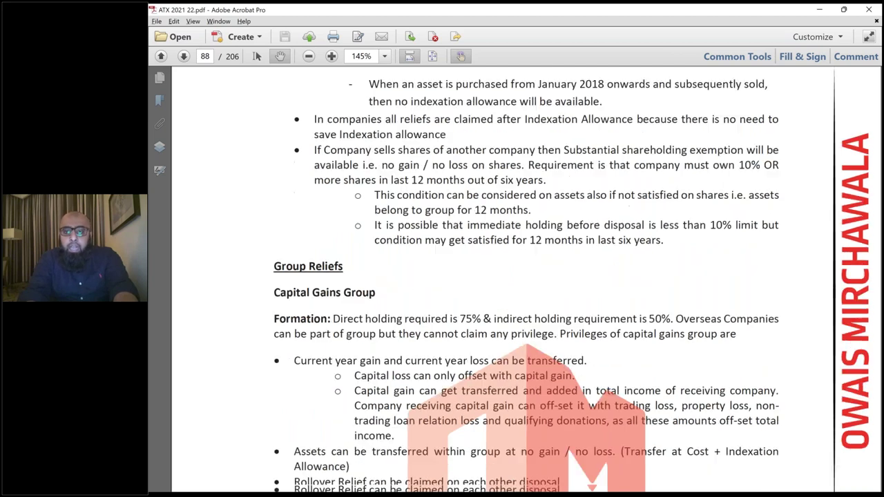
scroll(580, 199, "down", 3)
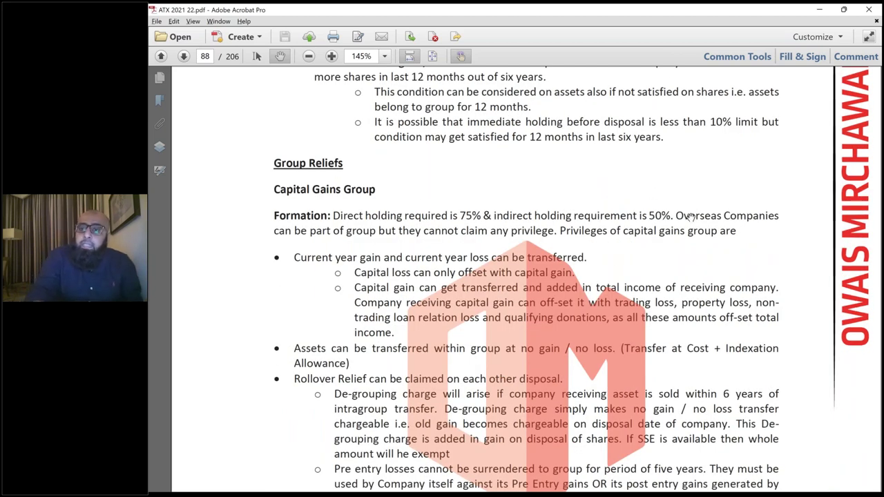
left_click(256, 57)
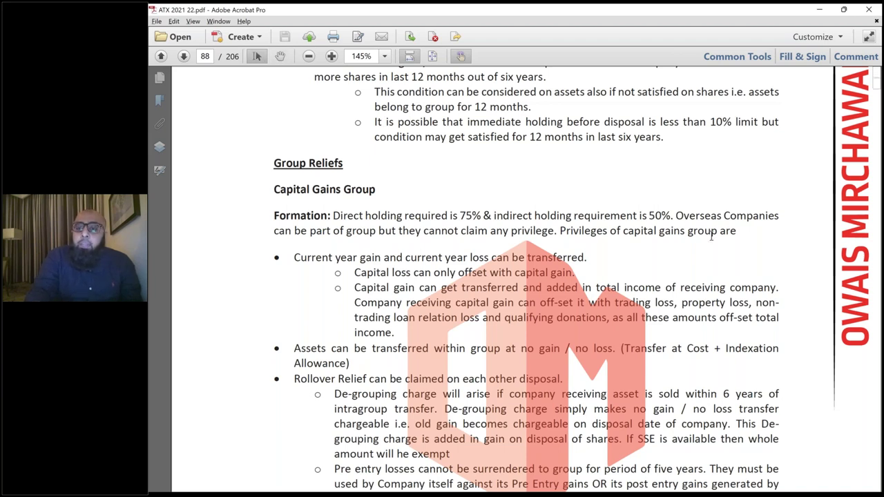
left_click_drag(574, 216, 779, 216)
left_click(322, 230)
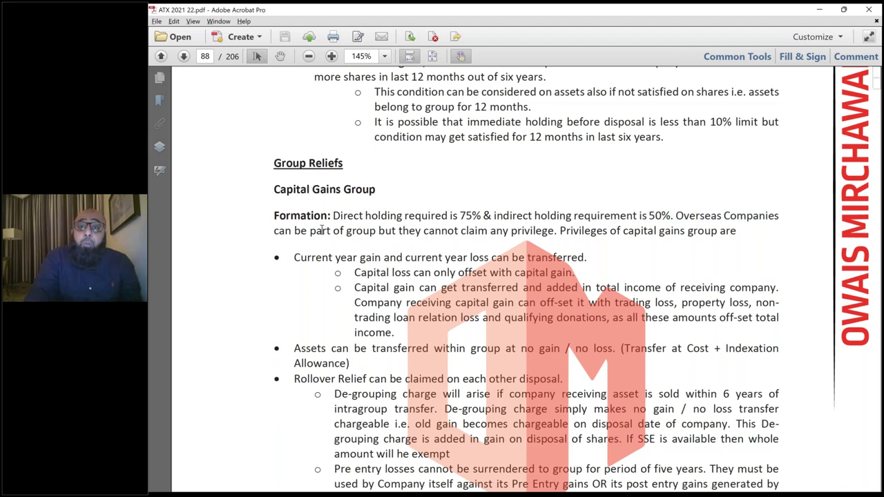
triple_click(321, 231)
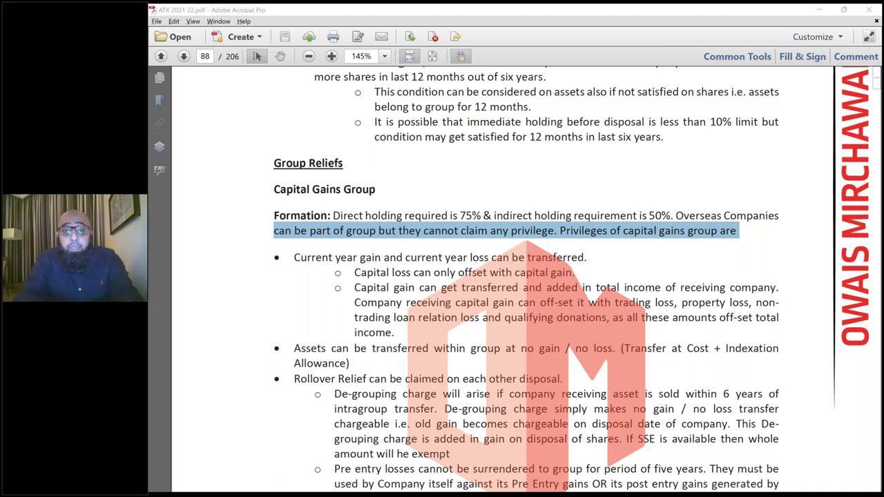
- Return to the exam in the browser, recheck Lis Co's building purchase, and begin the new answer paragraph with "Lis Company has also invested in a building"
key("alt+Tab")
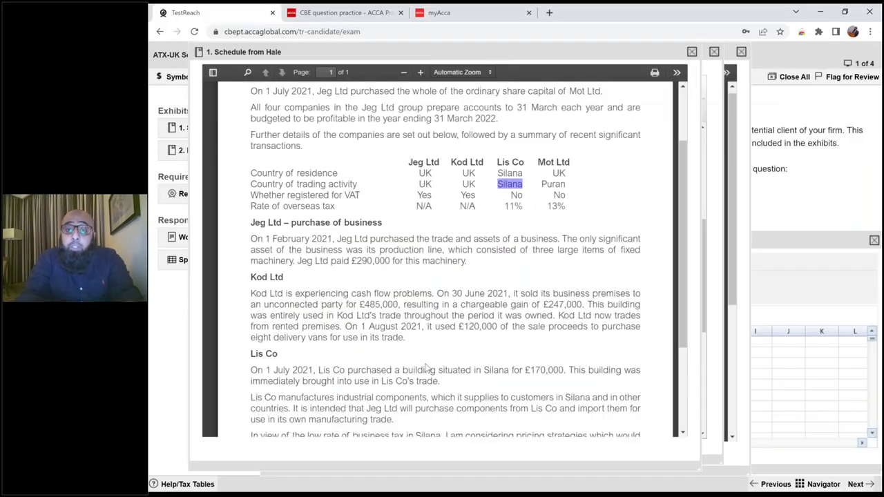
triple_click(426, 369)
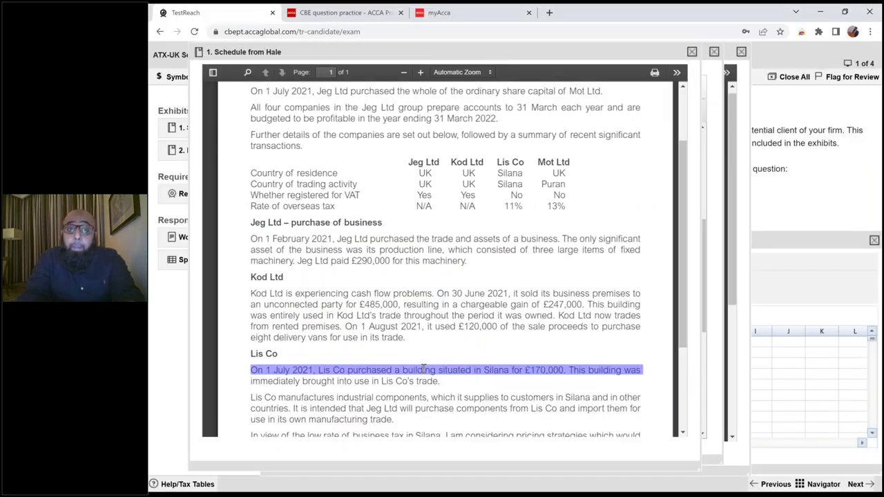
left_click(181, 238)
left_click(311, 418)
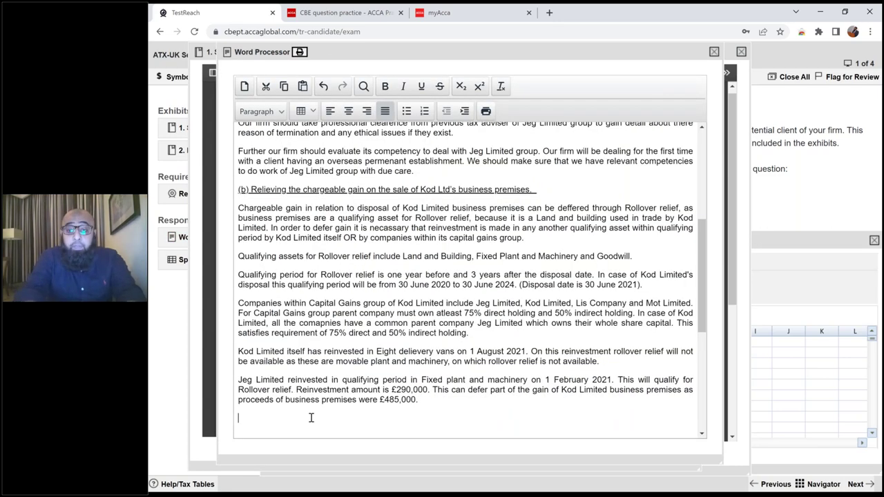
type("Lis Compan")
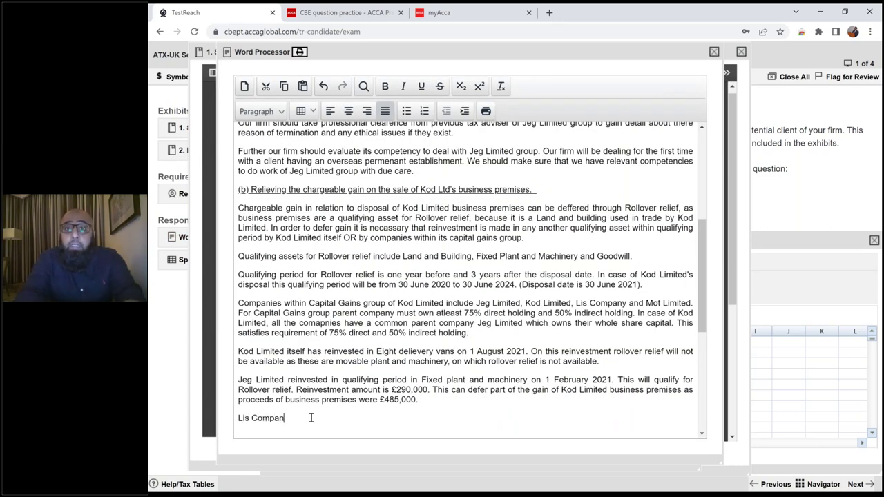
type("y has also rein")
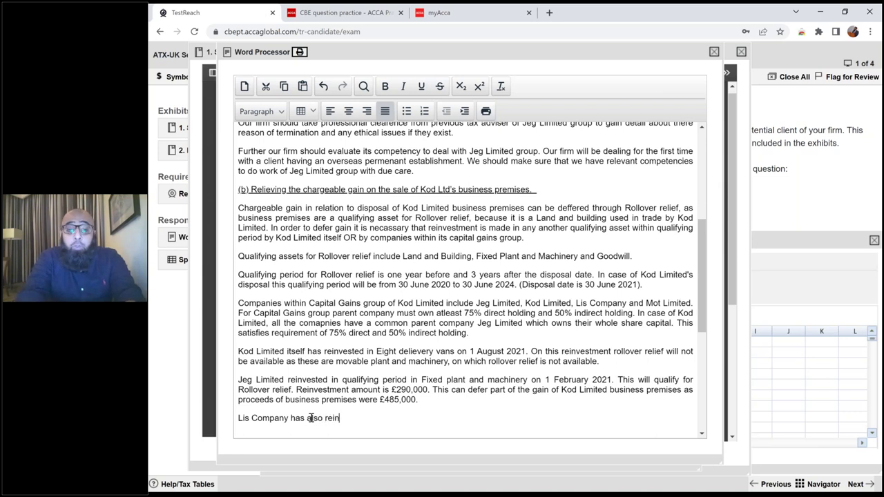
type("vested")
key("ctrl+BackSpace")
type("invested ina")
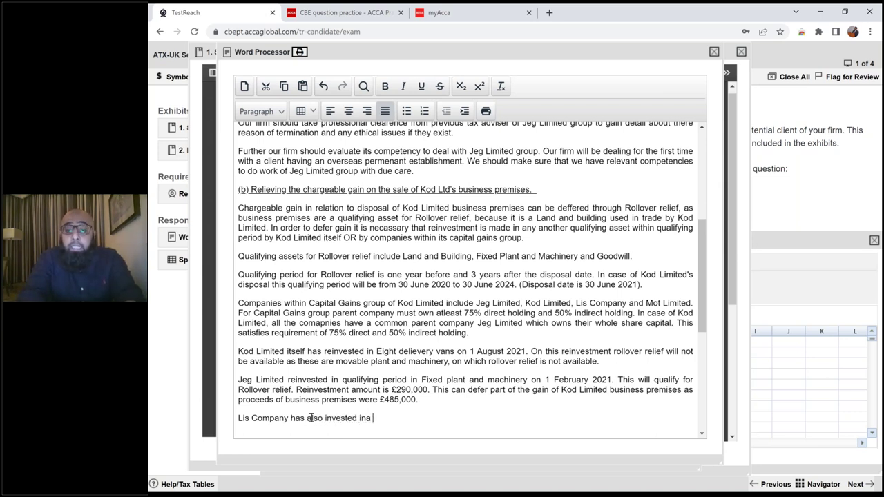
key("BackSpace")
key("BackSpace")
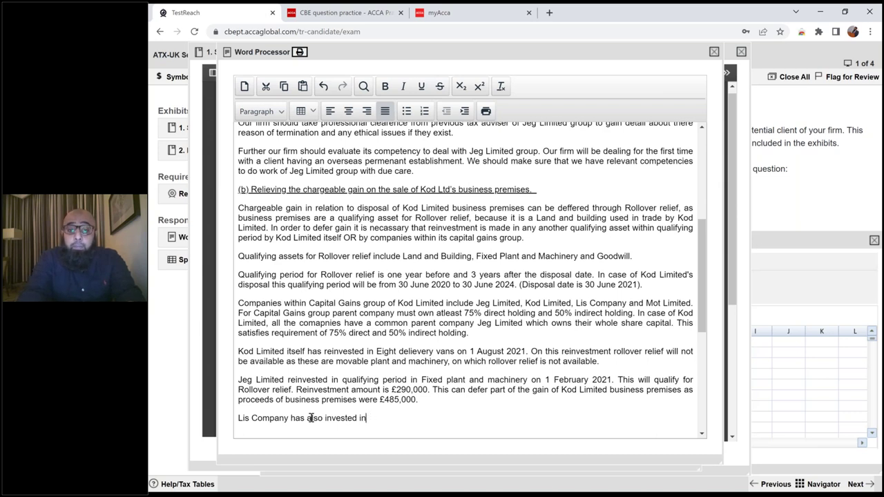
type("a")
key("BackSpace")
key("BackSpace")
type("a building")
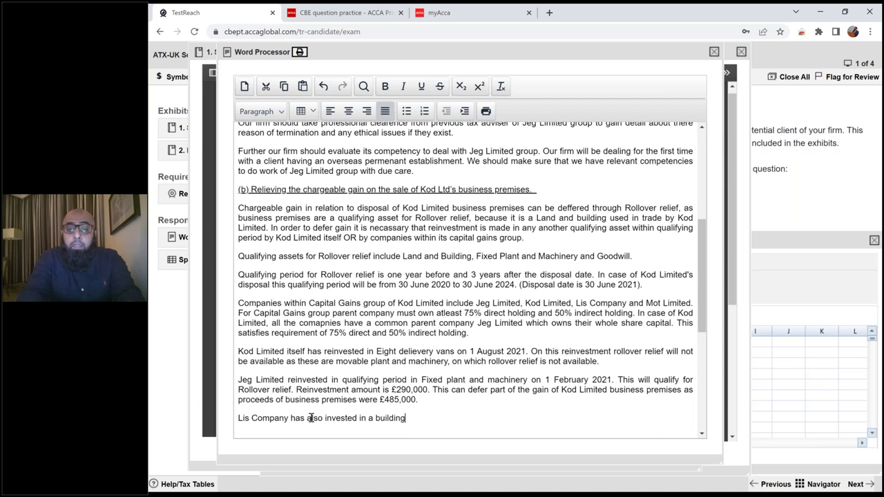
- Continue the Lis Company sentence with ", but its reinvestment will not qualify for Rollover relief as it is a non"
type(", but it")
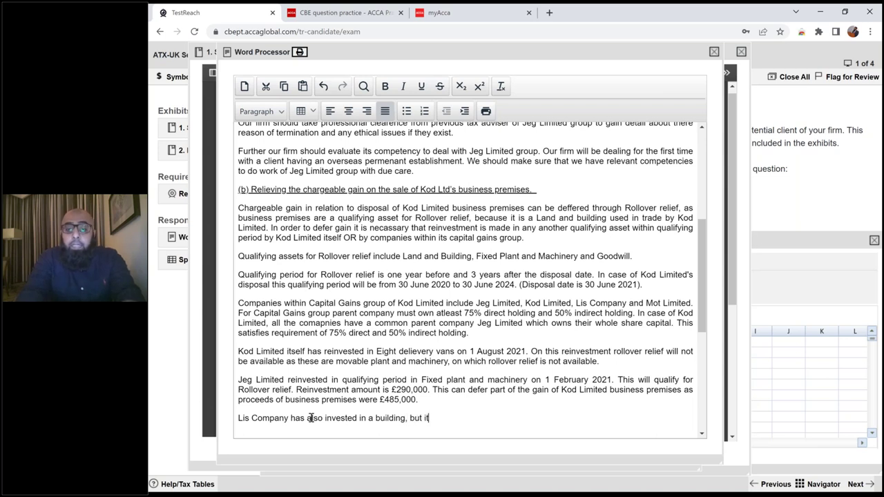
type("s reinvestment")
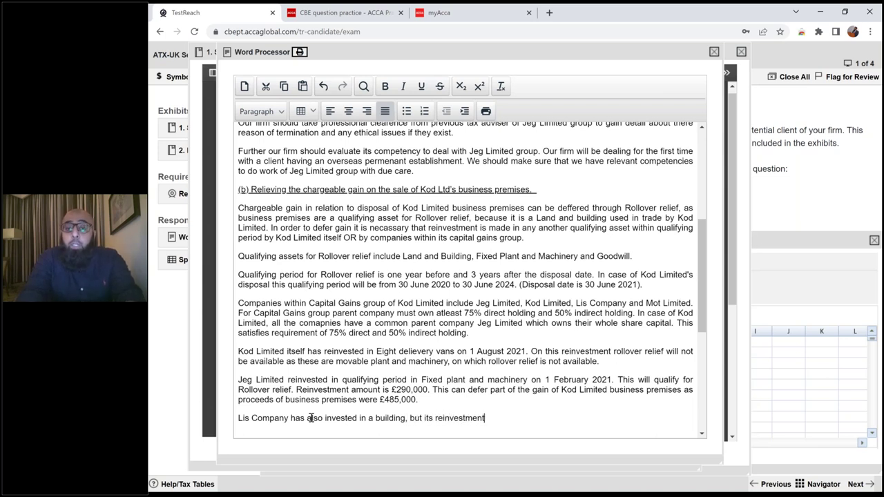
type(" will not qualif")
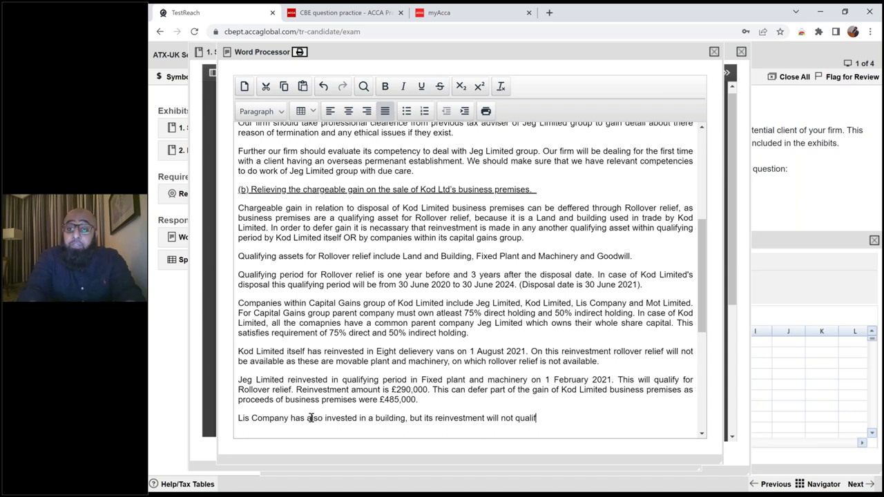
type("y for Rollove")
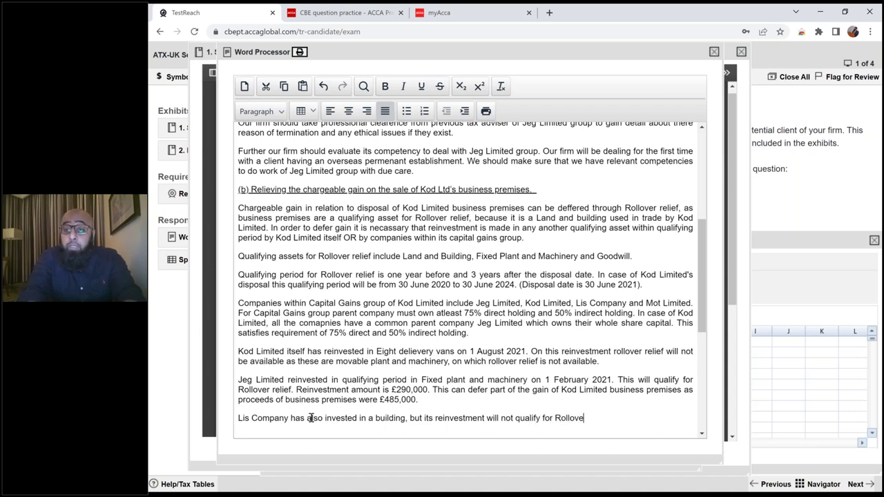
type("r relief as i")
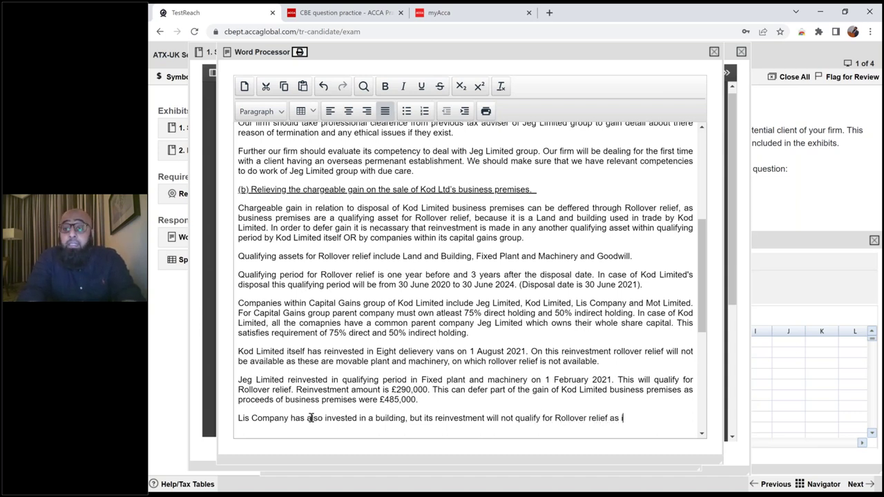
type("t is a non ")
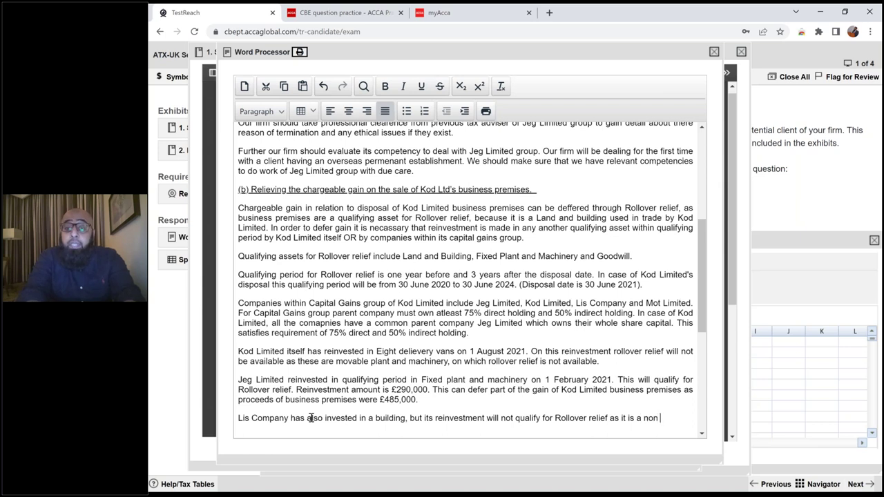
- Complete the Lis Company sentence with "UK resident company and non UK resident companies cannot get capital gains group privilleges." and start a new paragraph
type("UK resi")
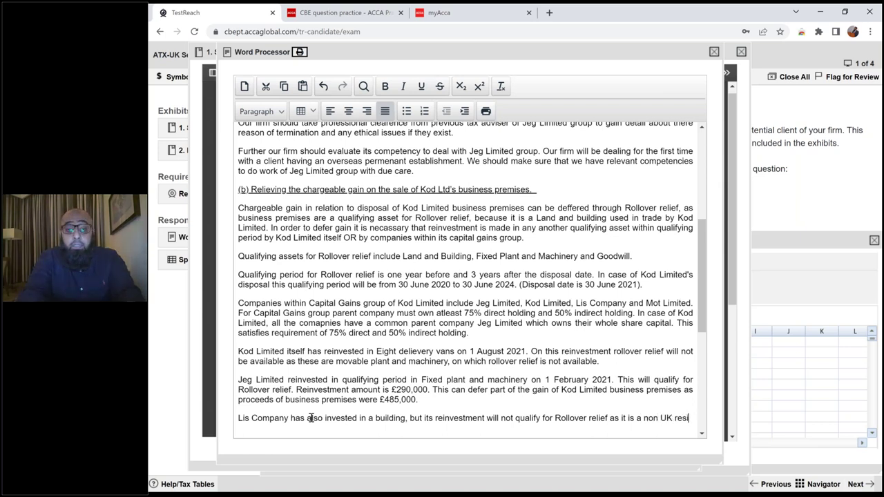
type("dent company and no")
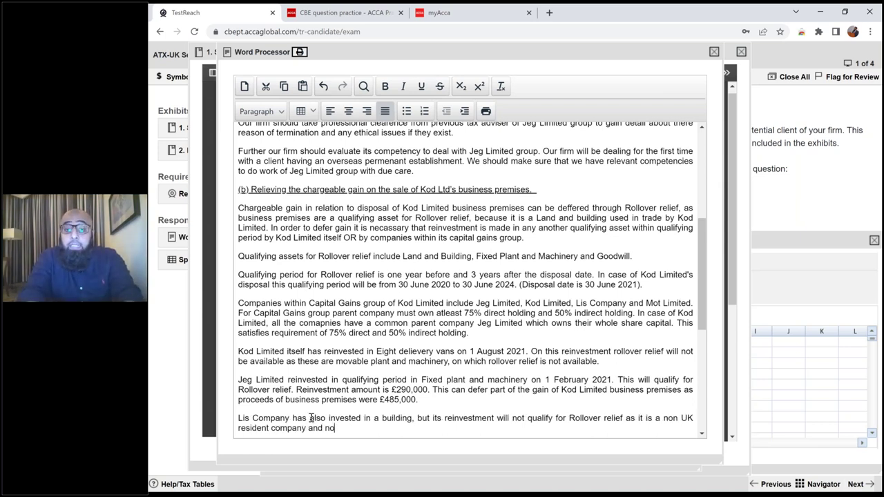
type("n UK resident compa")
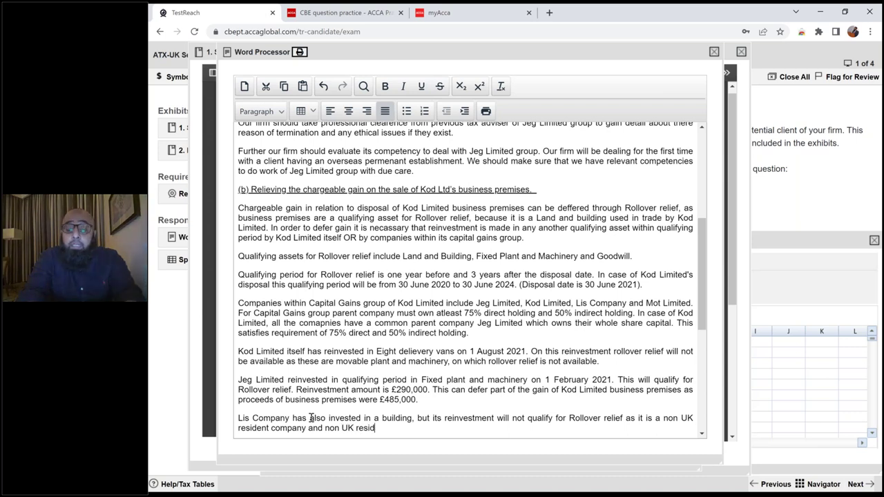
type("nies ca")
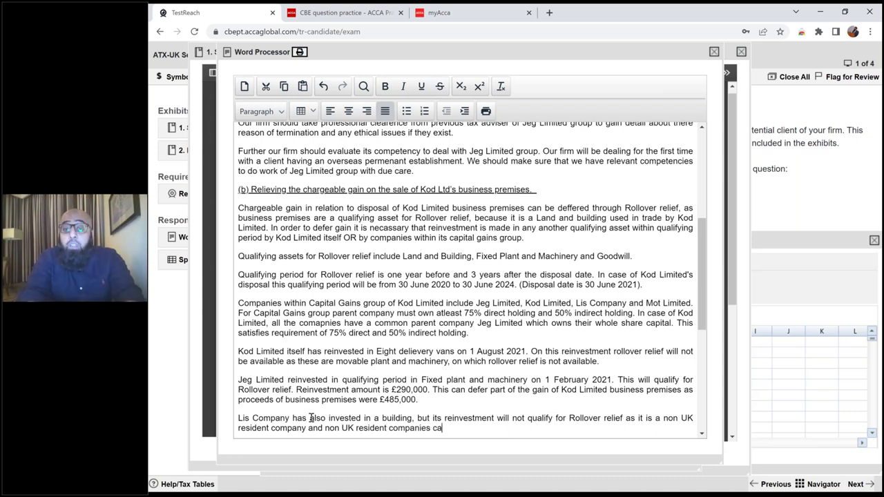
type("nnot get capita")
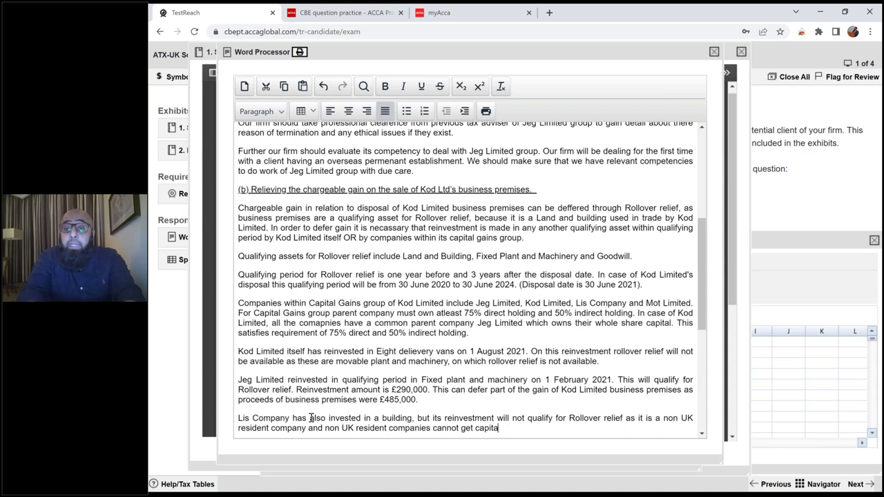
type("l gains grou")
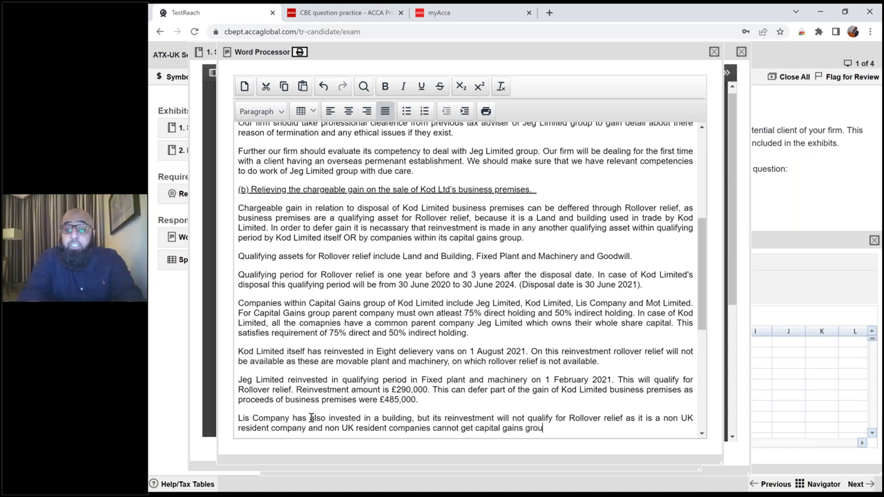
type("p privilleges.")
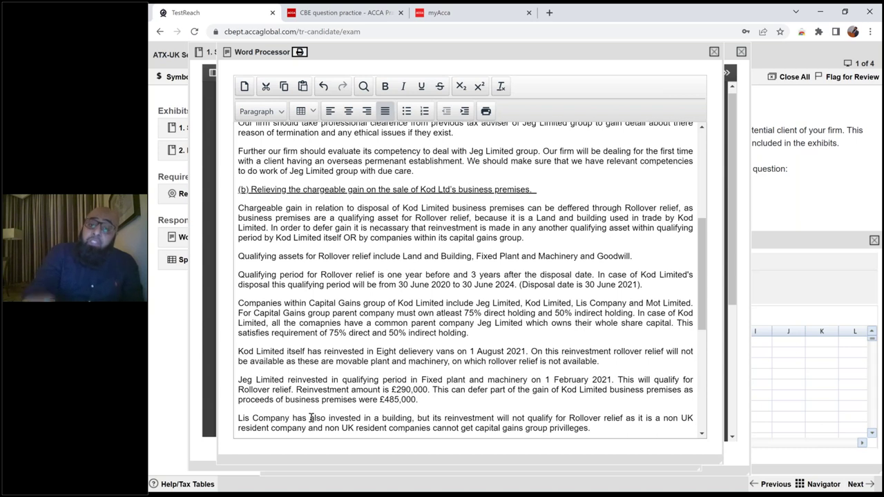
key("Return")
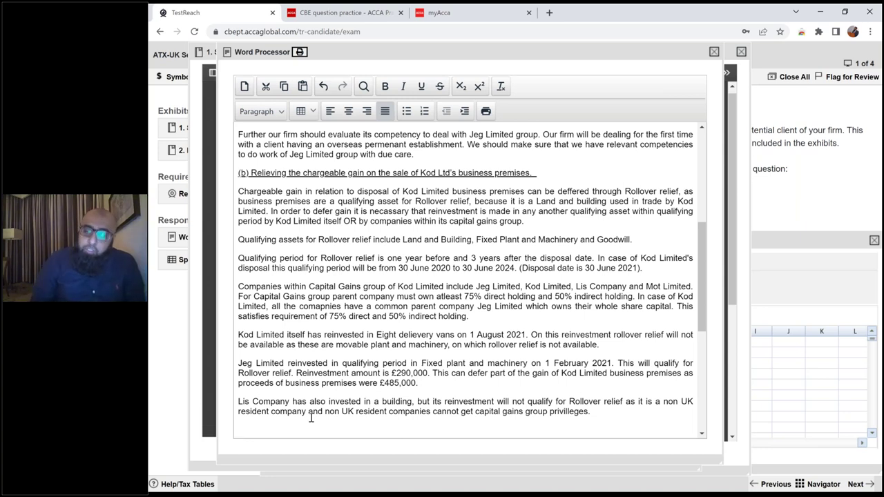
- Review the finished Lis Company paragraph and bring up the first exhibit again
triple_click(366, 404)
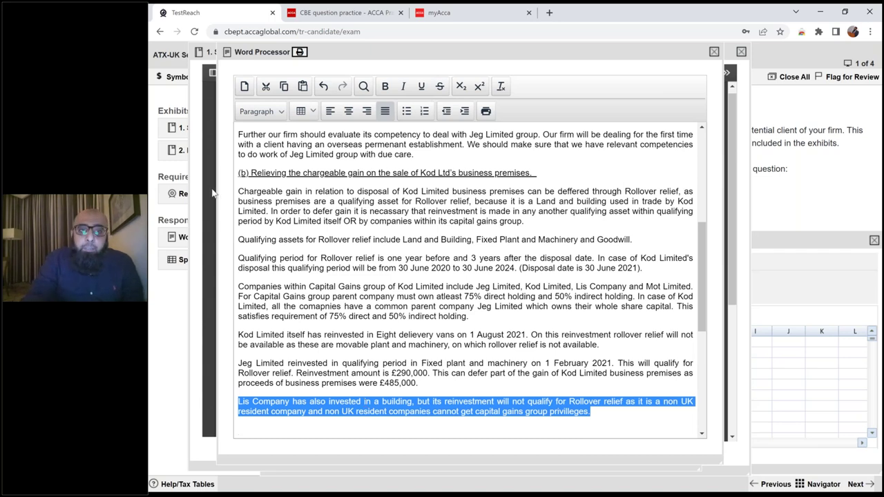
left_click(184, 131)
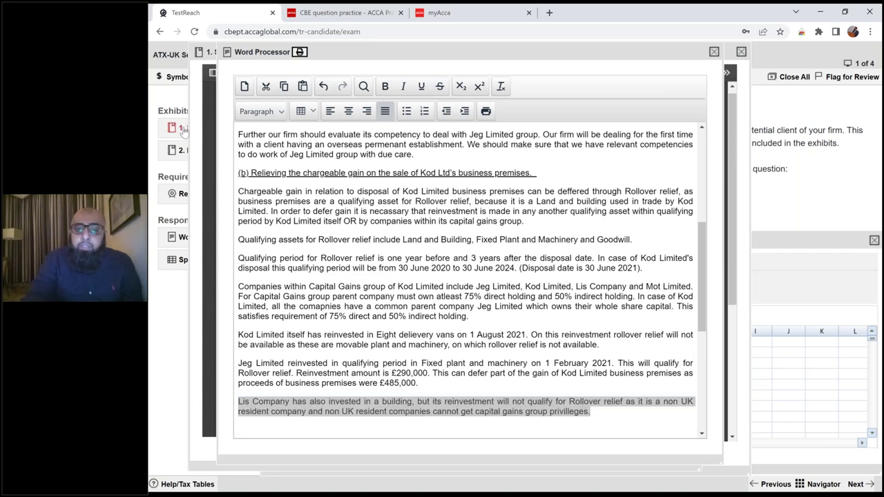
- Review the Lis Co building purchase and the Mot Ltd capital additions and disposals in the Schedule from Hale exhibit
triple_click(373, 378)
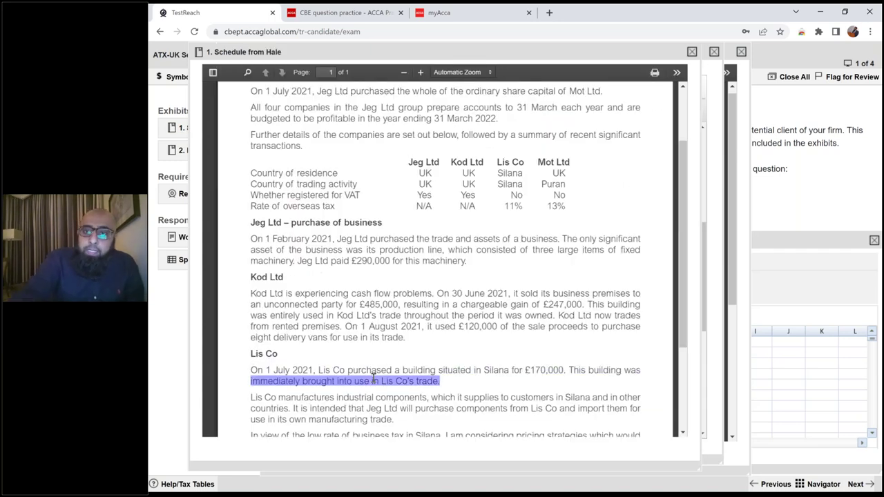
scroll(373, 379, "down", 1)
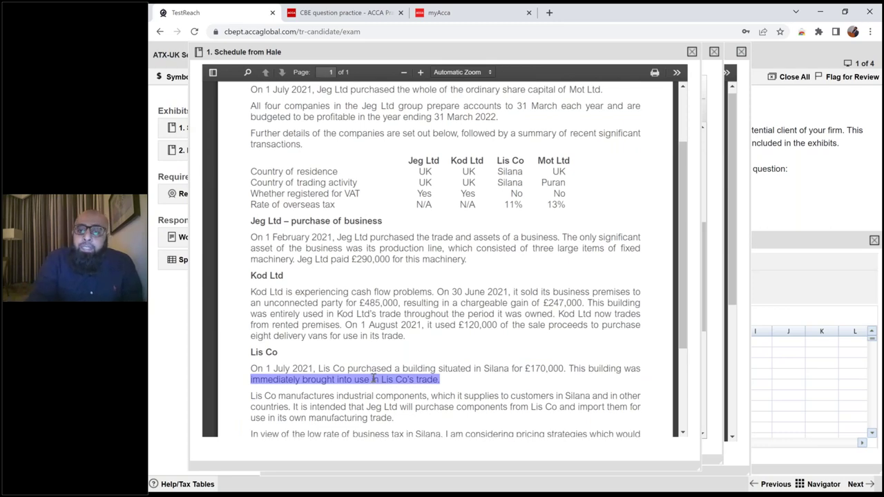
scroll(373, 378, "down", 3)
scroll(373, 379, "down", 1)
triple_click(539, 341)
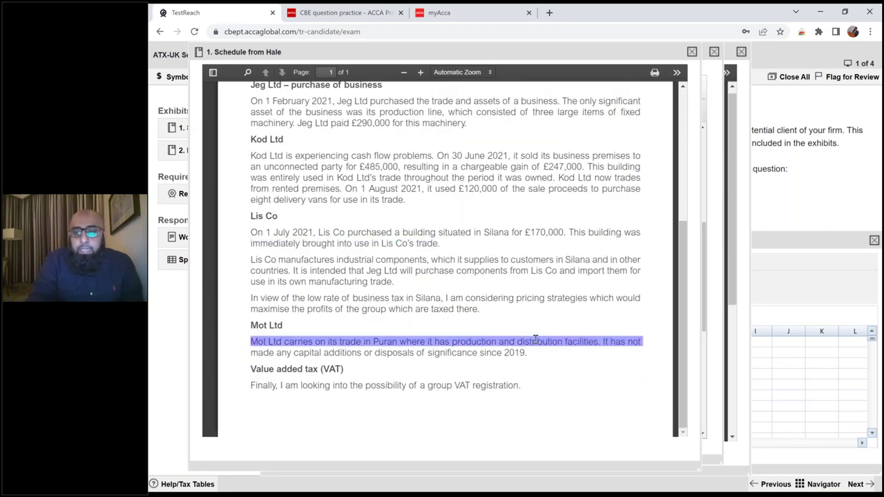
double_click(488, 354)
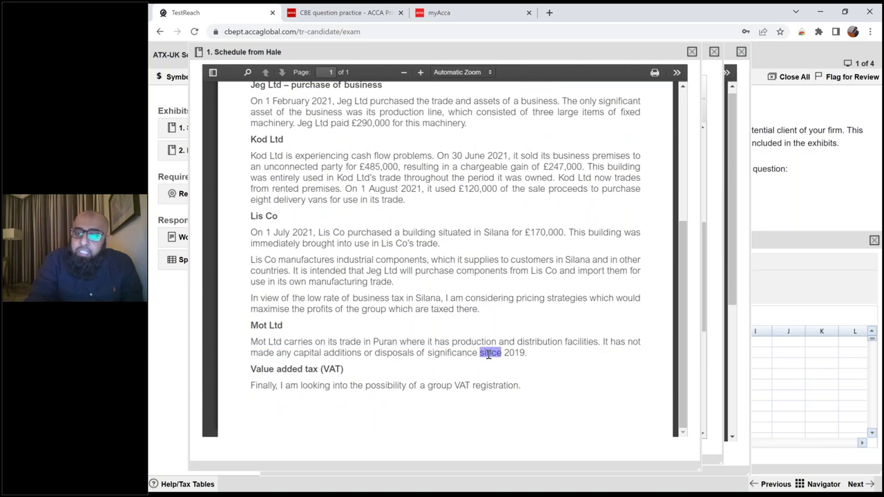
double_click(450, 355)
triple_click(450, 354)
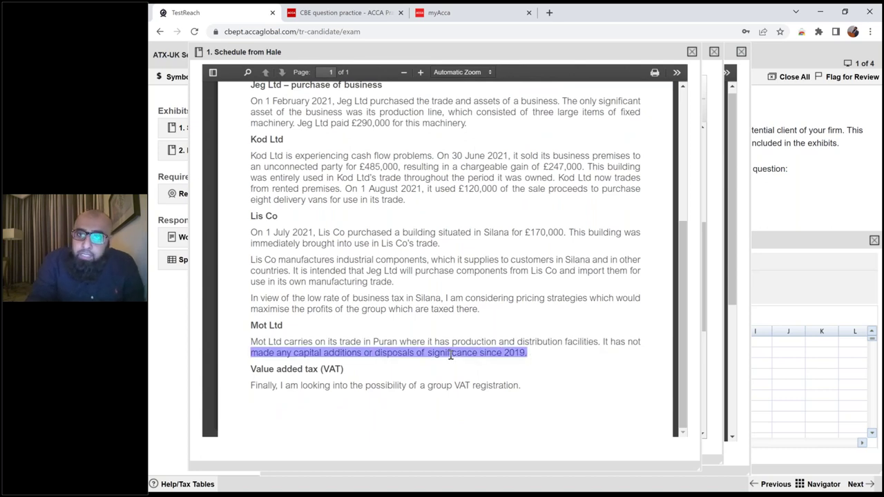
- Add the closing paragraph "Only qualifying reinvestment is of Jeg Limited which is of £290,000 in Fixed Plant and Machinery." to the answer
left_click(718, 385)
left_click(616, 420)
type("O")
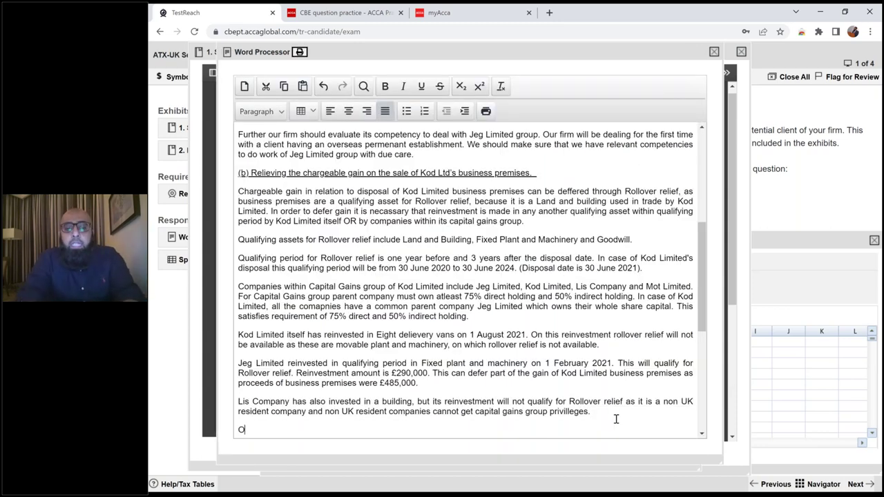
type("nly qu")
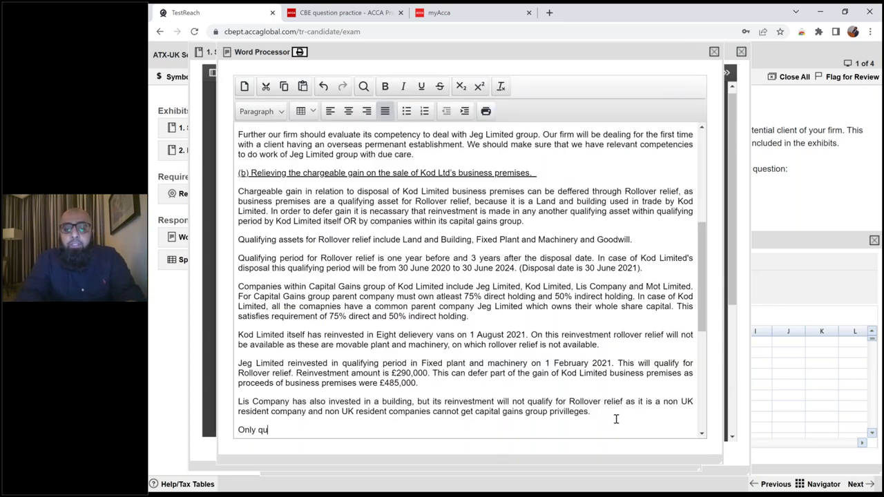
type("alifying reinve")
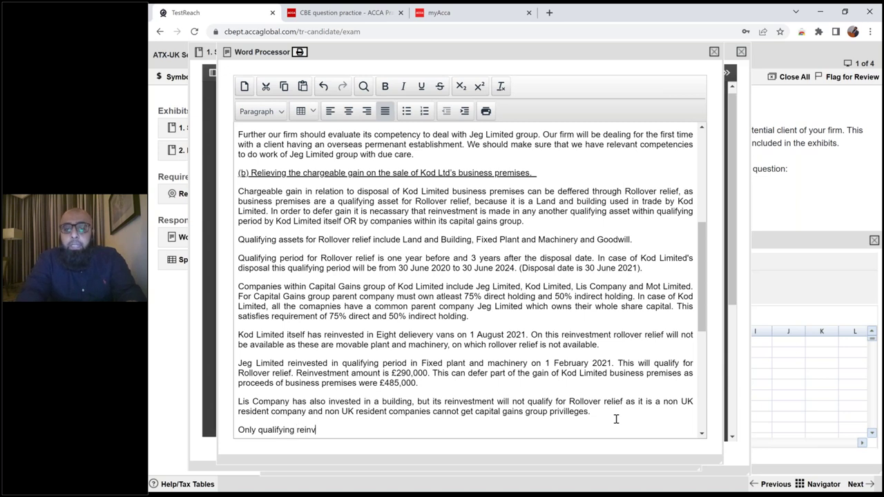
type("ent is")
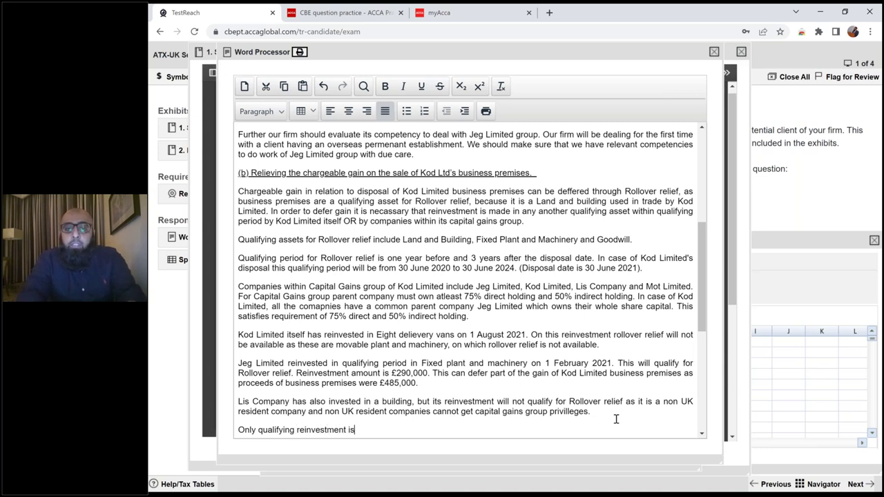
type(" of Jeg Limited ")
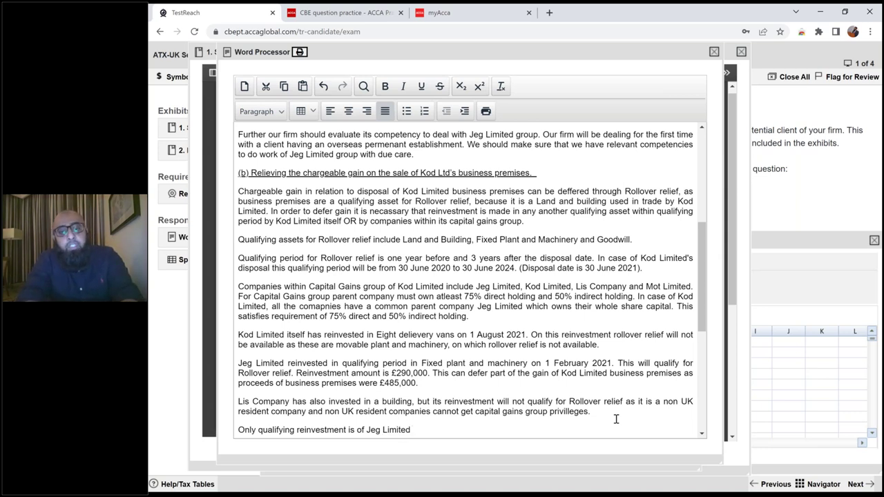
type("whcih")
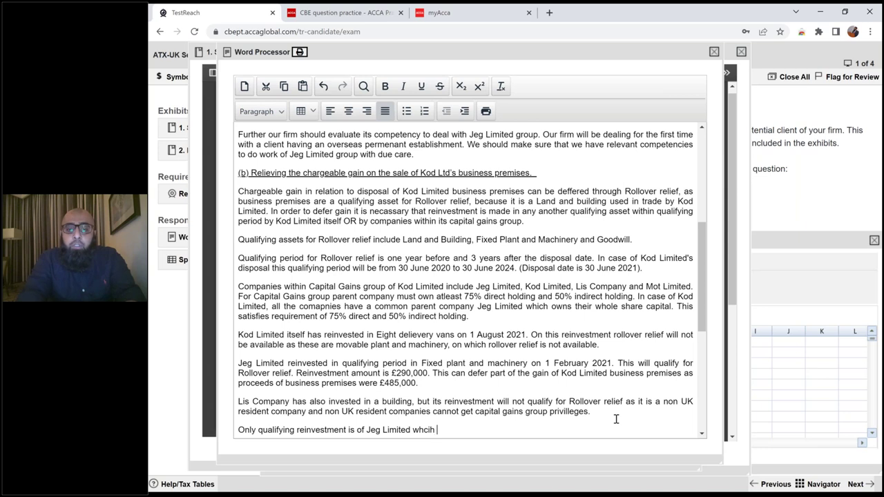
key("BackSpace")
key("BackSpace")
key("BackSpace")
key("BackSpace")
type("ich is of £290,0")
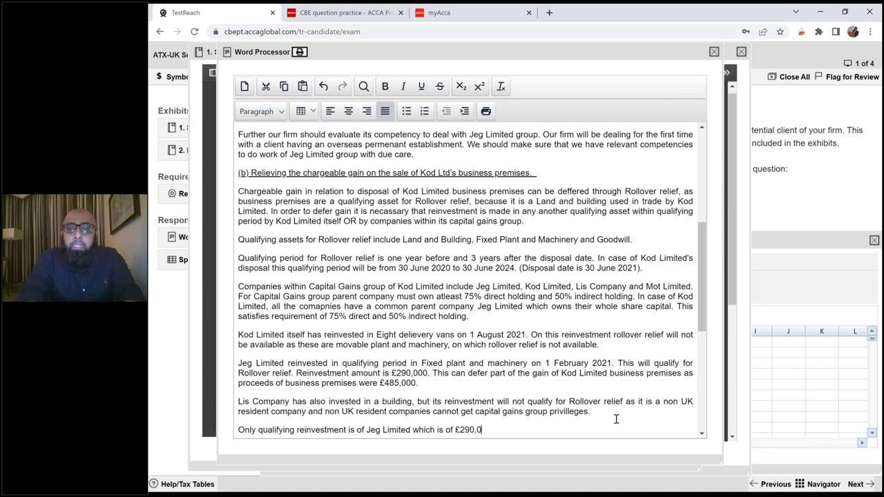
type("00 in Fixed Plant and Machinery")
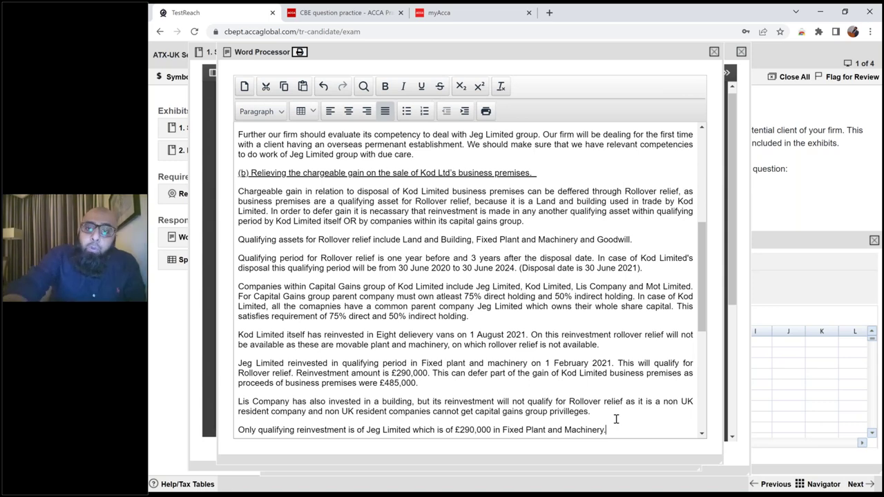
type(".")
- View the available currency symbols without inserting one, and highlight the pound sign before 290,000 in the last paragraph
scroll(616, 419, "down", 2)
scroll(616, 419, "down", 3)
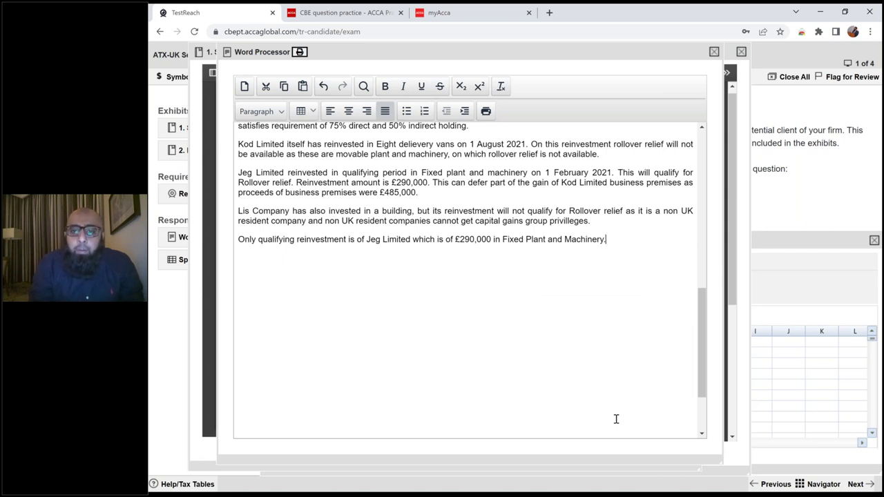
key("Home")
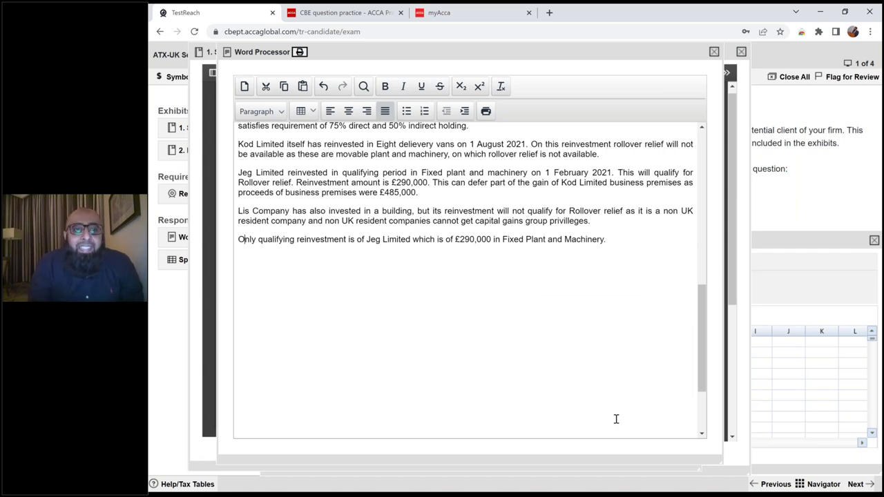
left_click(173, 76)
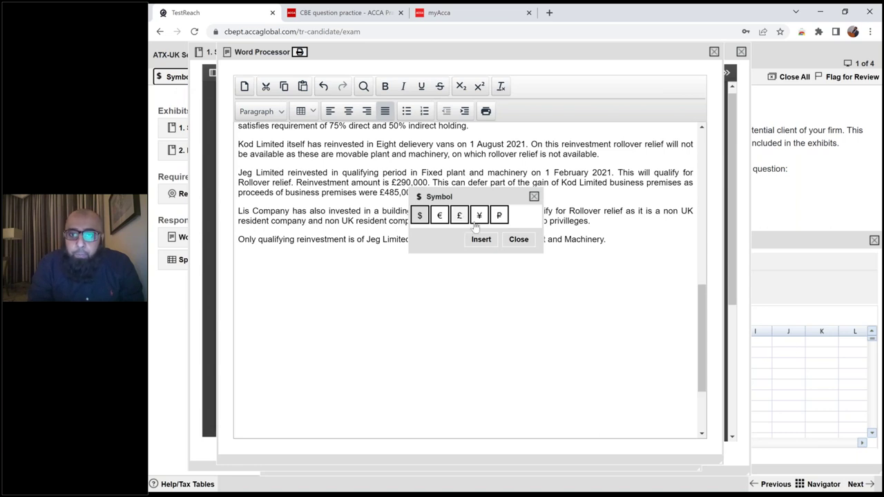
left_click(518, 239)
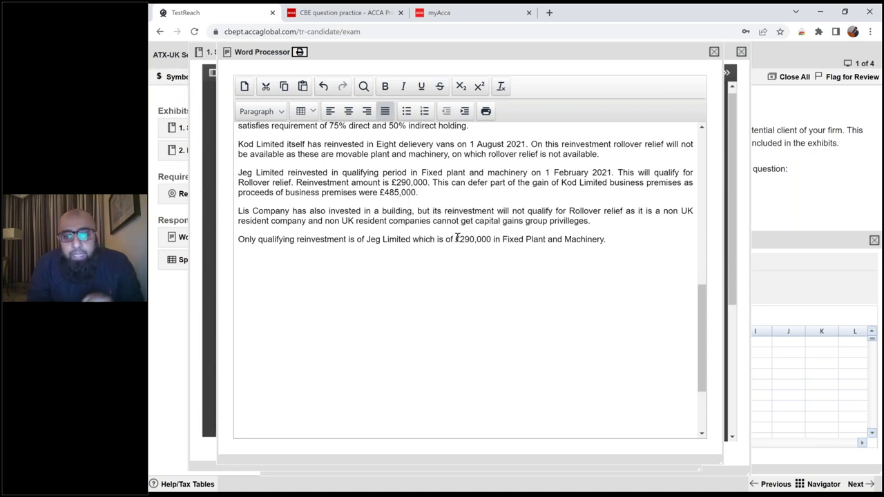
left_click_drag(455, 239, 461, 239)
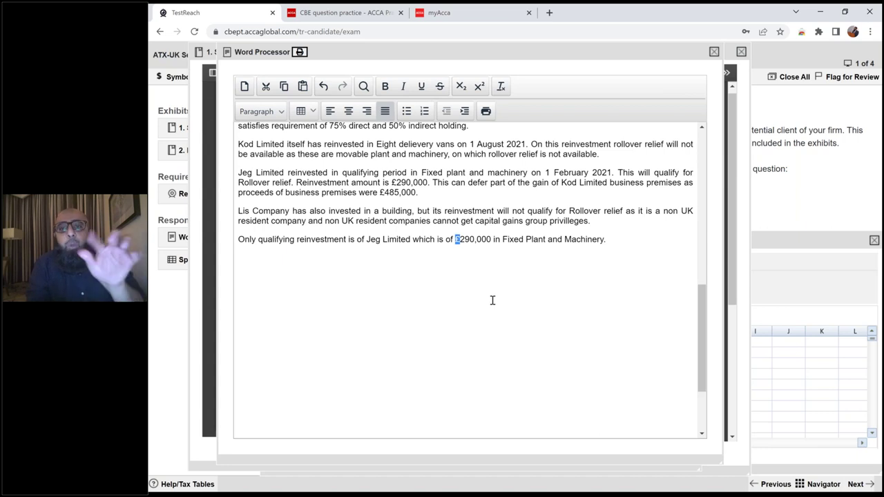
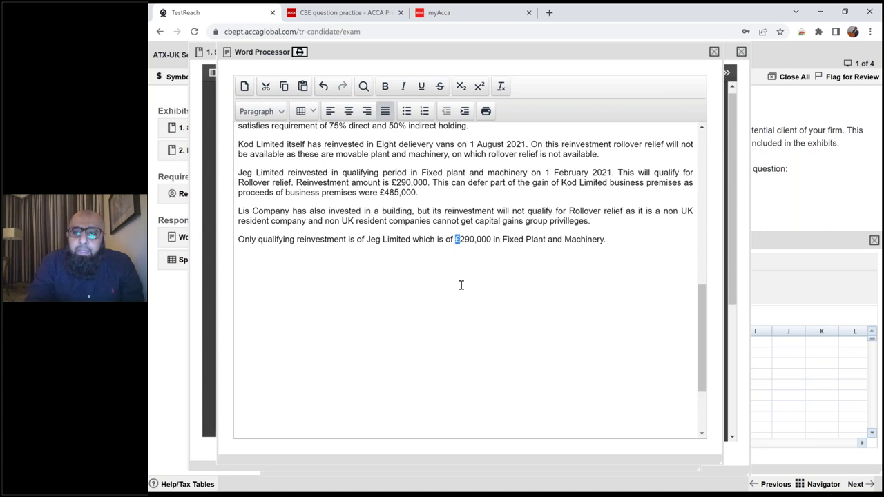
- Insert a 3x3 table below the last paragraph and label its first row "Chargeable gain on sale of Business premises"
left_click(336, 250)
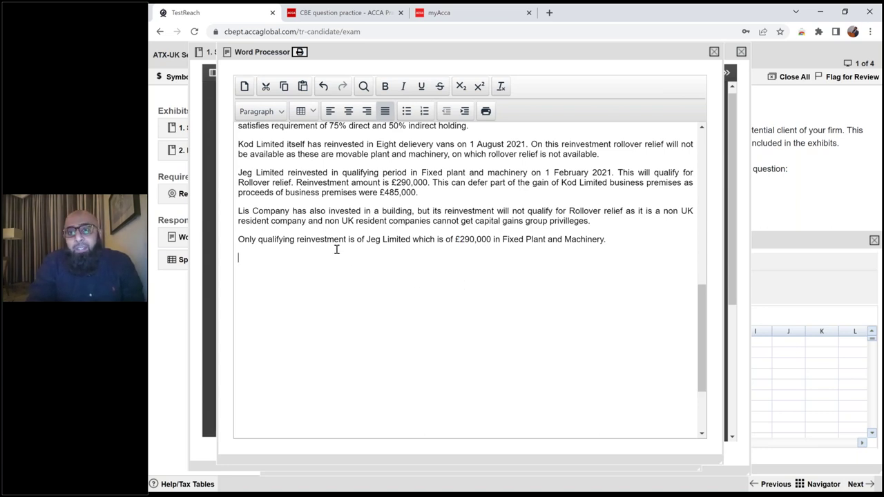
key("Return")
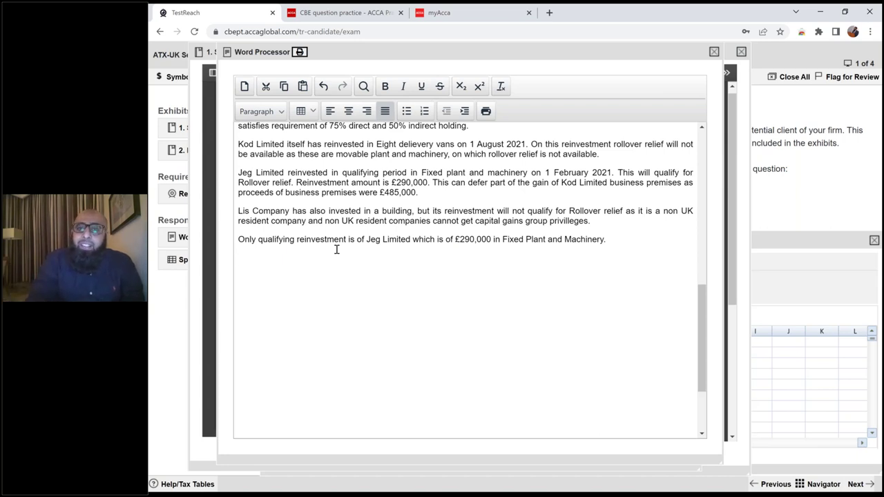
left_click(306, 110)
mouse_move(325, 132)
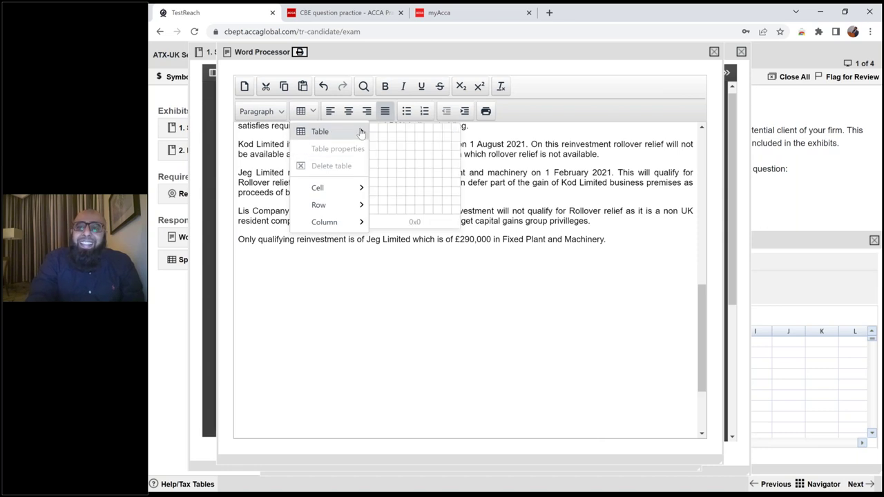
left_click(392, 144)
type("Chargeable gain on sale of Business premises")
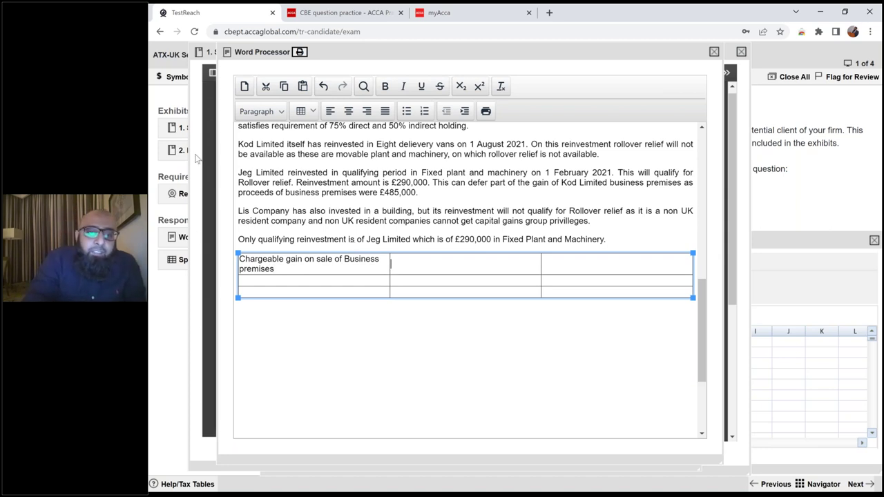
- Look up Kod Ltd's chargeable gain in the Schedule from Hale and enter £247,000 beside the first row's label
left_click(181, 132)
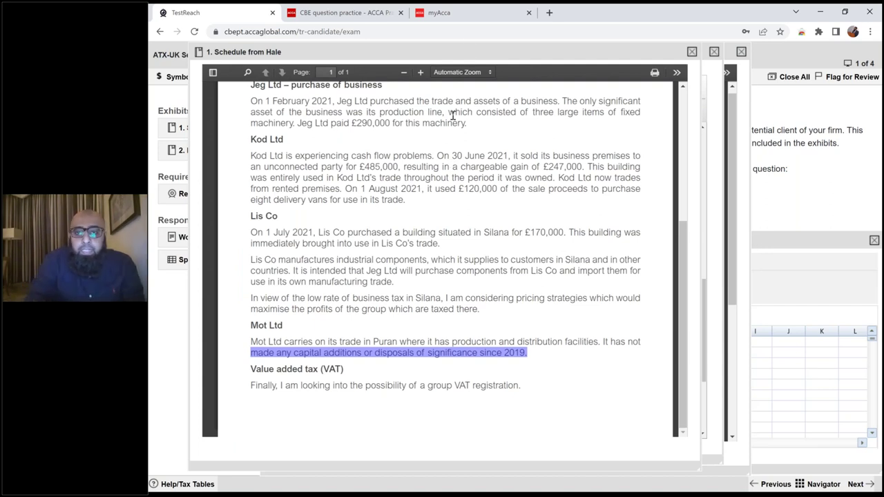
scroll(453, 116, "up", 1)
scroll(453, 116, "up", 3)
triple_click(514, 219)
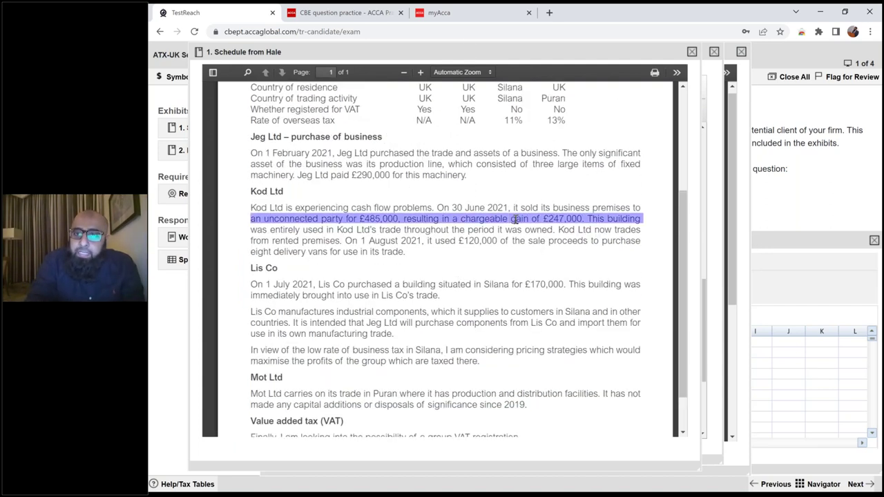
left_click(185, 239)
left_click(437, 263)
type("£24")
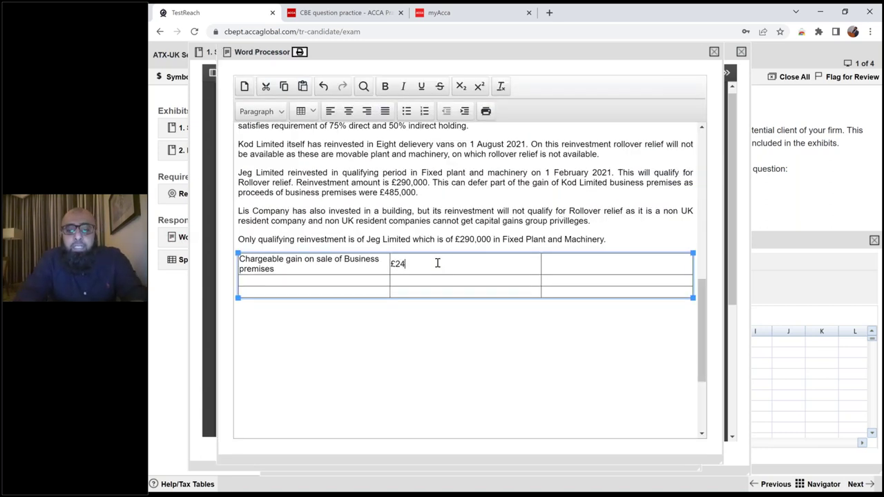
type("7,000")
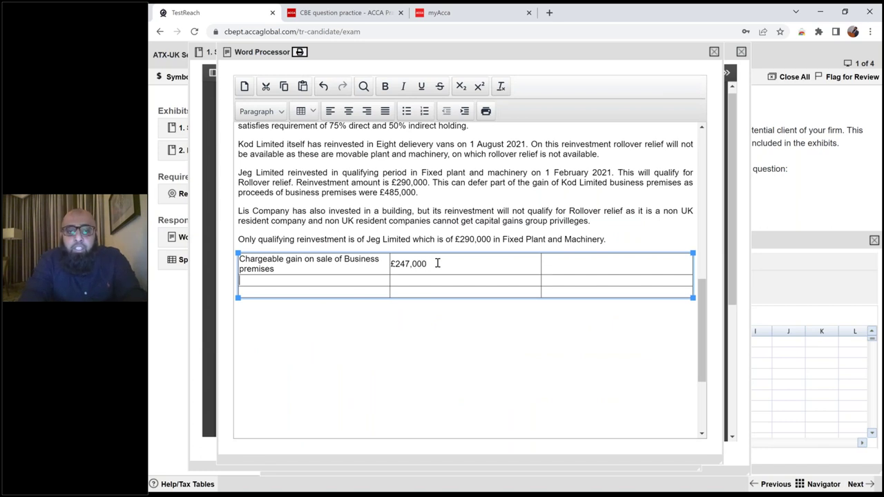
- Fill the second row with "Rollover relief" and (£), and the third row with "Chargeable now" and £
type("Rollover relief")
key("Tab")
type("(£)")
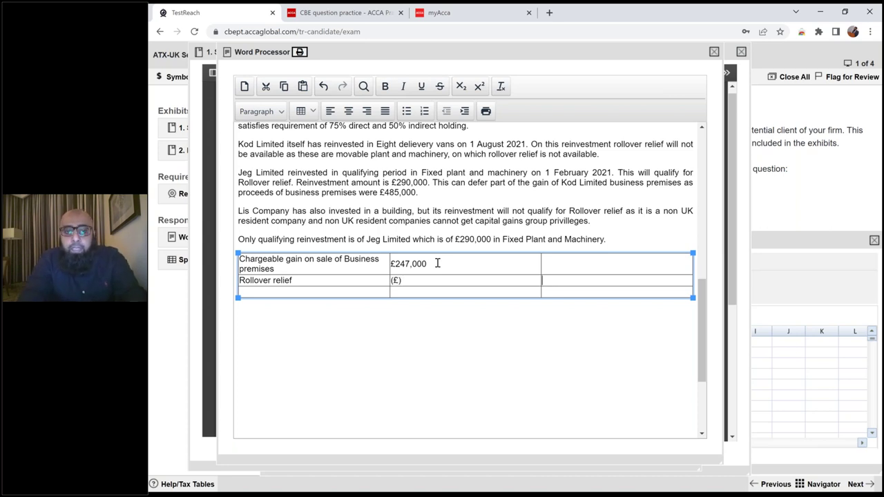
type("Chargea")
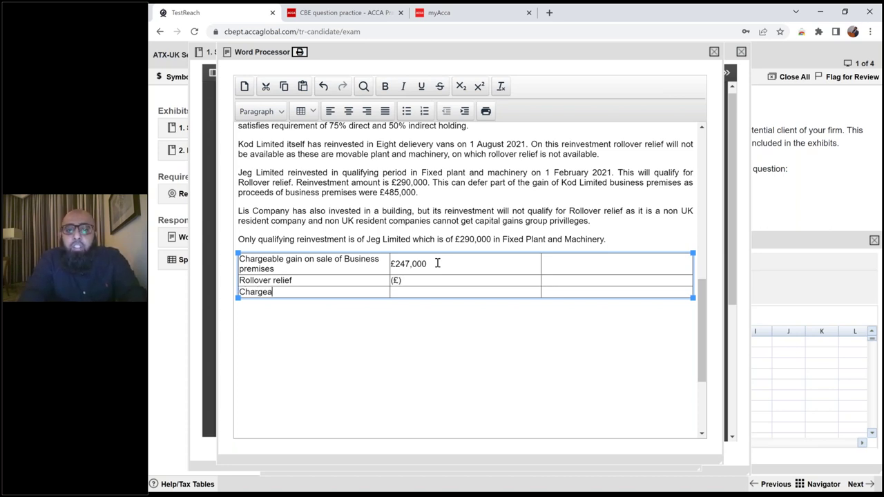
type("ble now")
key("Tab")
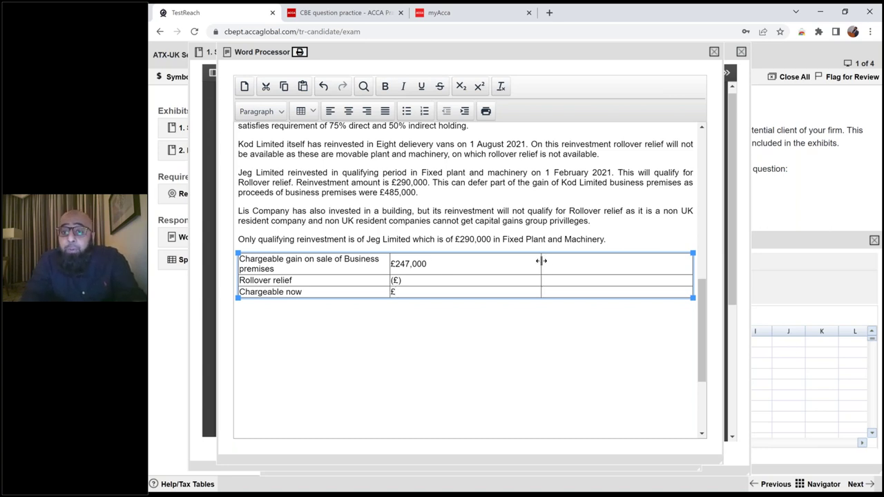
- Resize the table columns to fit the first row's label on one line and keep the amounts column narrow
left_click_drag(542, 261, 448, 262)
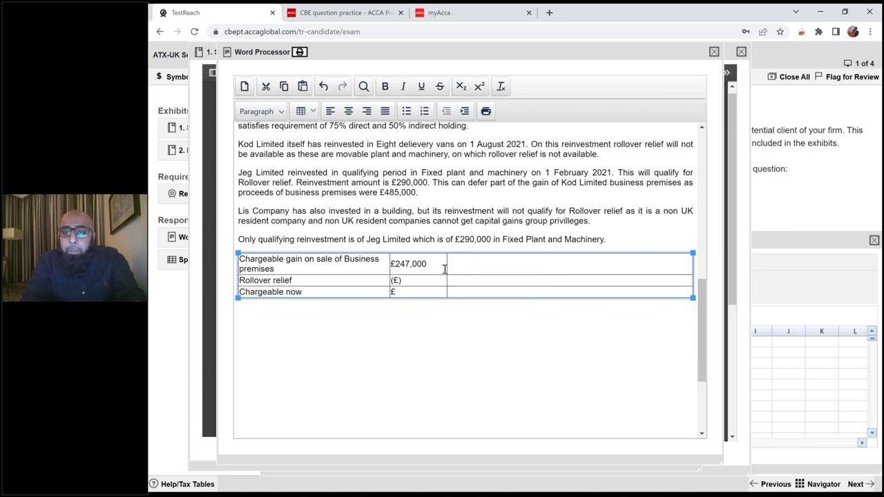
left_click_drag(447, 262, 463, 262)
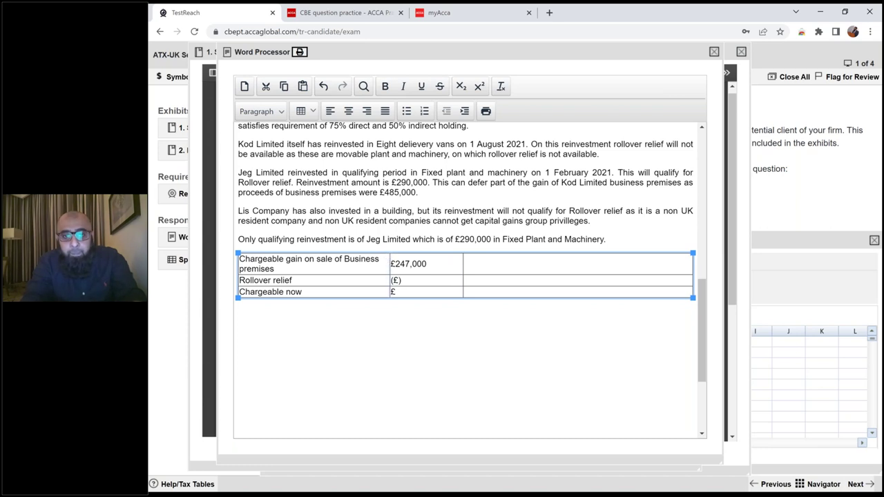
left_click_drag(389, 276, 415, 276)
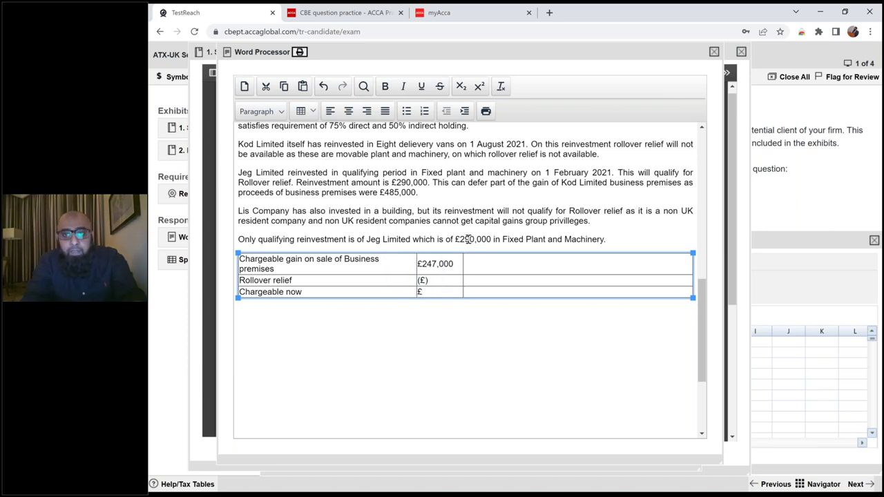
left_click_drag(463, 267, 493, 269)
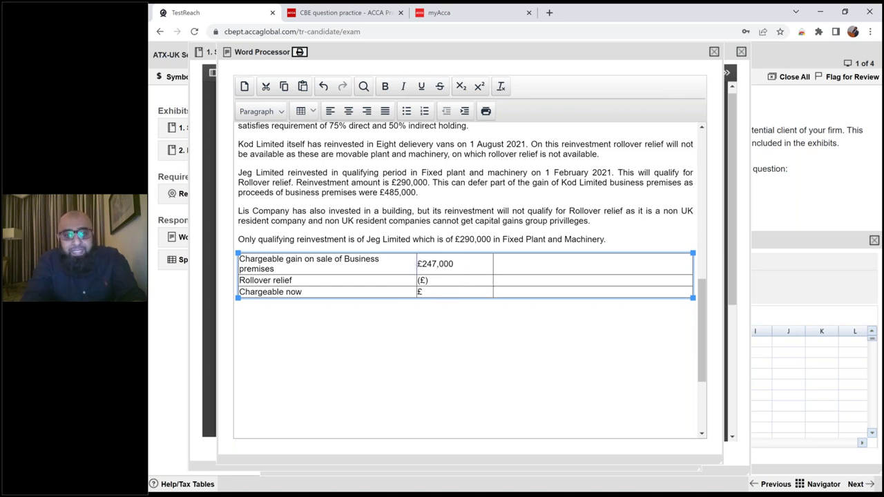
left_click_drag(416, 268, 441, 266)
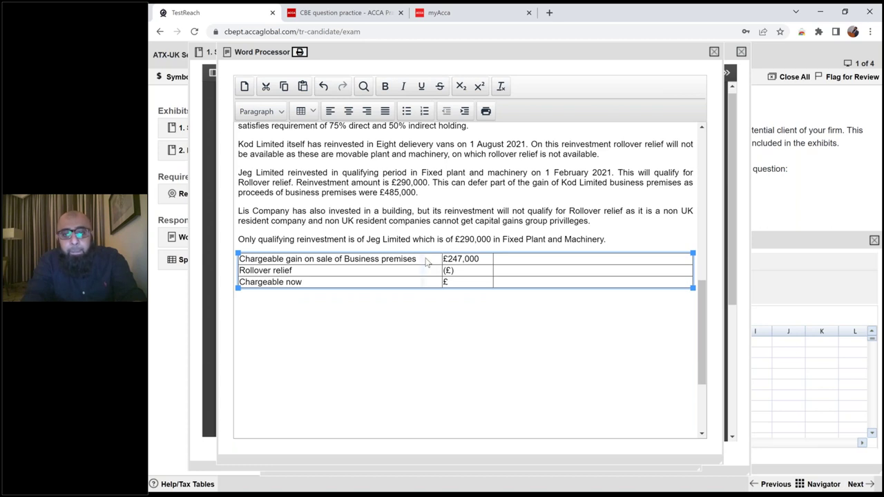
- Narrow the table's first two columns slightly and write "Charegeable now is lower of:" in the third column of the Chargeable now row
left_click_drag(434, 263, 427, 263)
left_click_drag(492, 269, 473, 270)
left_click(476, 281)
type("Charegeable ")
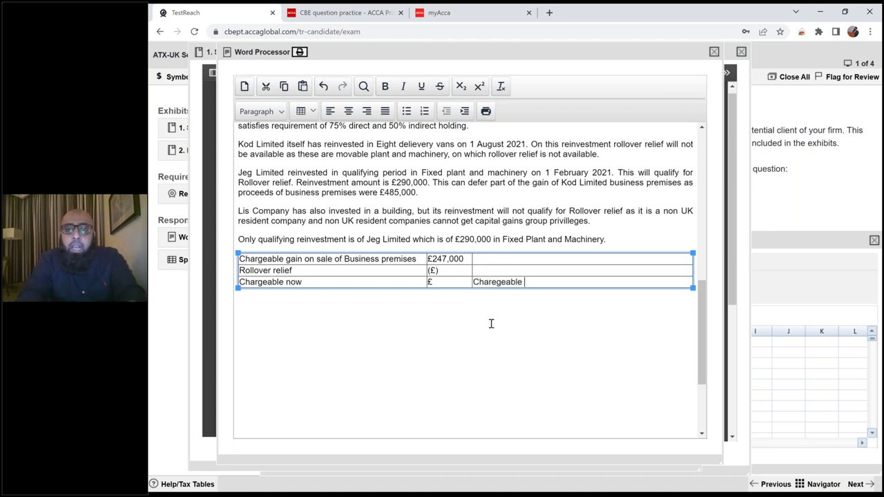
type("now is lower of")
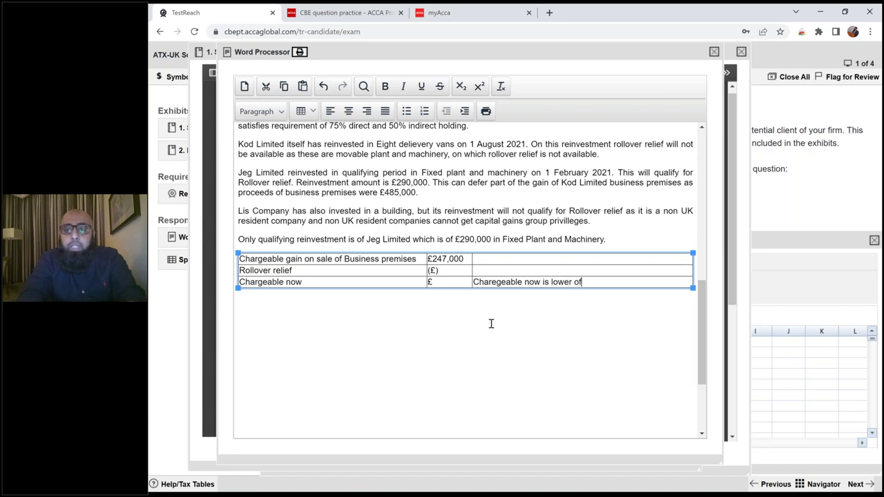
type(":")
- Start a bulleted list under that note with the item "Cash in hand:"
key("Return")
type("Cash in")
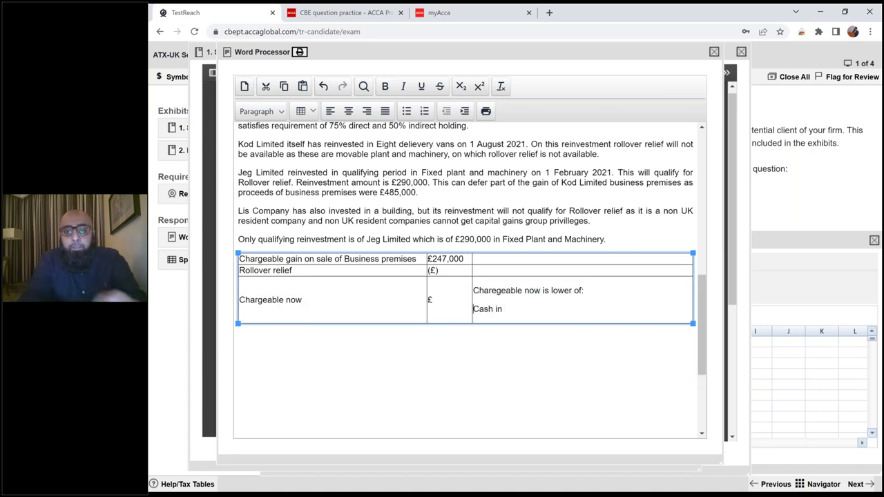
left_click(406, 111)
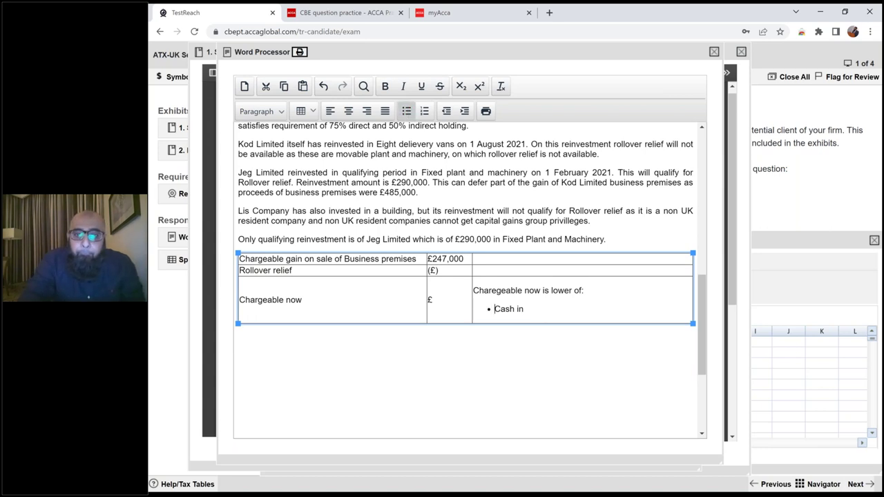
left_click(544, 310)
type("hand:")
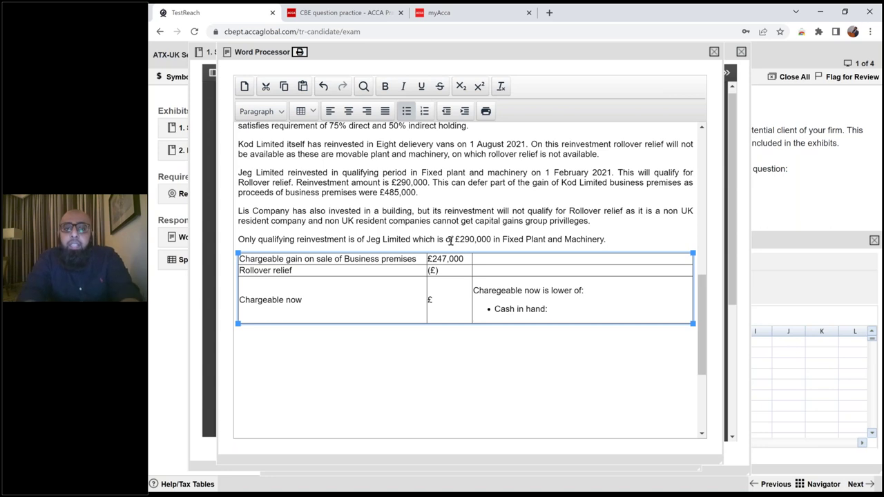
- Complete the cash in hand bullet with the calculation "£485,000 - £290,000 = £195,000", taking the figures from the Jeg Limited paragraph
triple_click(395, 193)
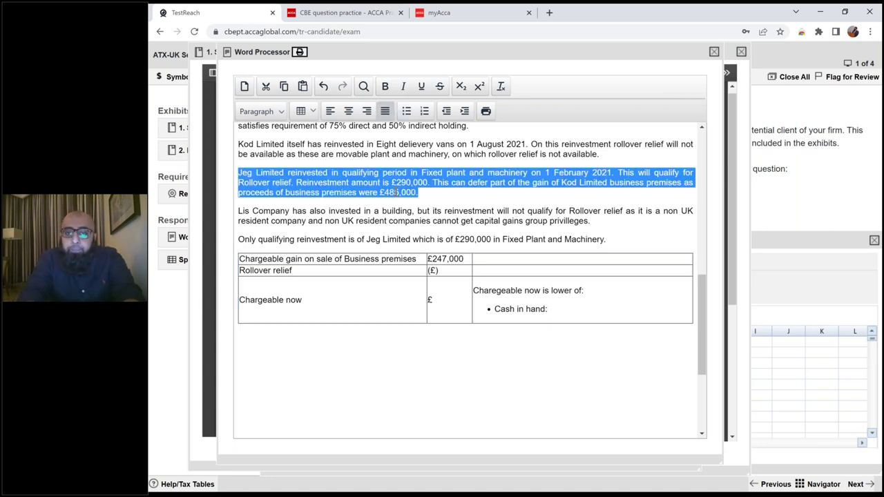
left_click(565, 314)
type("£485,000 -")
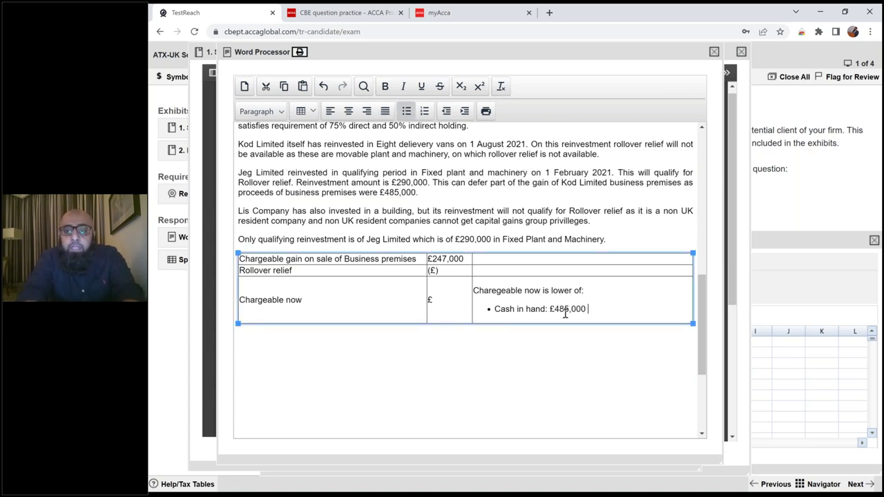
triple_click(412, 182)
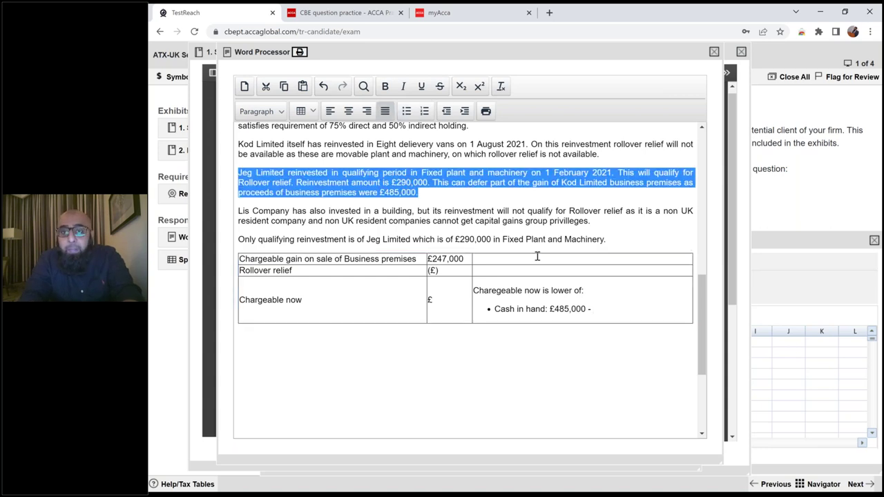
left_click(604, 309)
type("£290")
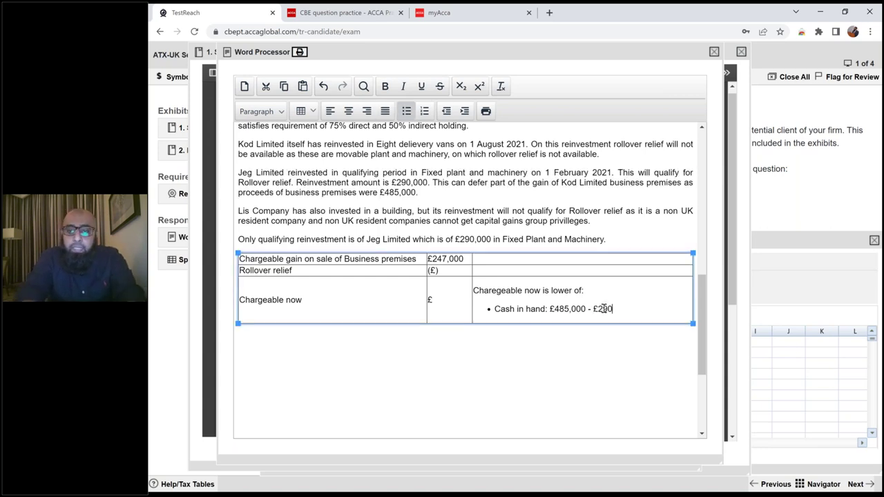
type(",000 =")
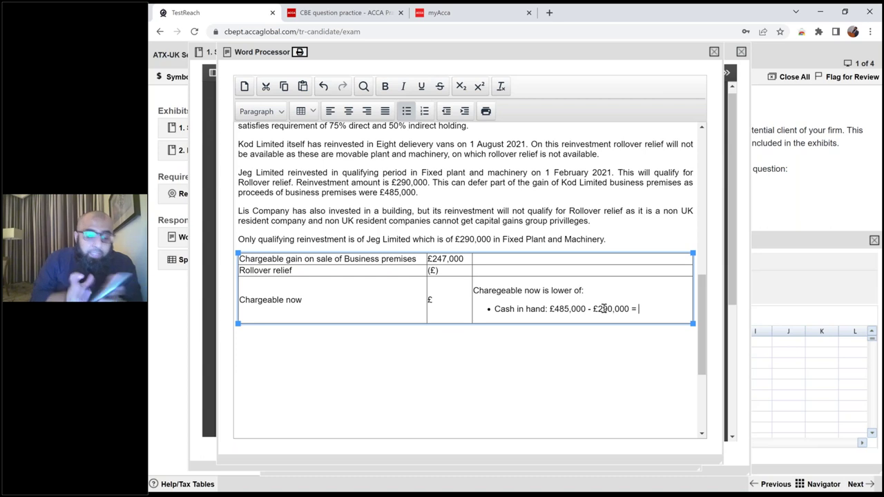
type("£1")
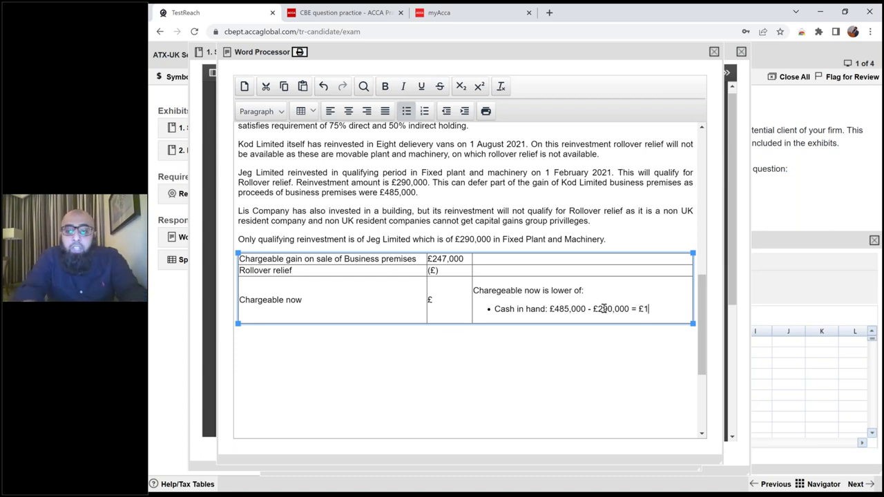
type("95,000")
- Add a second bullet reading "Chargeable Gain = £247,000" below the cash in hand bullet
key("Return")
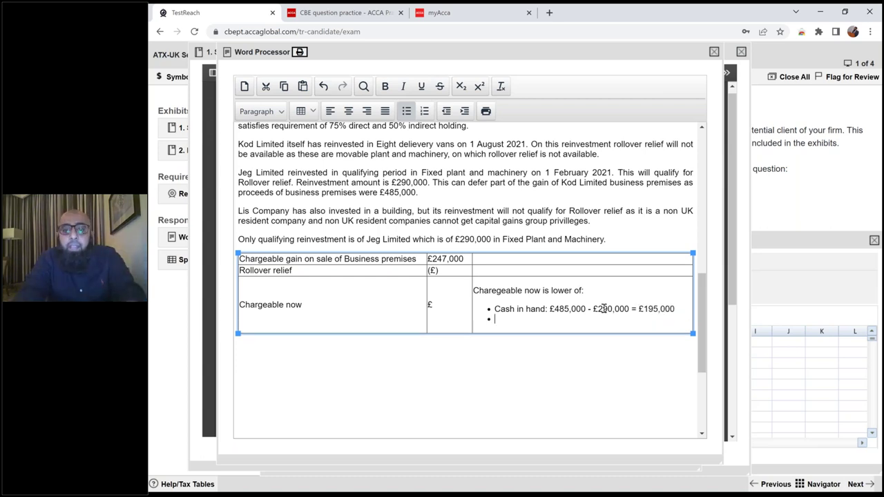
type("Gain")
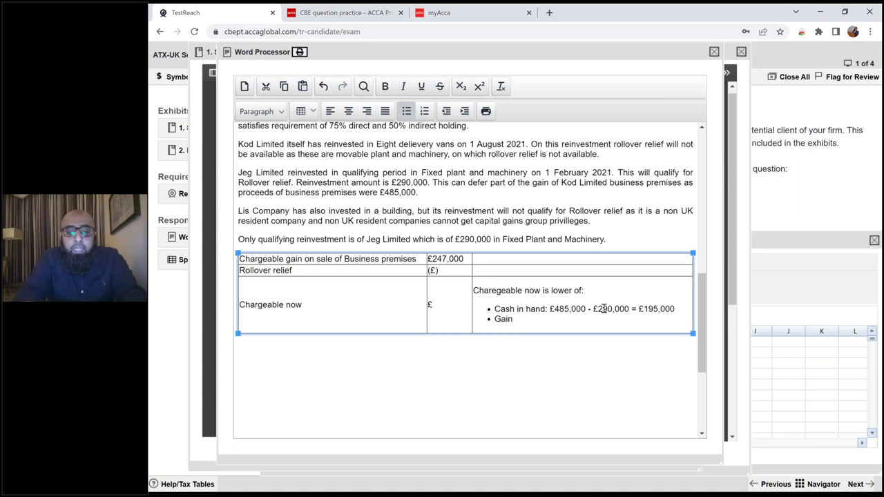
key("BackSpace")
key("BackSpace")
type("= ")
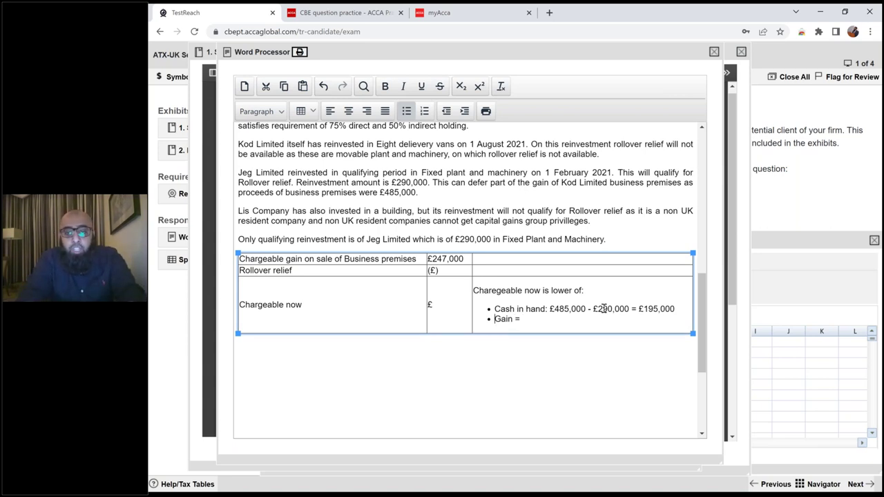
type("Chaege")
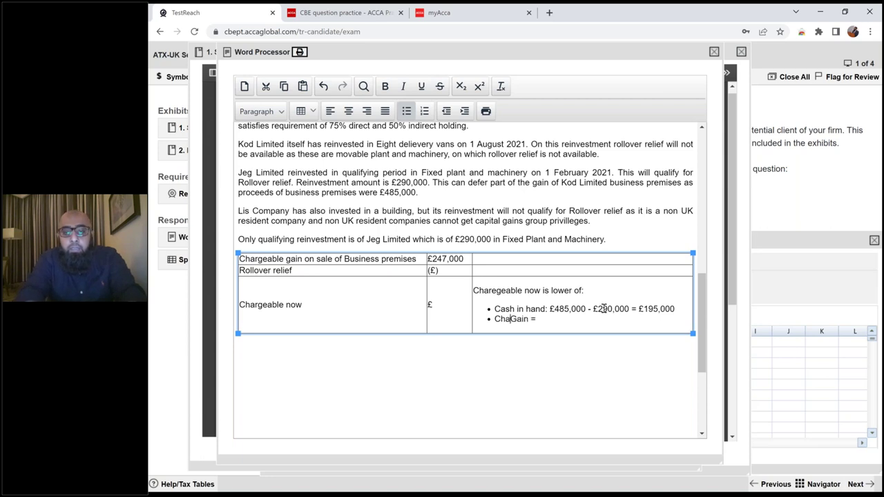
key("BackSpace")
key("BackSpace")
key("BackSpace")
type("rgeable")
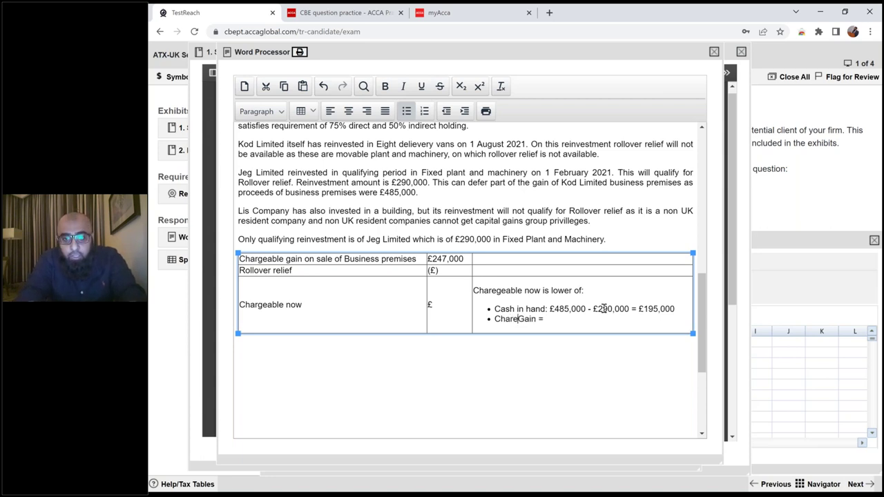
type(" Gain")
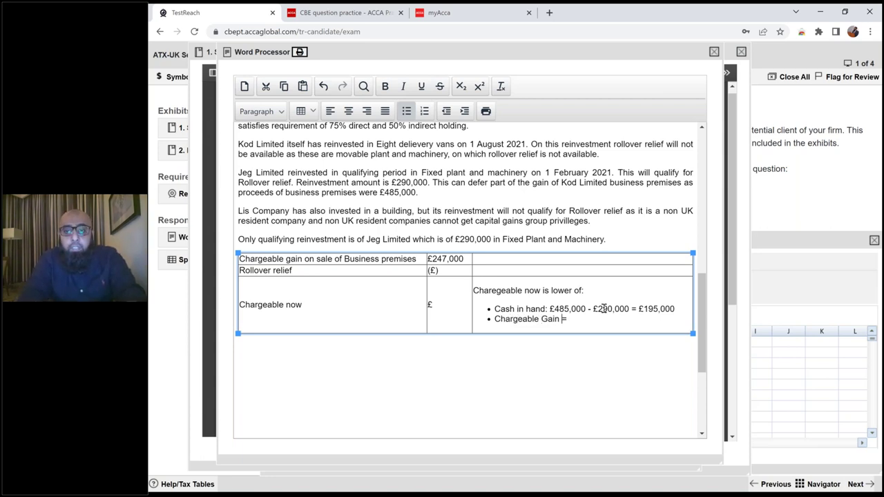
type(" = £247,000")
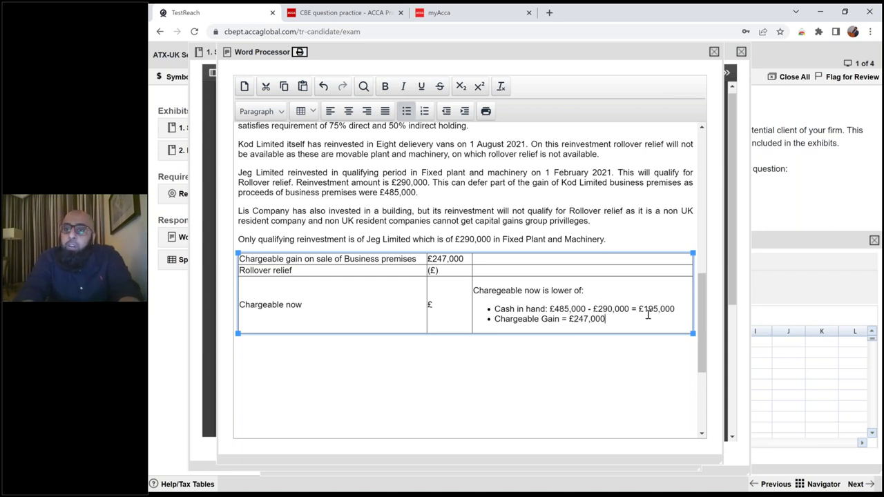
- Enter £195,000 as the chargeable now amount and (£52,000) as the rollover relief, with the note "Balancing Figuer" beside the relief
left_click(449, 304)
type("195,000")
left_click(490, 269)
type("Balancing Fig")
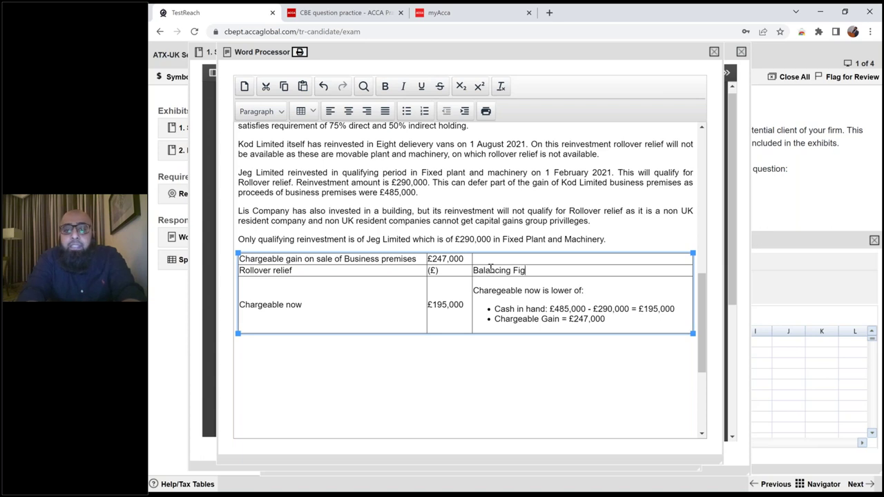
type("uer")
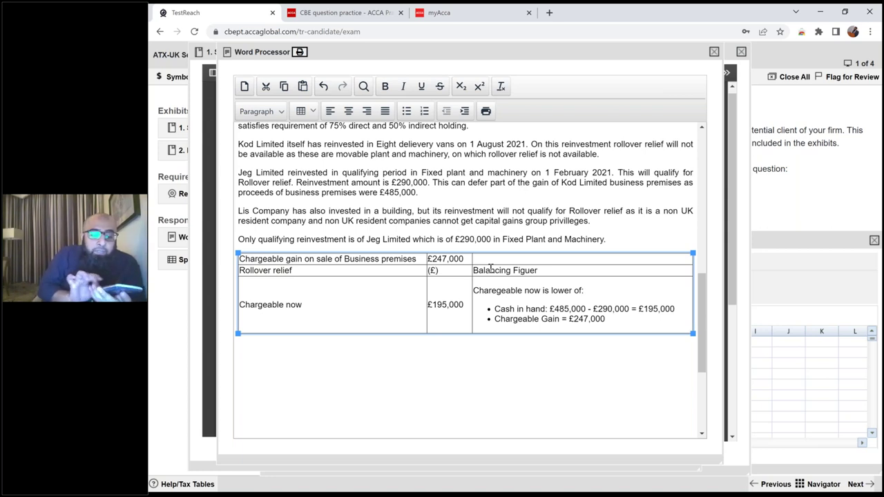
type("52,000")
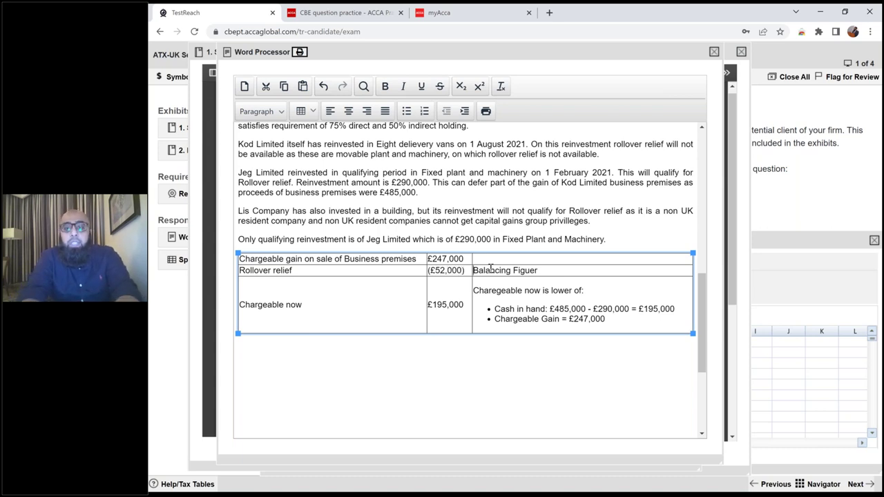
- Make the entire Rollover relief row of the table bold
key("shift+Right")
key("shift+Right")
key("shift+Left")
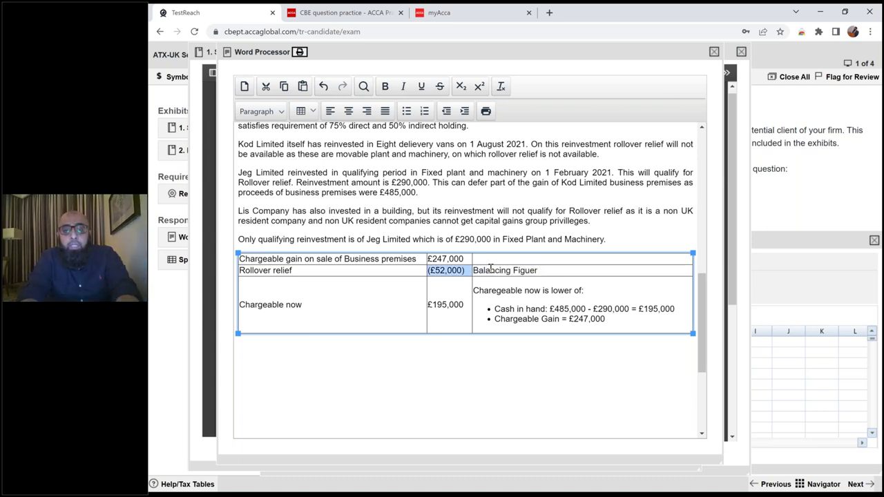
key("Left")
key("shift+Right")
key("shift+Right")
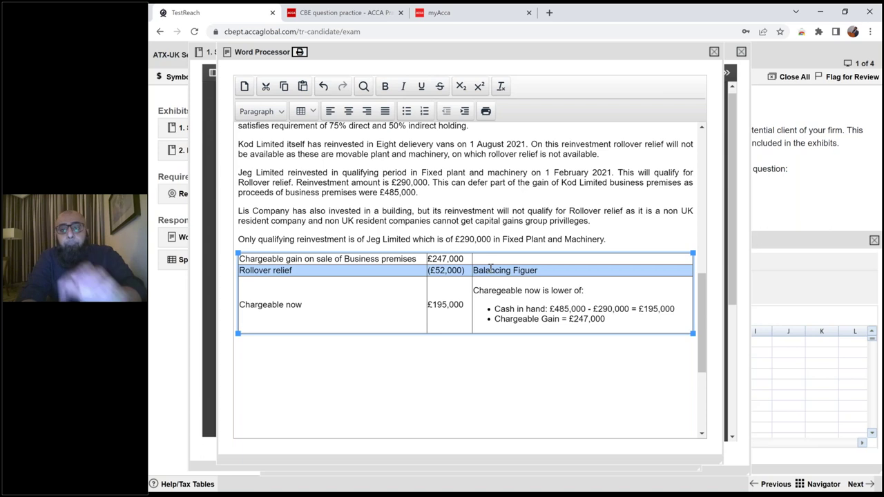
key("ctrl+b")
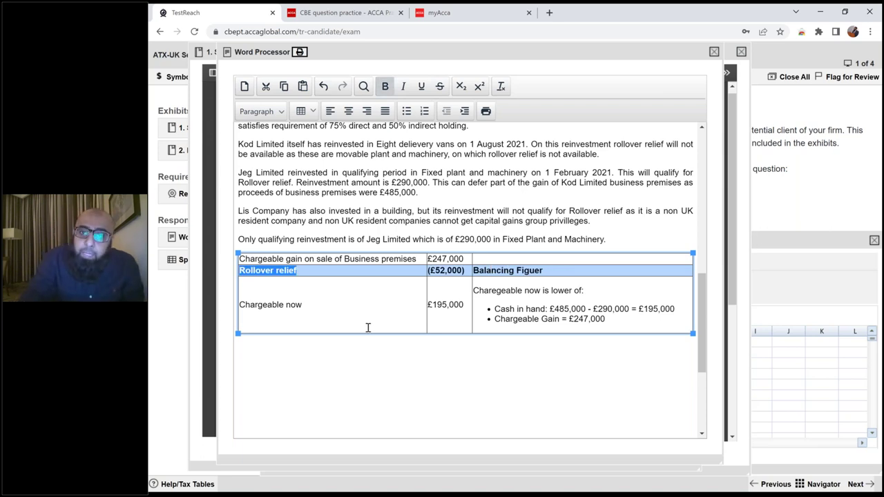
- Below the table, write "This gain is rollover against Fixed Plant and Machinery of Jeg Limited."
left_click(277, 364)
type("This gain i")
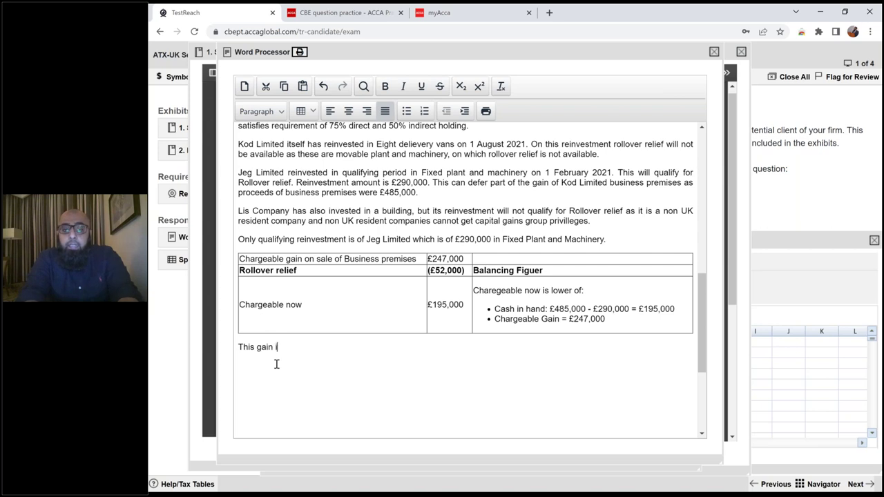
type("s rollover a")
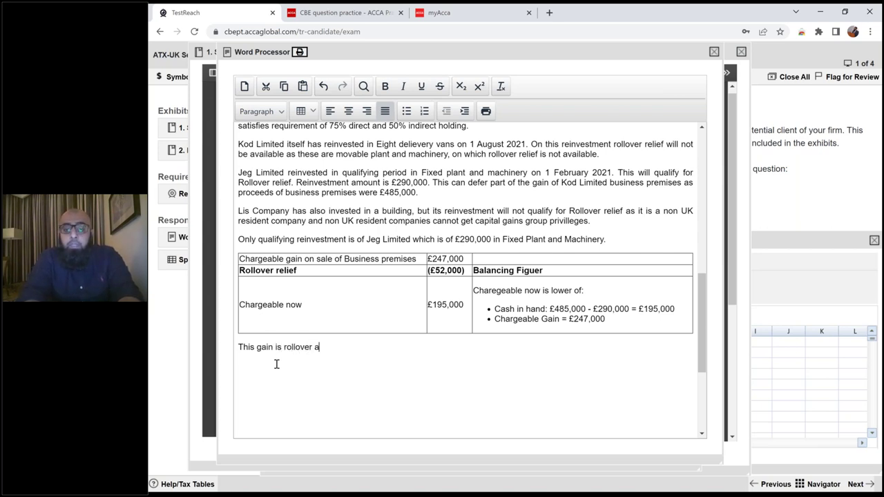
type("gainst Fixed Plant and Machinery of Jeg Limited. As Plant")
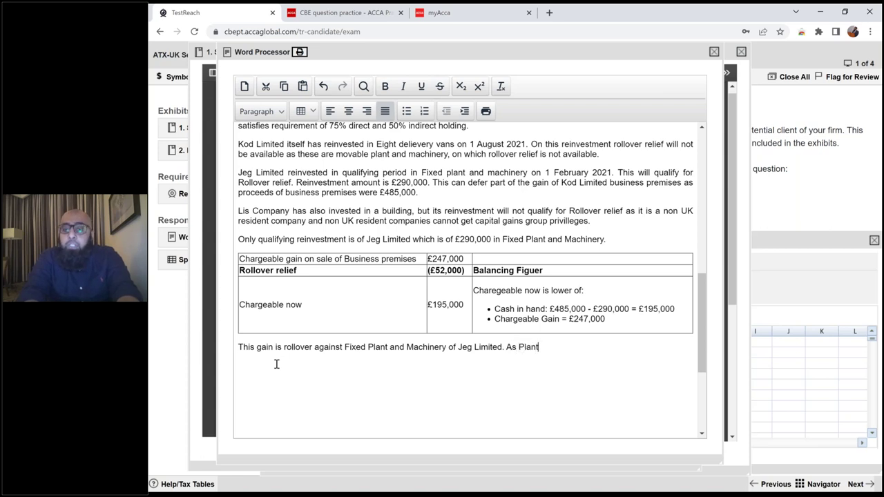
- Continue the paragraph with "As Plant and machinery qualify for capital allowances therefore deferred gain will get chargeable on earlier of:"
type(" and machi")
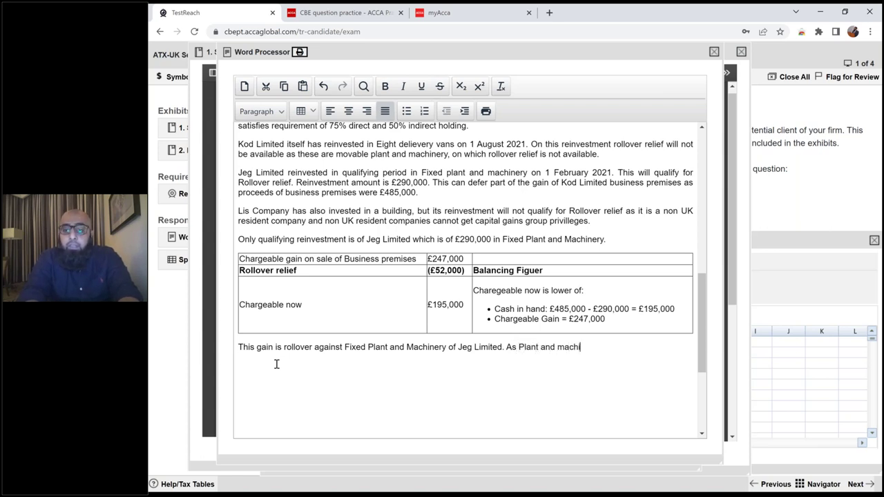
type("nery qualify for ro")
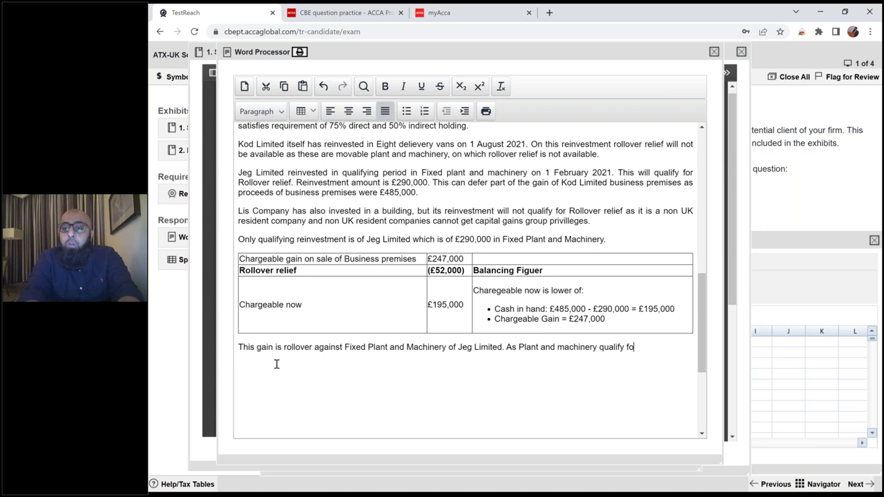
key("BackSpace")
key("BackSpace")
type("capital")
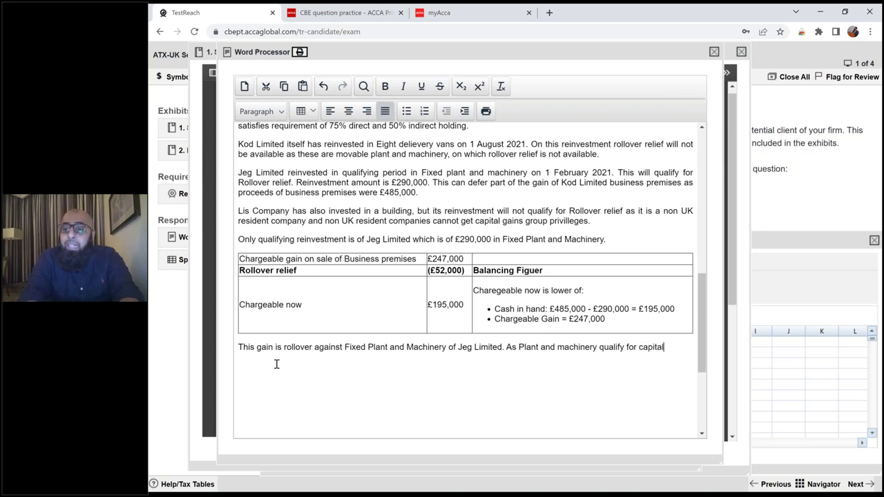
type(" allowances there")
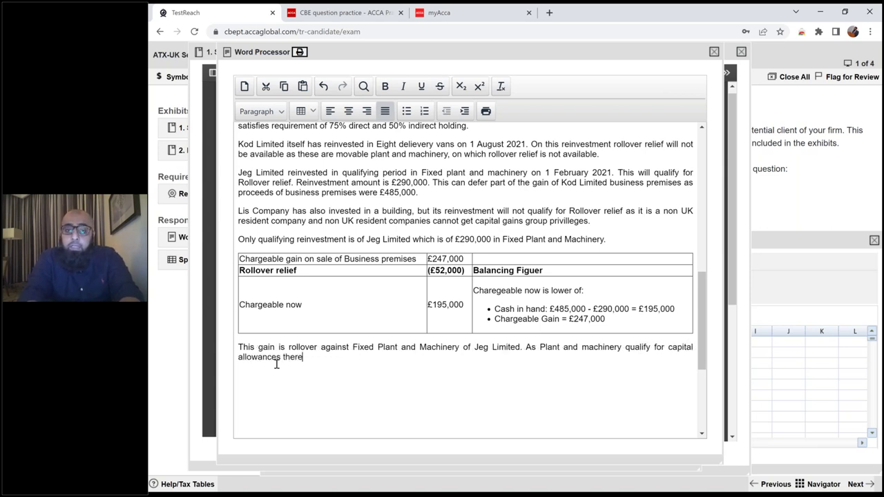
type("fore defe")
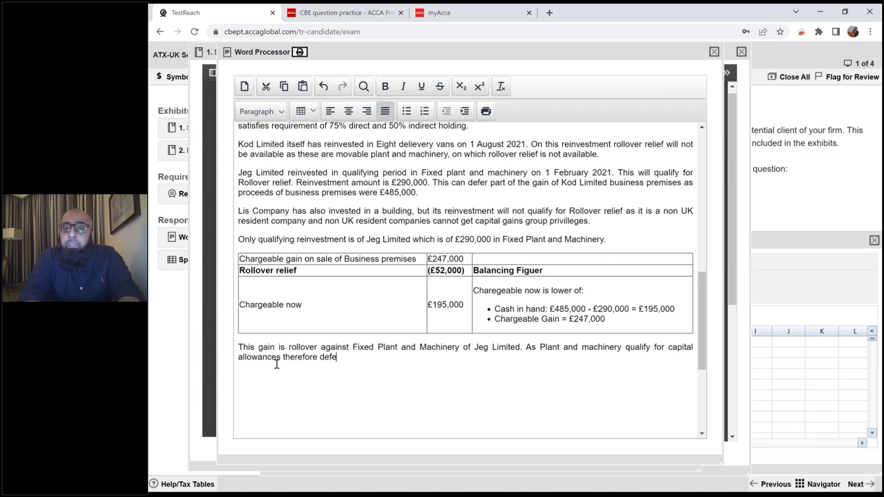
type("rred gain will")
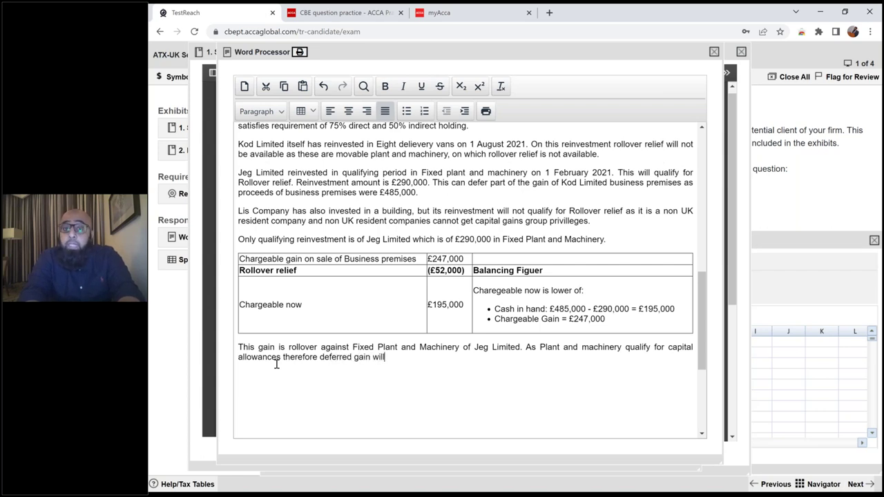
type(" get chargeable")
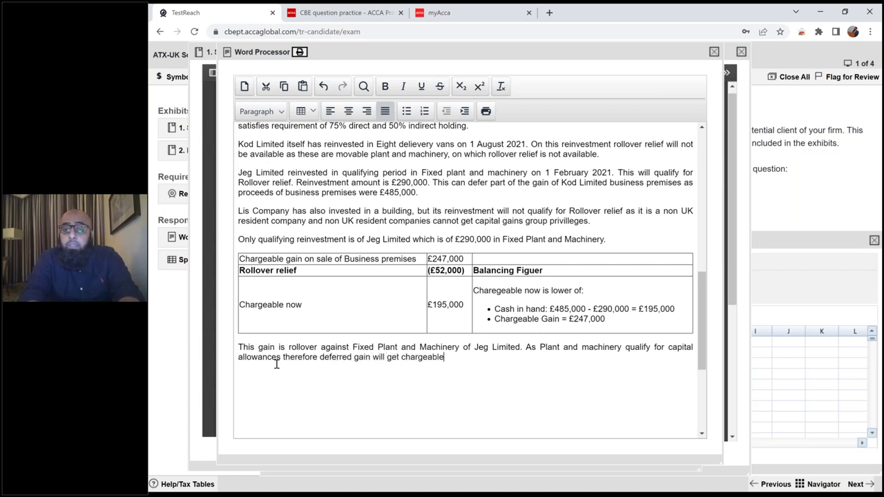
type(" on earlier of:")
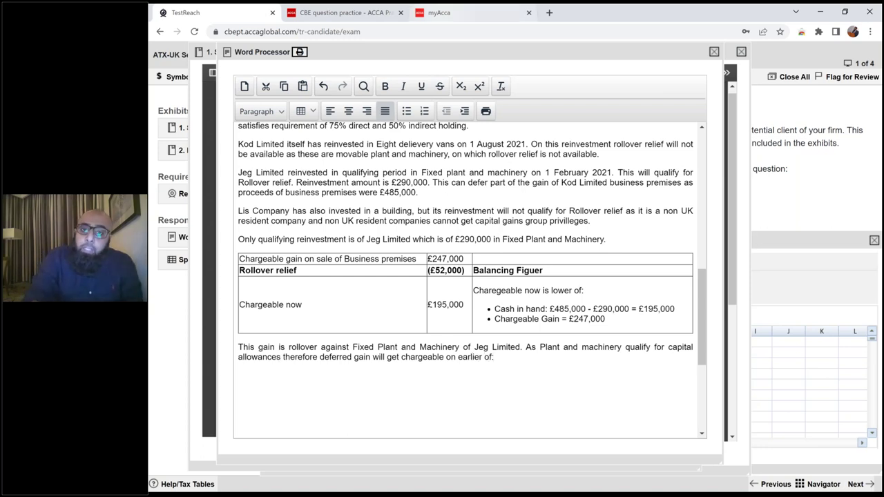
- Start a bulleted list below the paragraph with the items "Disposal of Plant and machinery" and "Ceasation of business use"
left_click(405, 112)
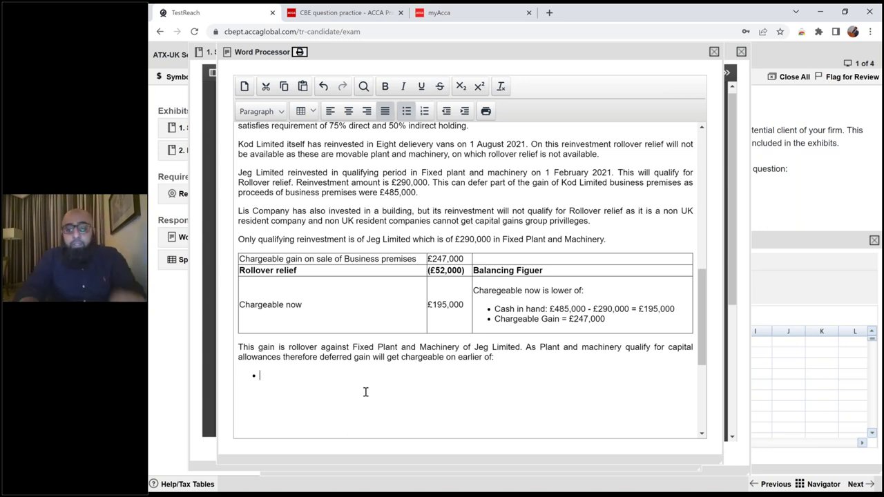
type("Disposal of ")
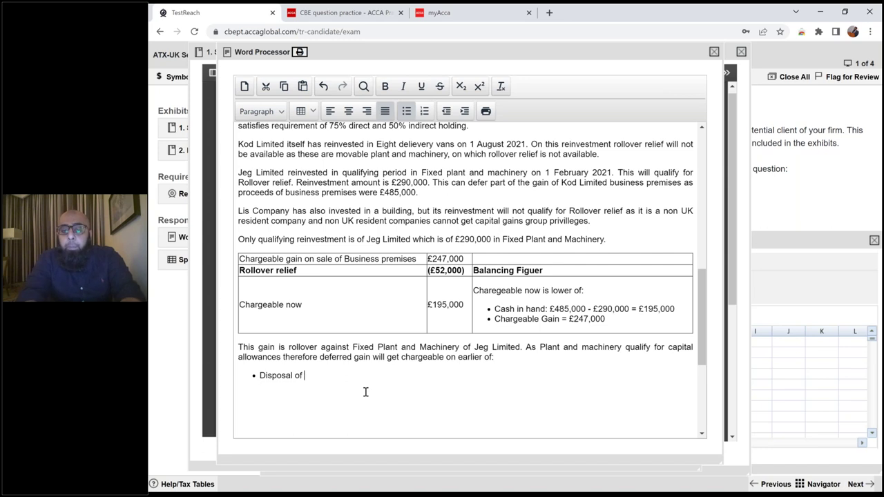
type("Plant an")
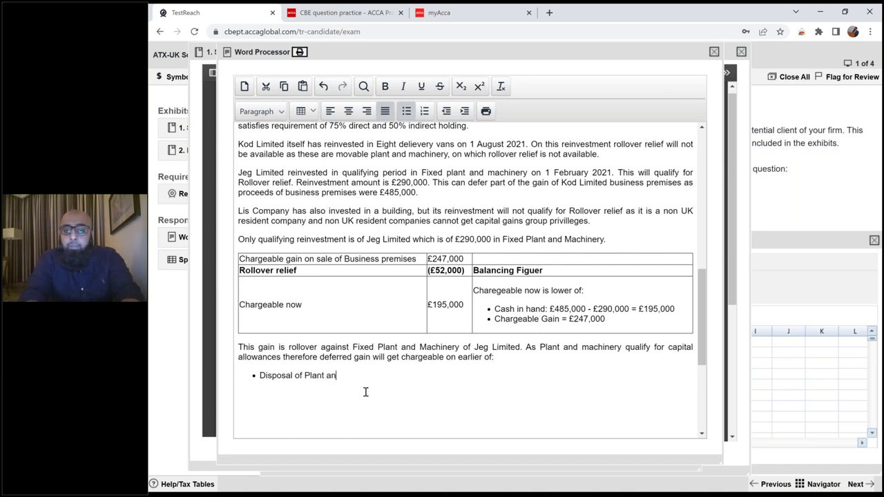
type("d machinery")
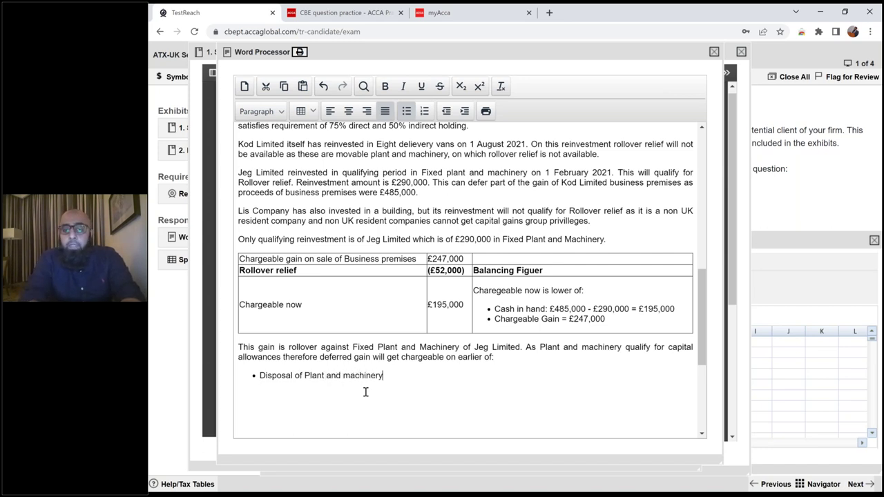
key("Return")
type("Ceasation of ")
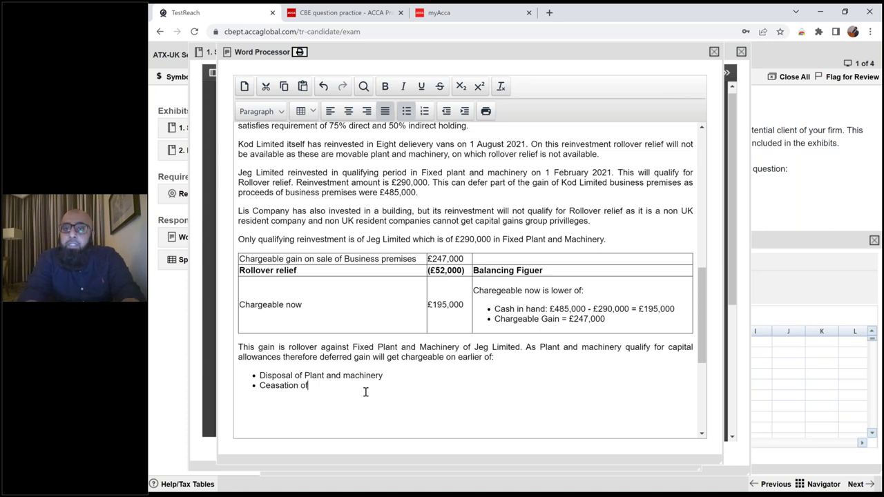
type("business uw")
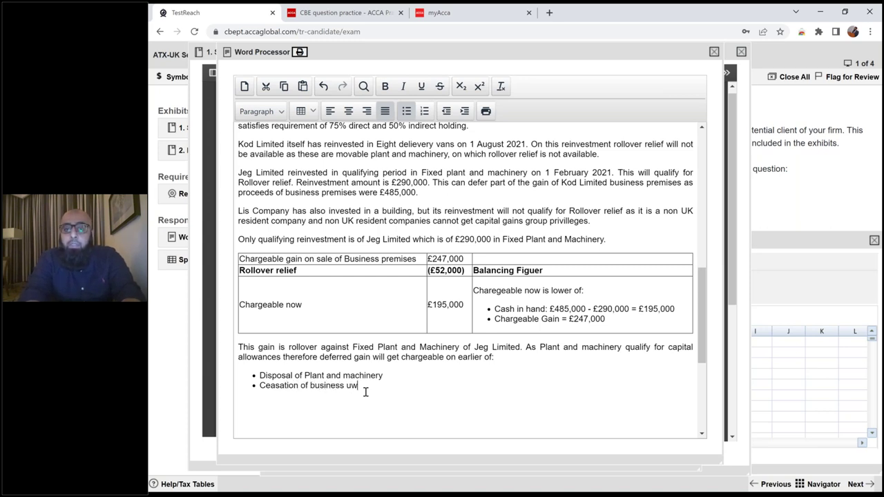
key("BackSpace")
type("se")
- Add a third bullet, "10 years since deferral", to the list of events that make the deferred gain chargeable
key("Return")
type("10 ")
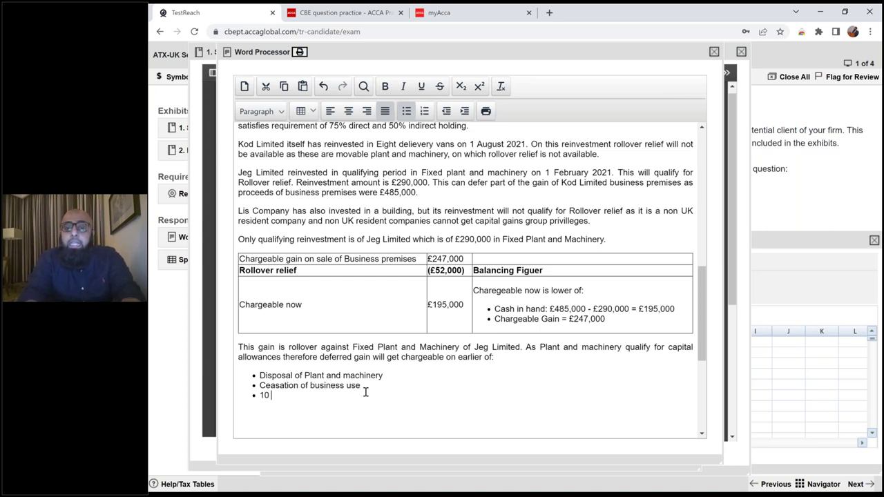
type("years since def")
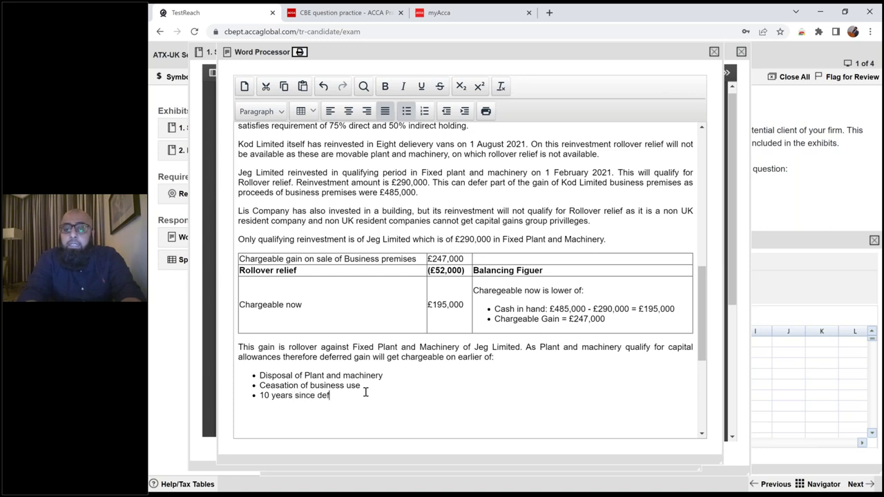
type("erral")
key("Return")
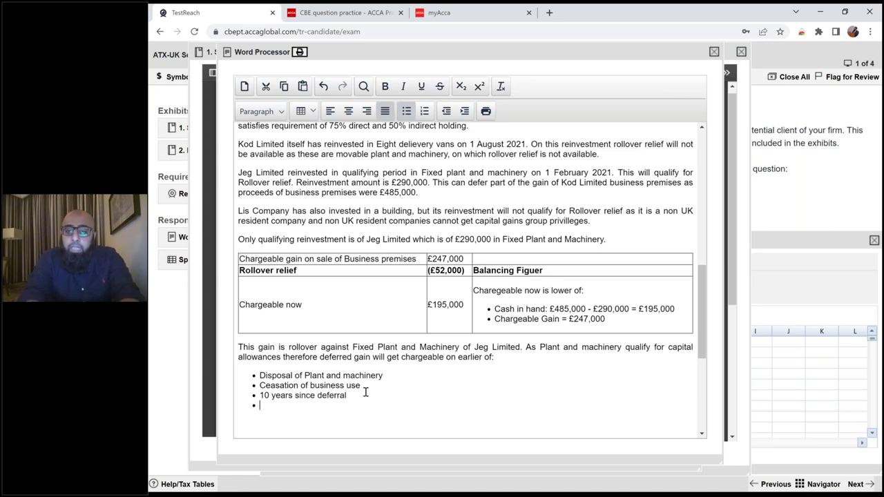
- Below the list, begin a paragraph: "It is possible that if any other qualifying asset is purchased before crystalization of this gain,"
key("Return")
type("It is possible that f")
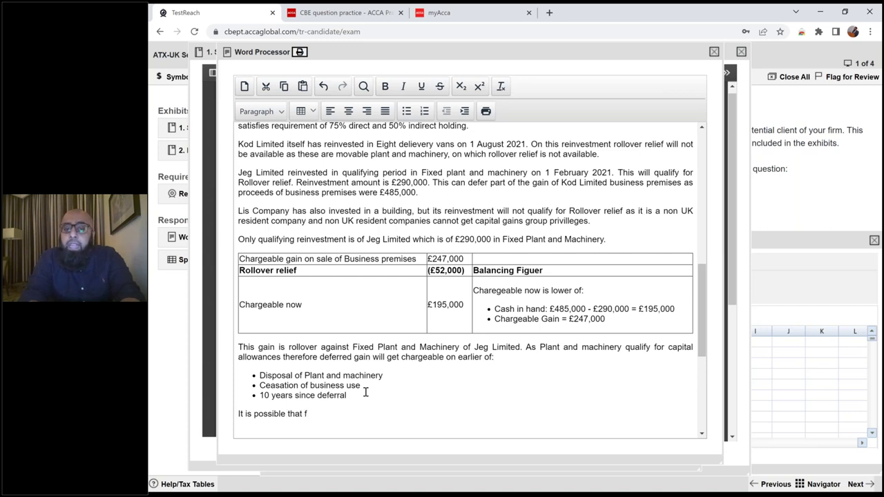
key("BackSpace")
type("if any other")
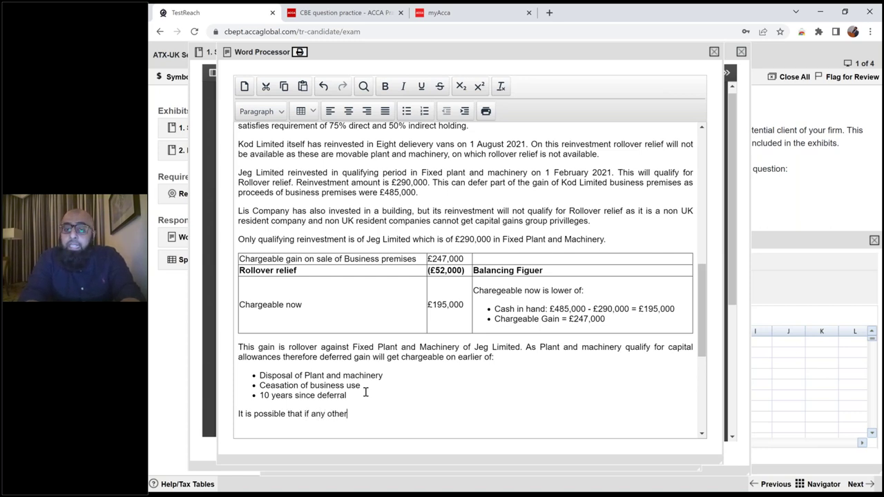
type(" qualifying a")
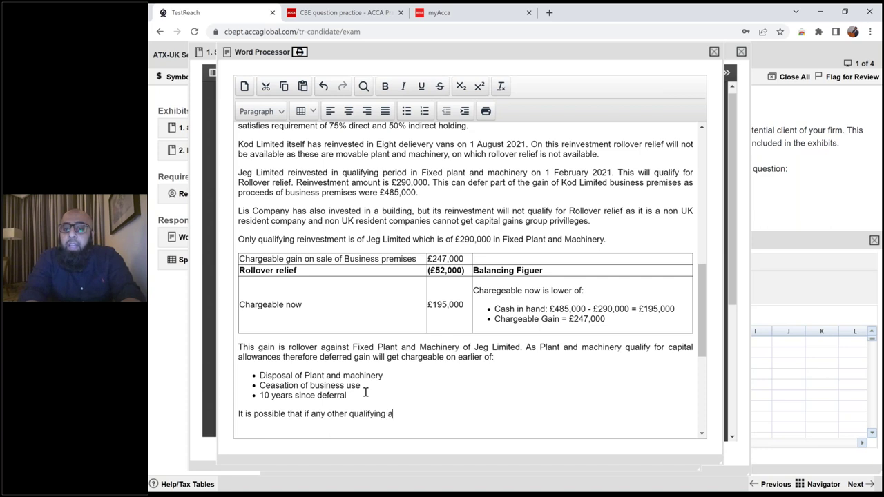
type("sset is purchased before ")
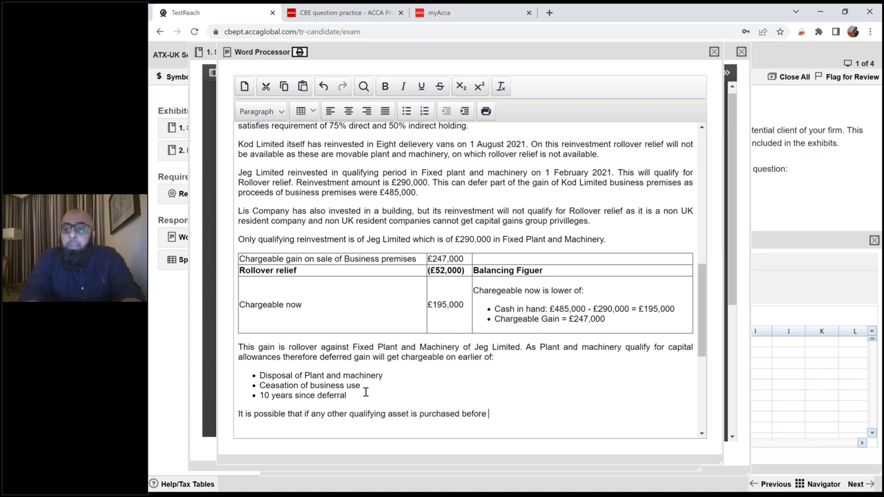
type("crystaliza")
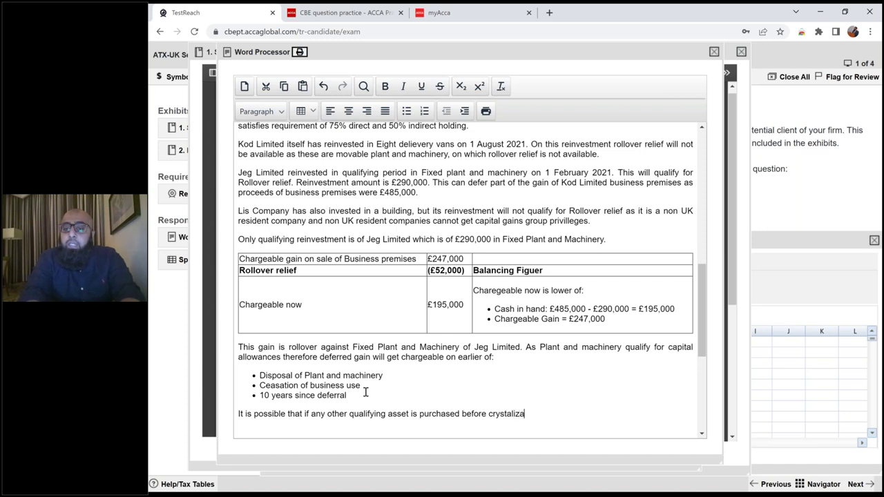
type("tion of this gain, deff")
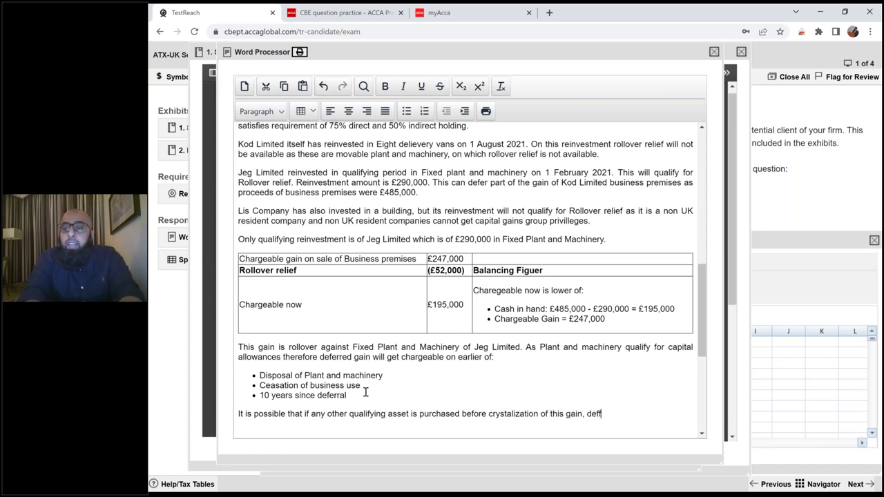
- Complete the sentence with "deferred gain can be transferred against base cost of that asset."
key("BackSpace")
type("er")
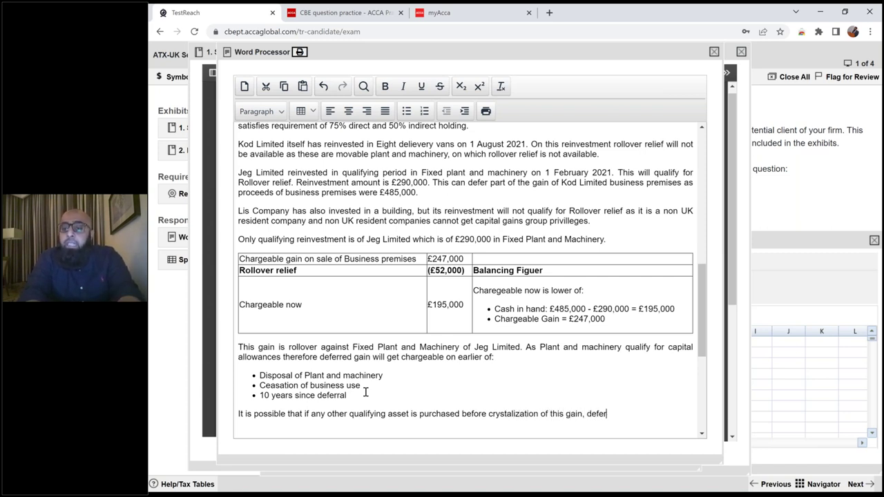
type("red gain c")
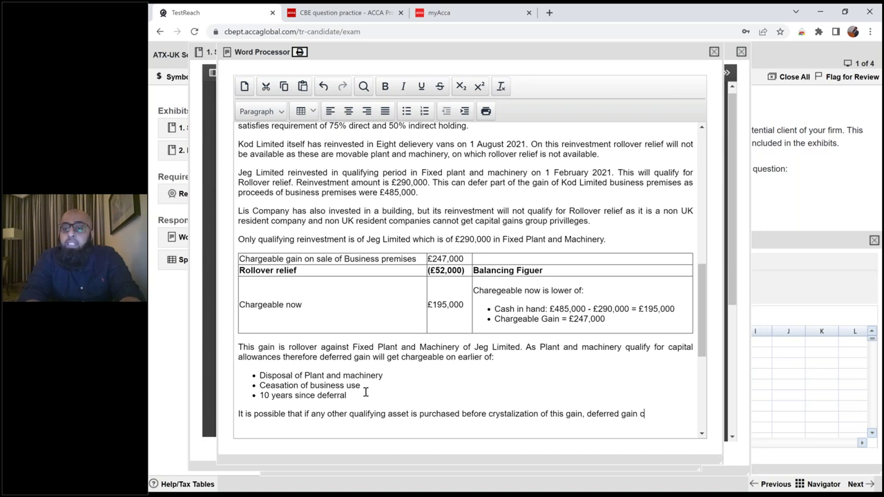
type("an be transf")
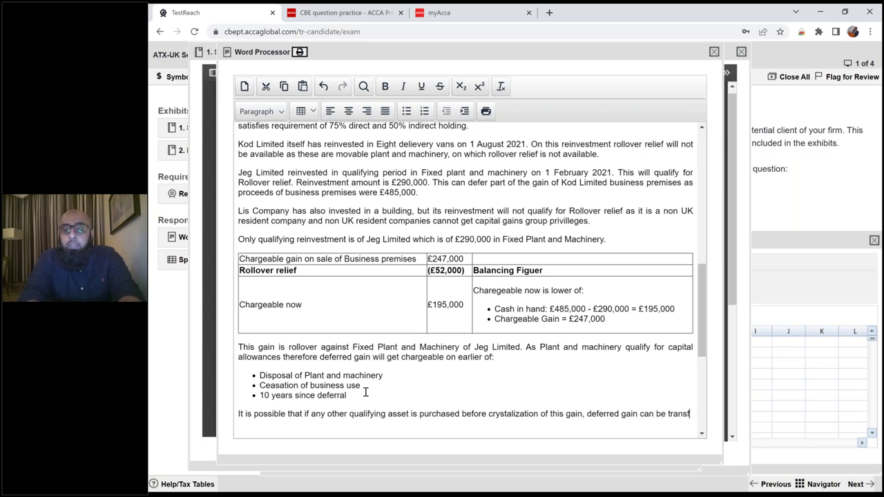
type("erred against base cost of that asset.")
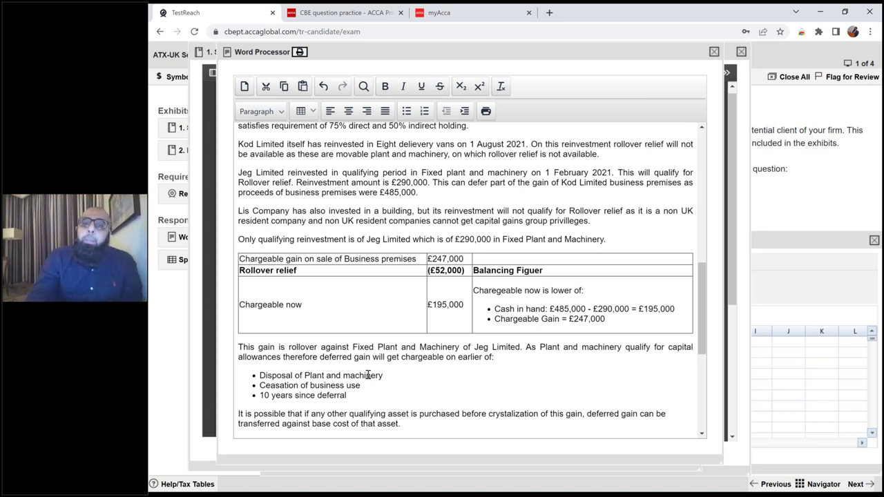
triple_click(369, 376)
triple_click(341, 387)
triple_click(324, 396)
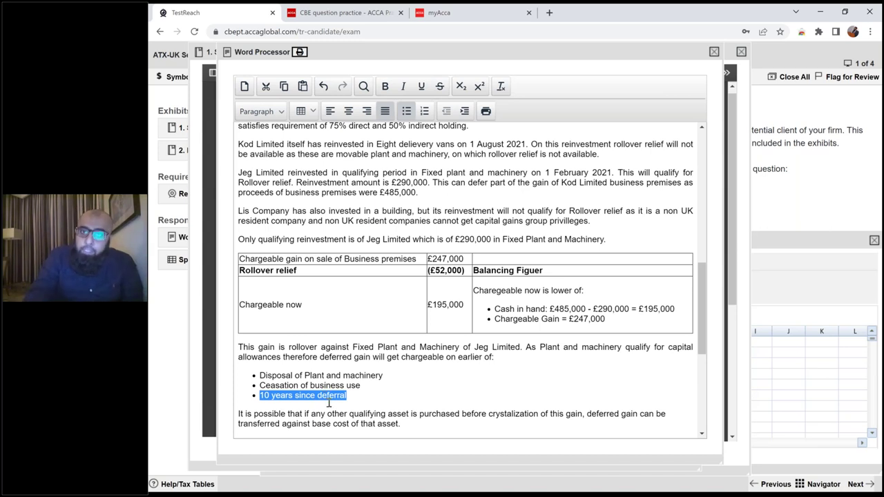
- Justify the closing paragraph that begins "It is possible that if any other qualifying asset"
triple_click(343, 415)
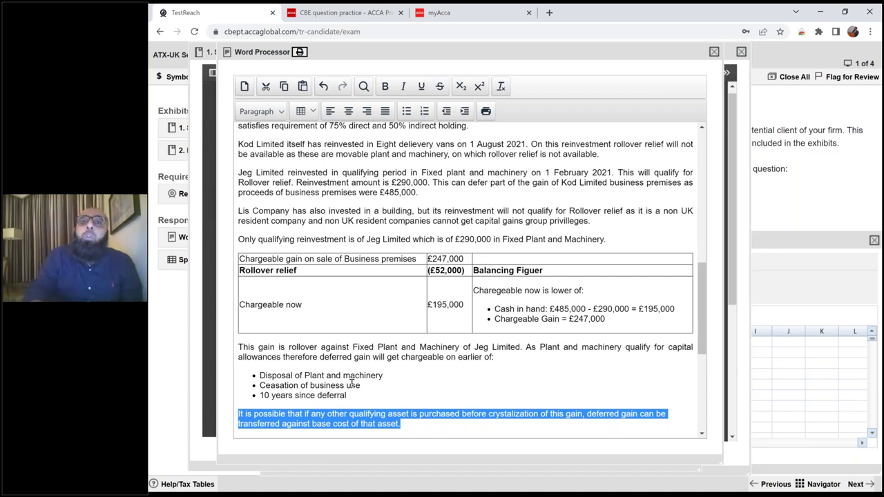
left_click(384, 111)
left_click(427, 426)
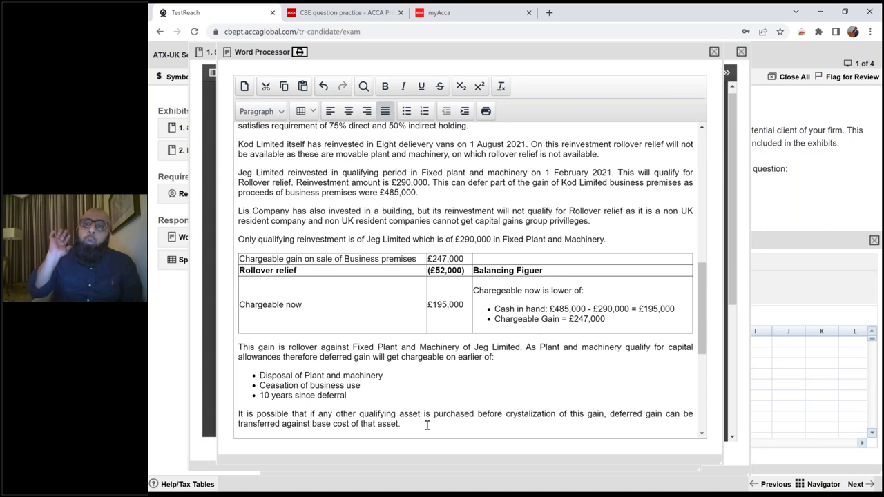
- Correct the note in the Rollover relief row of the table to read "Balancing Figure"
left_click(559, 268)
key("BackSpace")
key("BackSpace")
type("re")
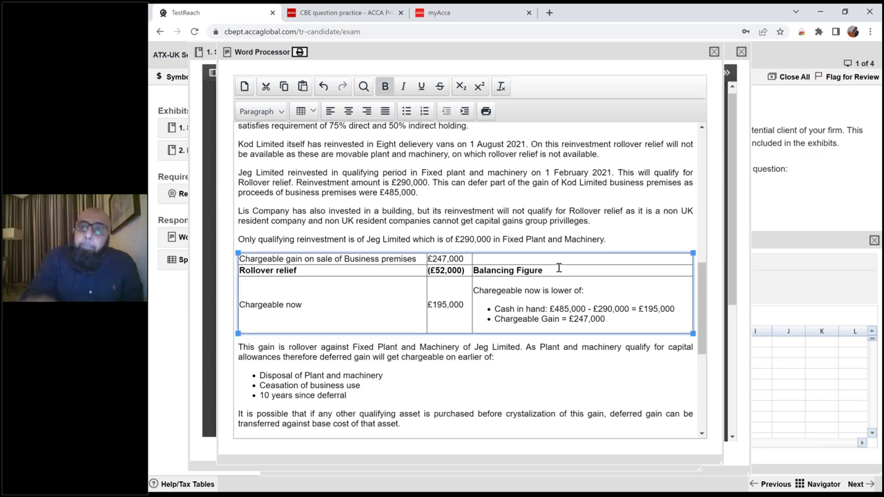
- Review the conditions for the deferred gain becoming chargeable, and check the rollover relief table's amounts against the cash in hand and chargeable gain workings
triple_click(587, 347)
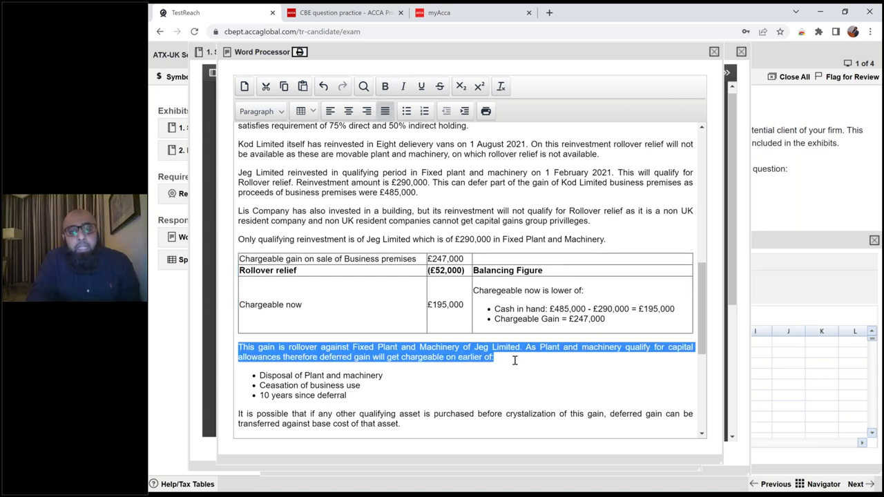
double_click(318, 386)
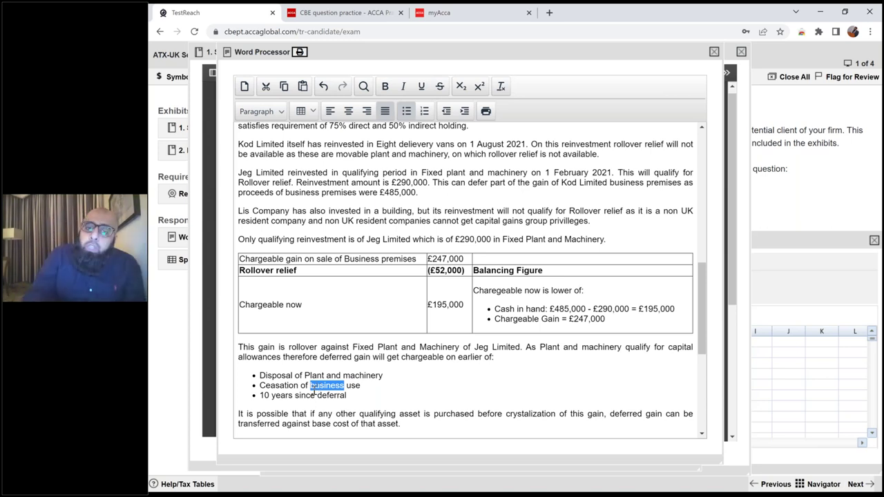
triple_click(304, 396)
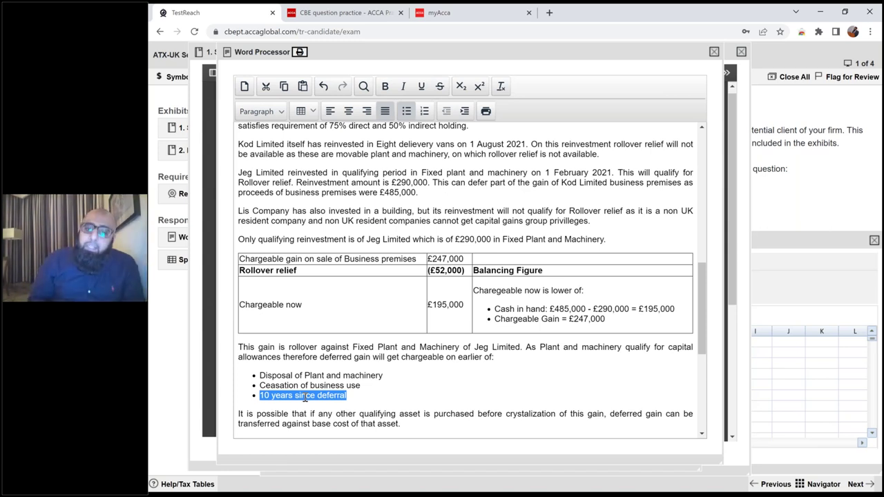
triple_click(337, 411)
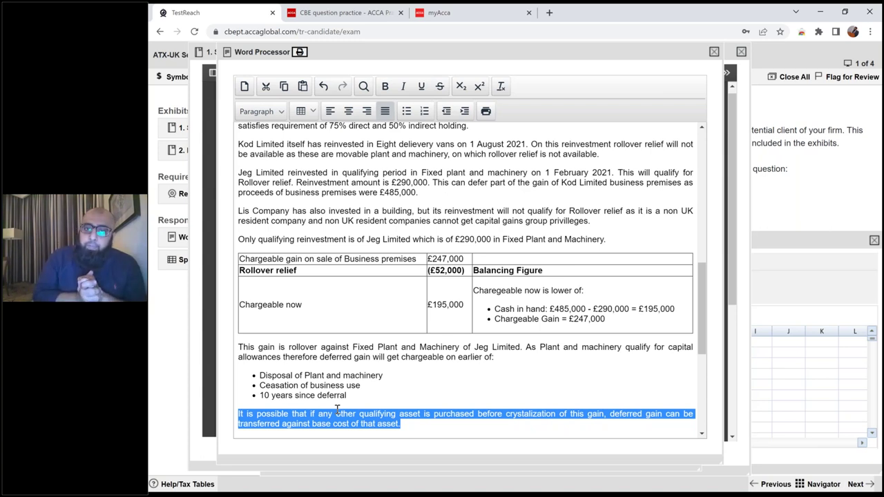
left_click(457, 269)
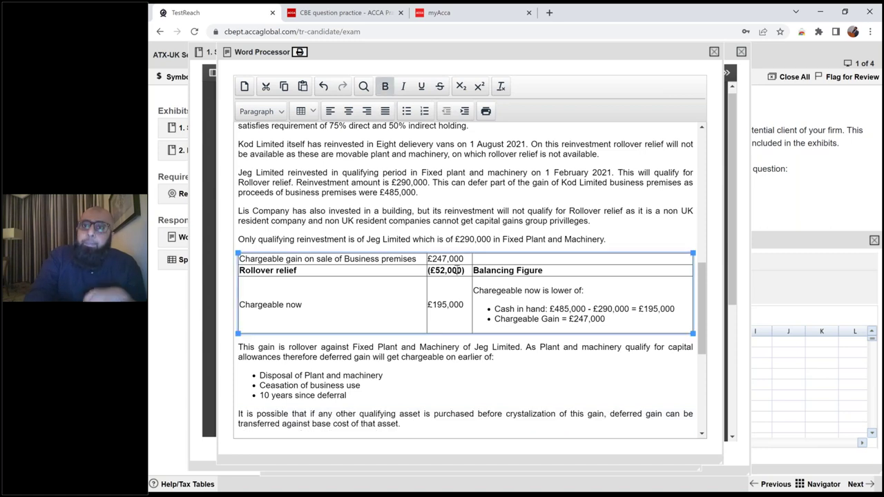
double_click(458, 269)
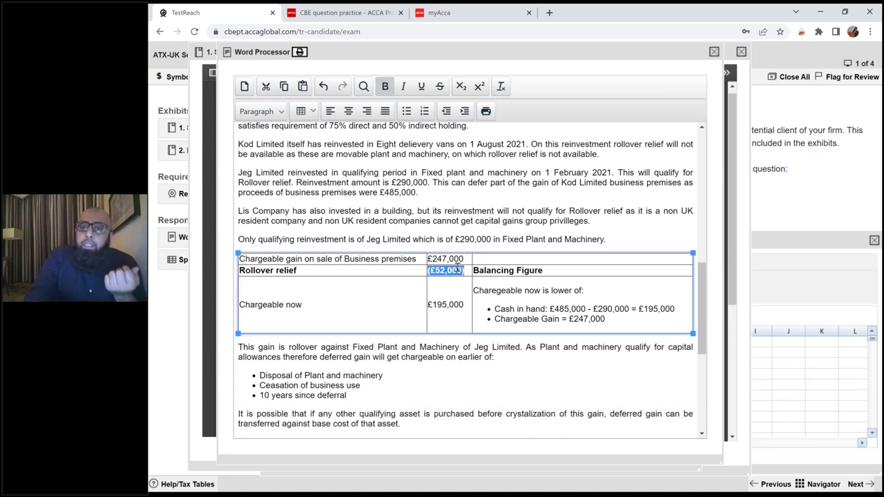
double_click(461, 259)
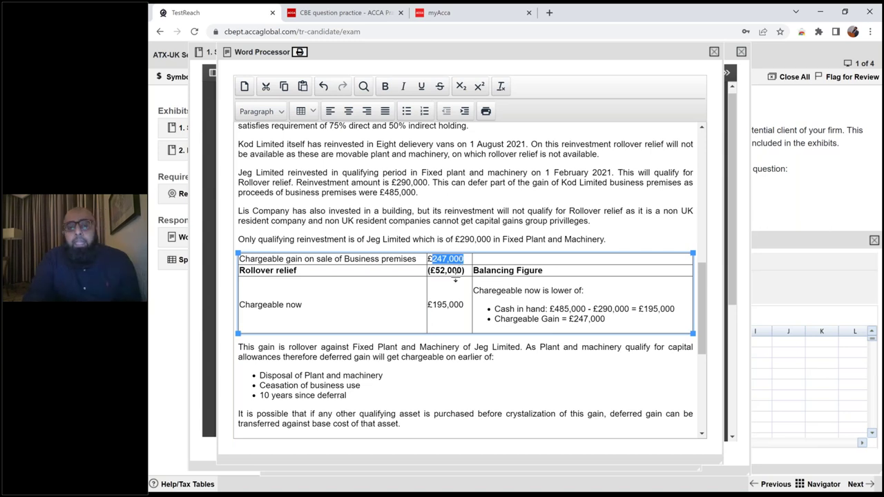
left_click(448, 303)
triple_click(447, 304)
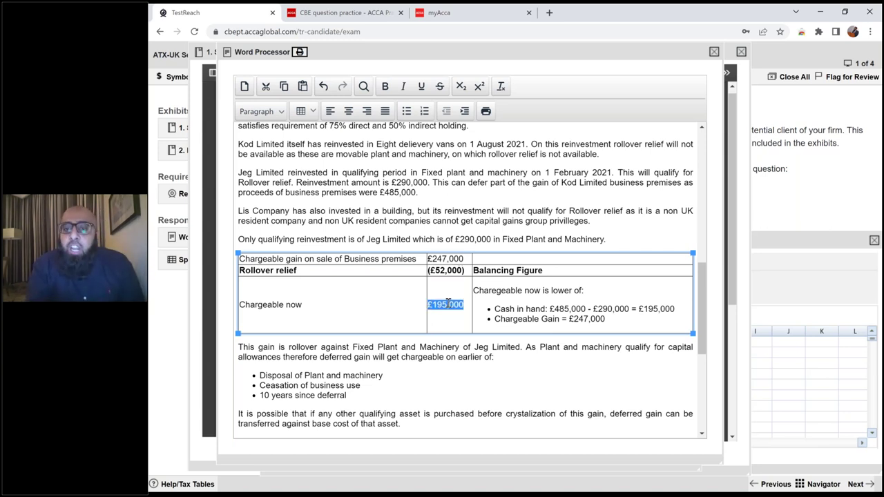
triple_click(504, 310)
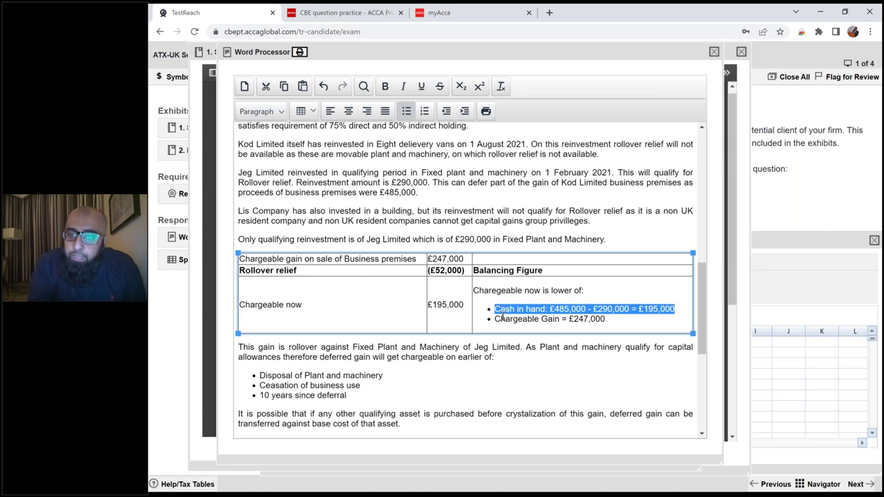
triple_click(502, 319)
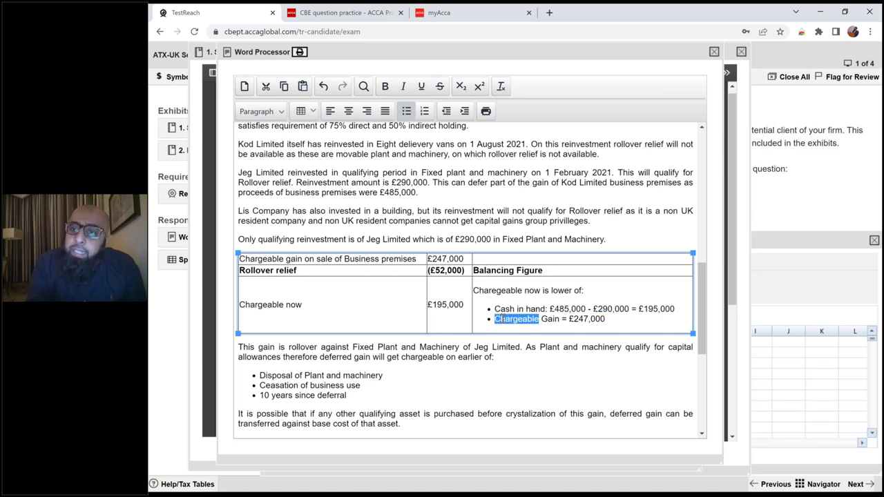
triple_click(455, 306)
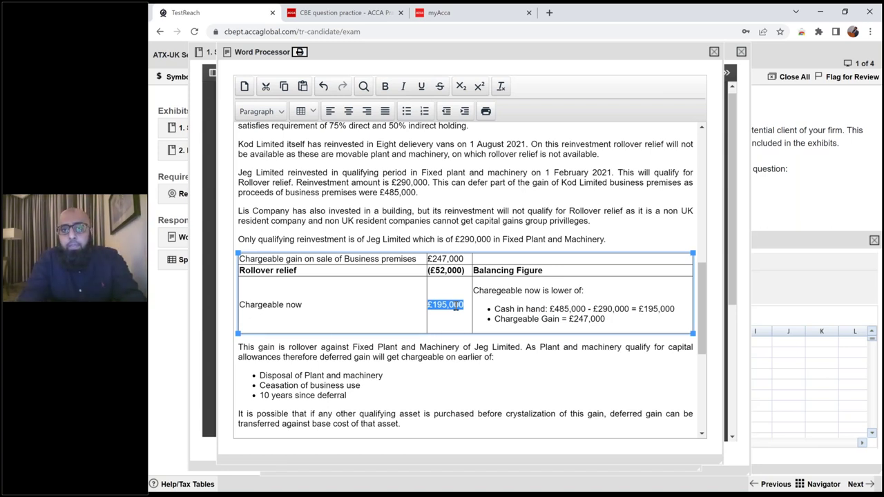
- Verify the rollover relief amount by calculating 247000 - 195000 in Calculator, and close it when done
key("super")
type("calcl")
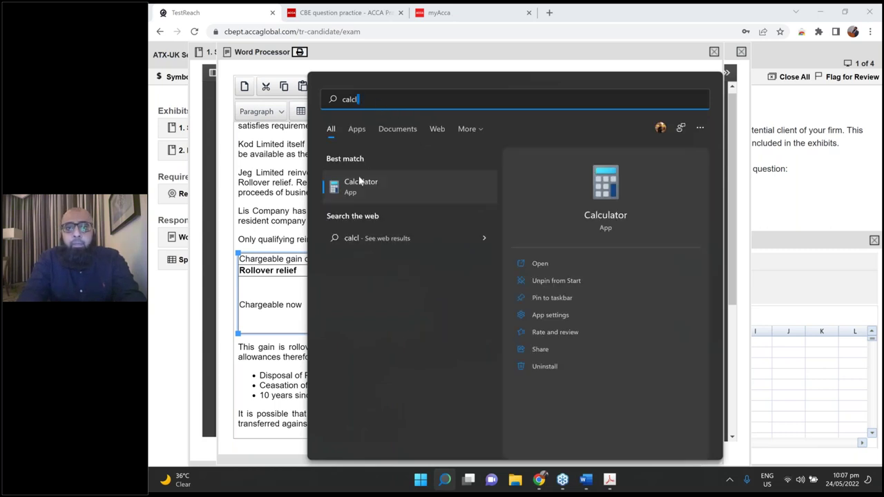
left_click(358, 181)
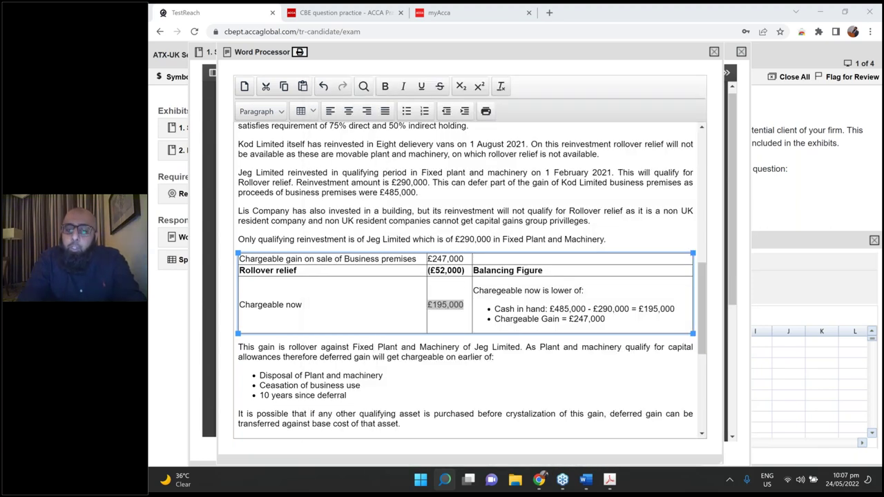
type("24700")
type("0 ")
type("- 195,000")
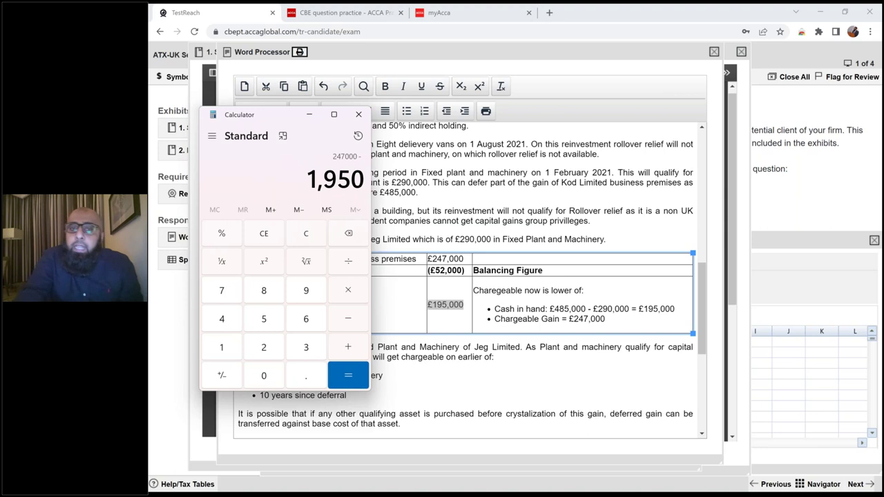
key("Return")
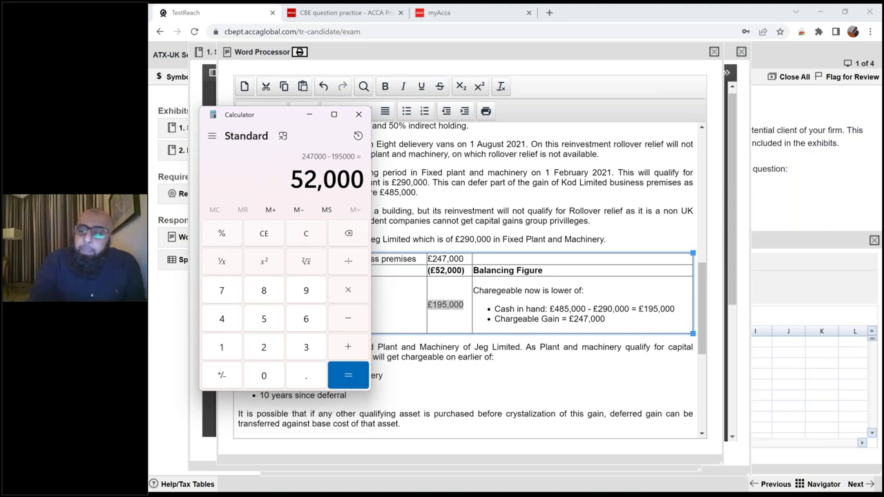
left_click(359, 116)
- Examine the table's "lower of" working, comparing the cash in hand with the chargeable gain, and the 10-year deferral condition below it
triple_click(508, 291)
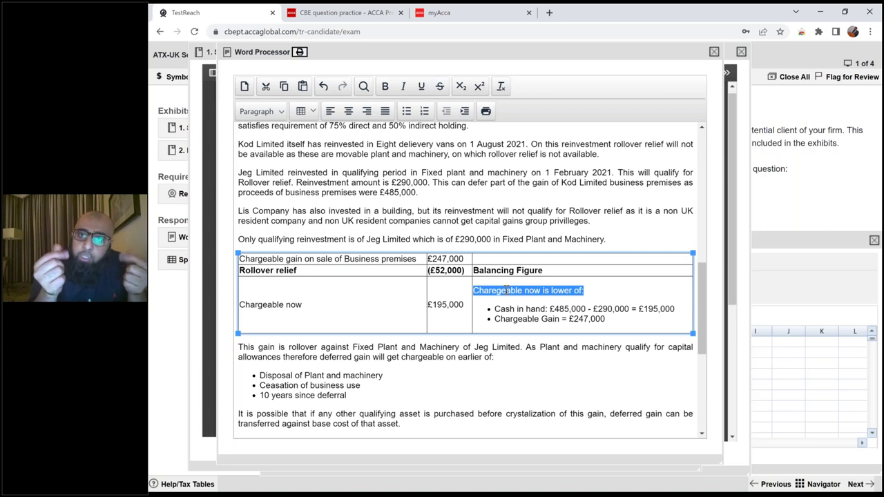
double_click(563, 309)
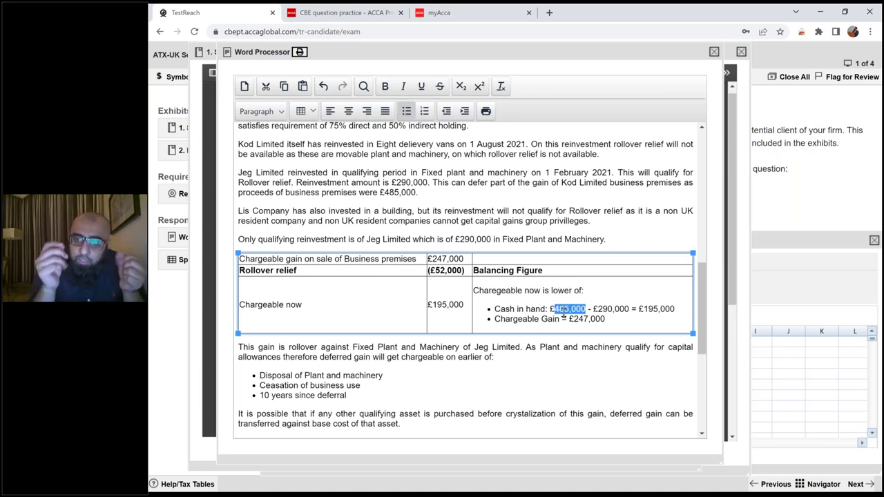
double_click(612, 310)
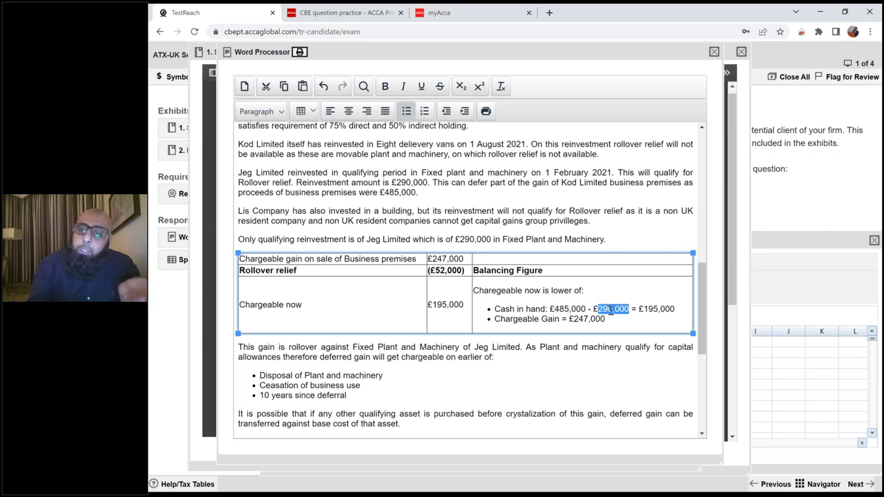
left_click(653, 311)
triple_click(654, 310)
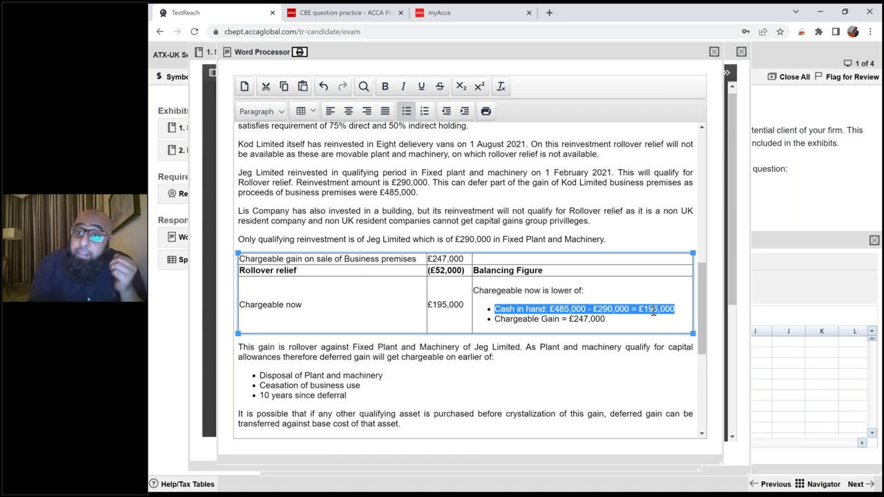
double_click(596, 319)
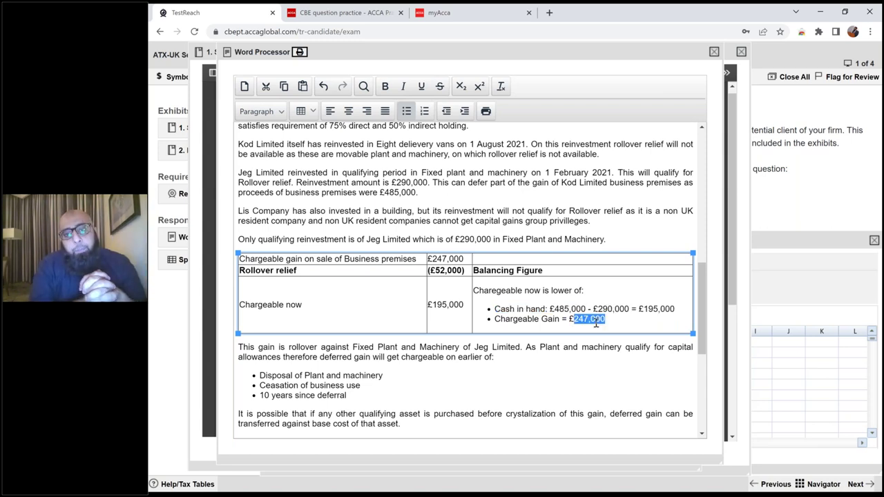
double_click(454, 305)
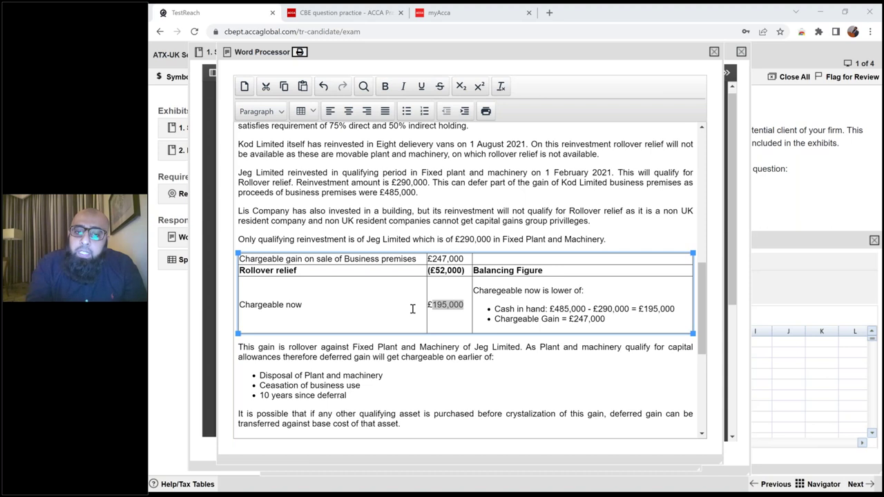
triple_click(319, 392)
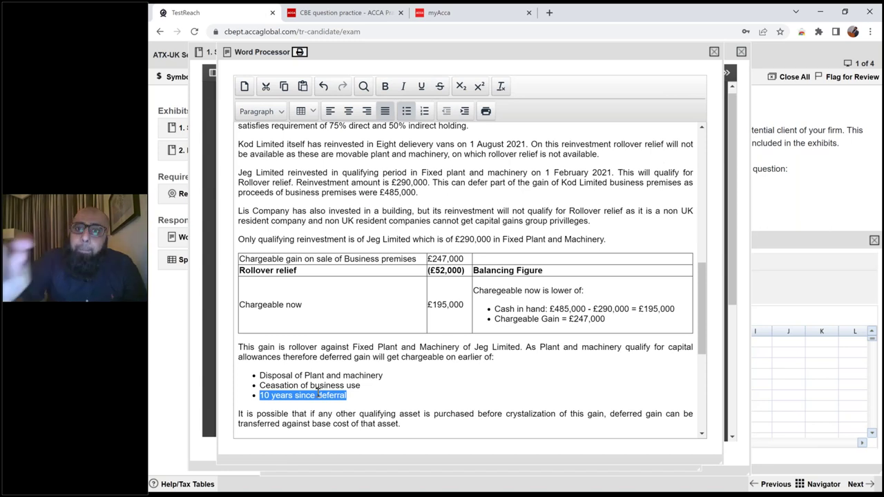
key("alt+Tab")
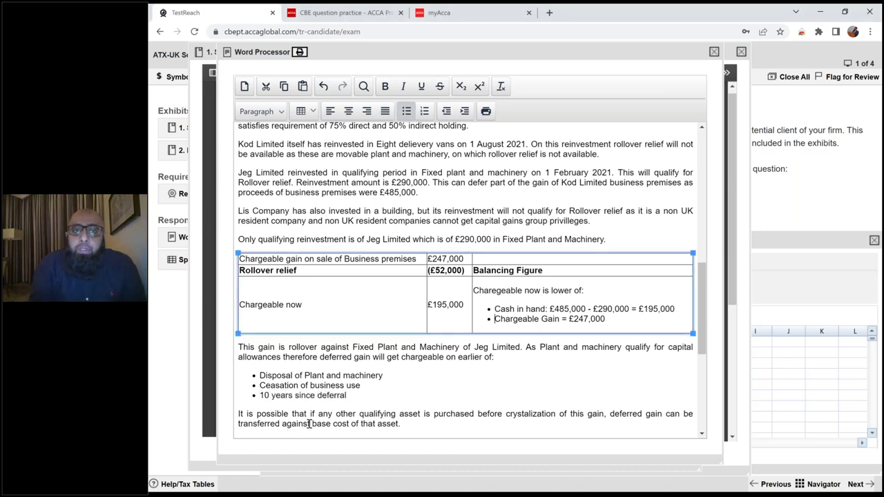
- Review the memorandum header at the start of the answer, highlighting the lines from "Memorandum" through the subject
scroll(309, 424, "up", 3)
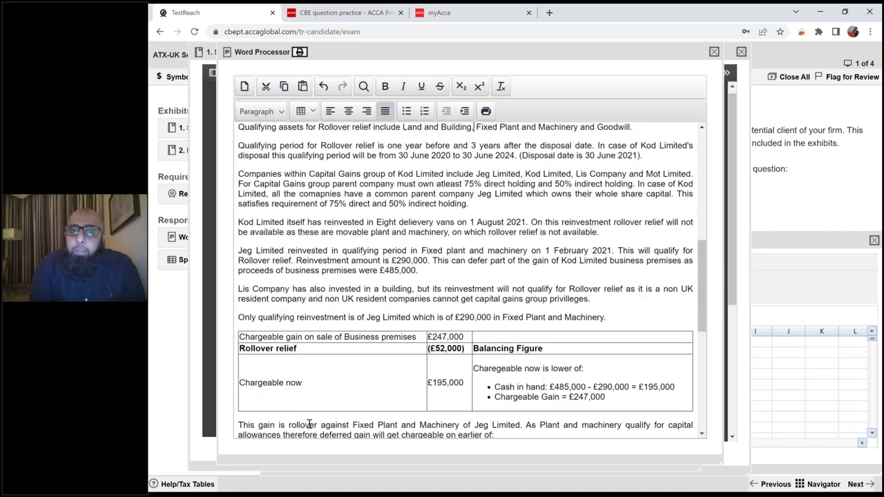
scroll(309, 423, "up", 2)
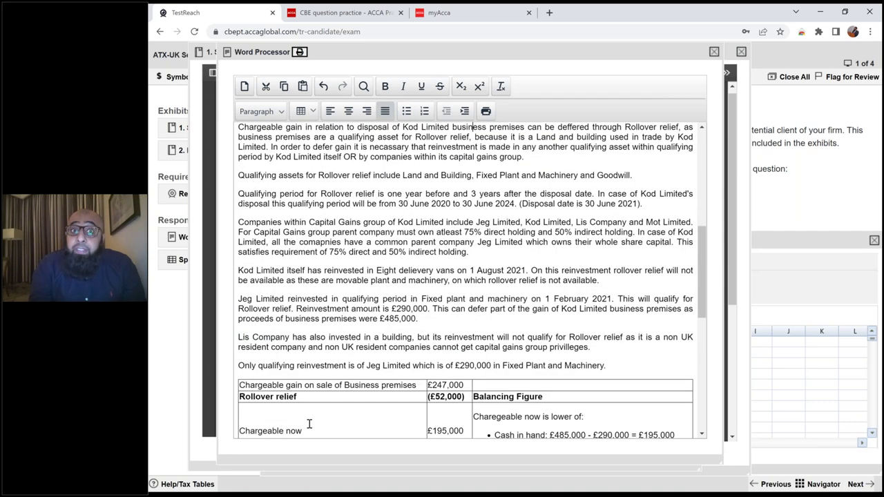
scroll(309, 423, "up", 2)
scroll(308, 423, "up", 10)
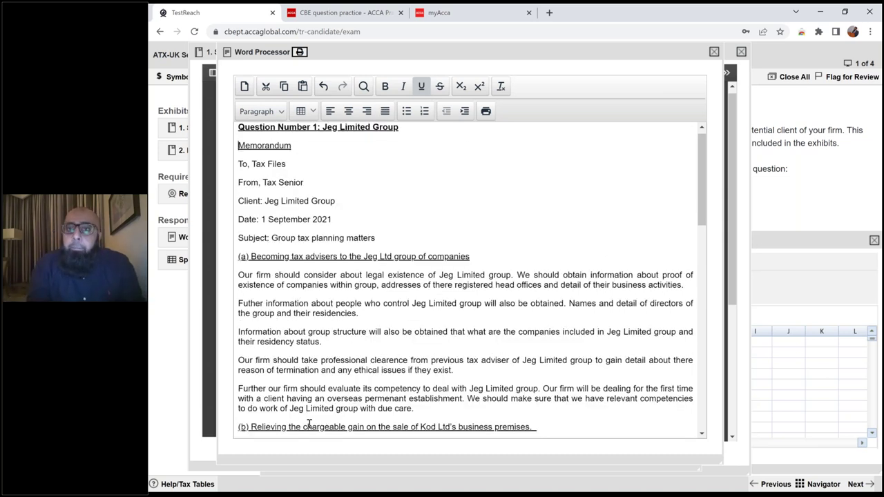
key("shift+Down")
key("shift+Down")
key("shift+Down")
key("shift+Down")
key("shift+Down")
key("shift+Down")
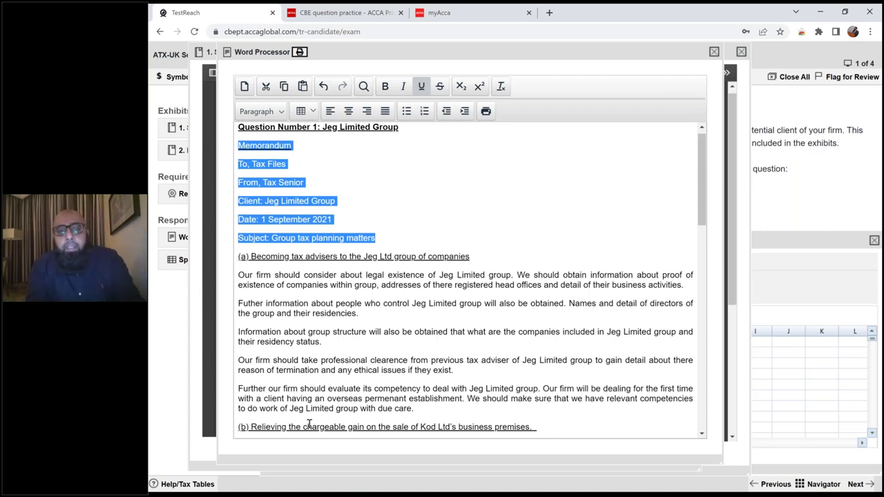
- Review part (a) on becoming tax advisers to the Jeg Ltd group, highlighting its heading and all its paragraphs
key("Down")
key("ctrl+shift+Down")
key("ctrl+shift+Down")
key("ctrl+shift+Down")
key("ctrl+shift+Down")
key("ctrl+shift+Down")
key("ctrl+shift+Down")
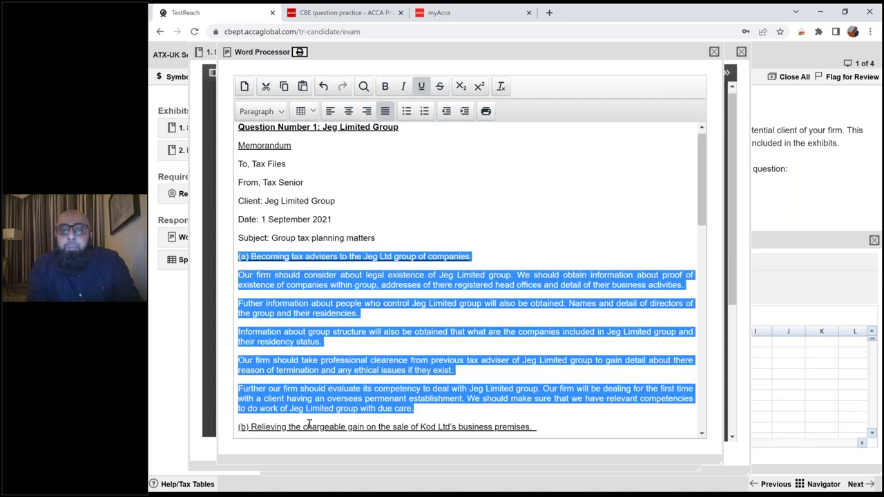
scroll(309, 424, "down", 1)
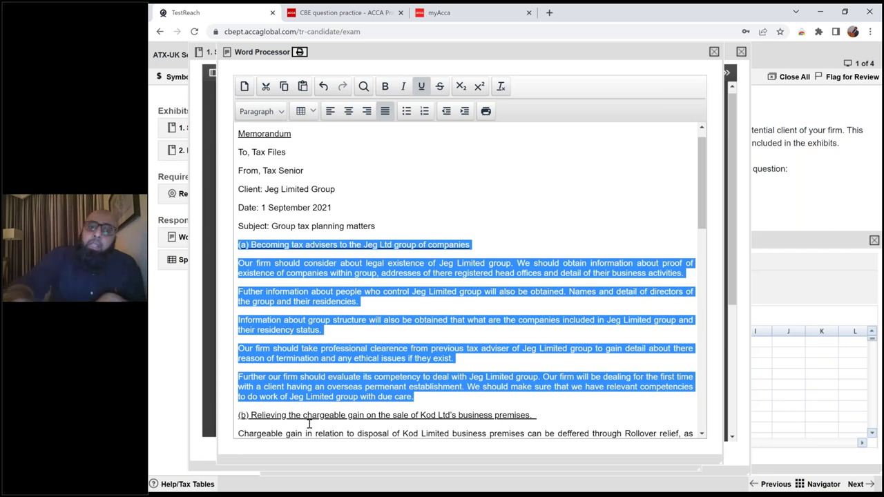
scroll(309, 424, "down", 1)
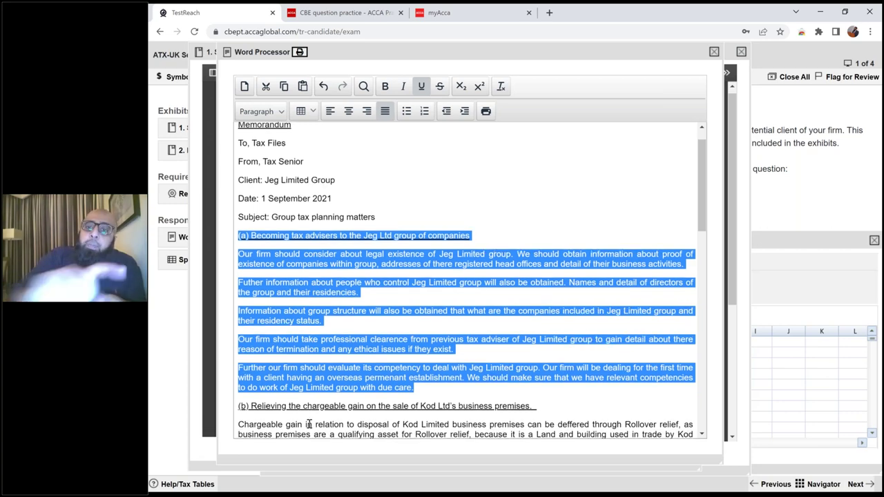
scroll(309, 424, "down", 2)
scroll(309, 424, "down", 1)
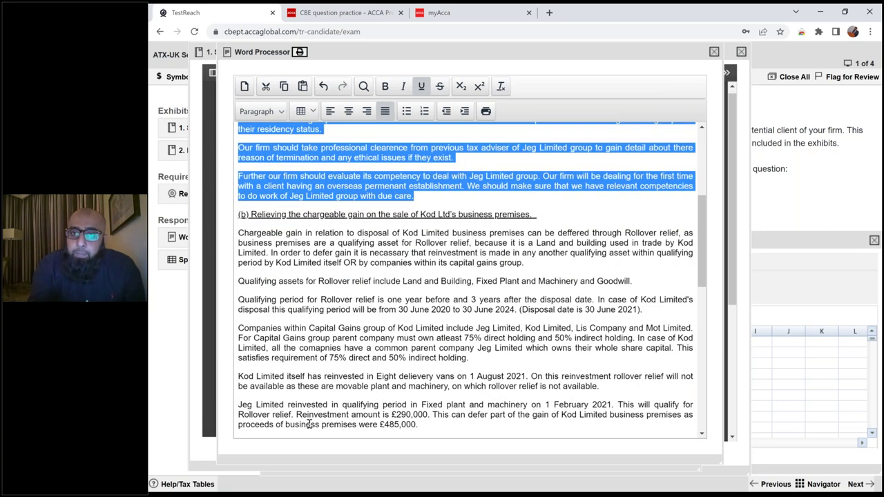
- Read through the part (b) answer line by line, from its heading to the closing paragraph on other qualifying assets
left_click(501, 212)
key("Down")
key("Down")
key("Down")
key("Down")
key("Down")
key("Down")
key("Down")
key("Down")
key("Down")
key("Down")
key("Down")
key("Down")
key("Down")
key("Down")
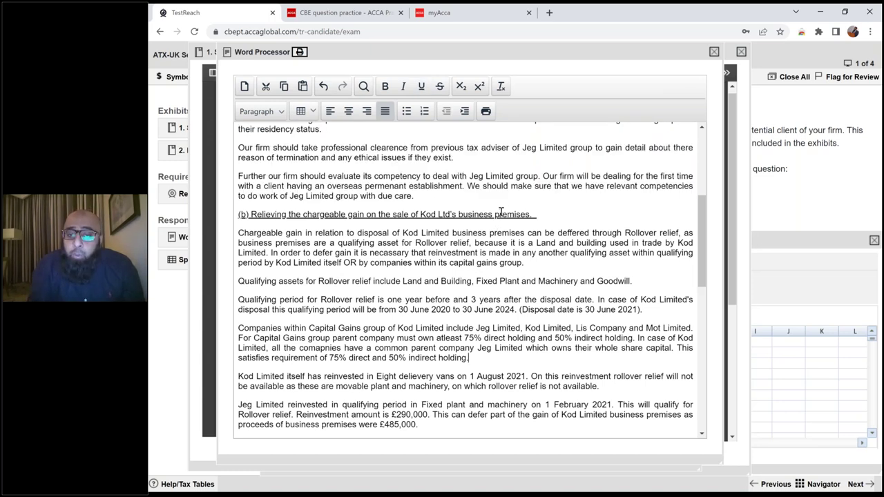
key("Down")
key("Down")
key("Down")
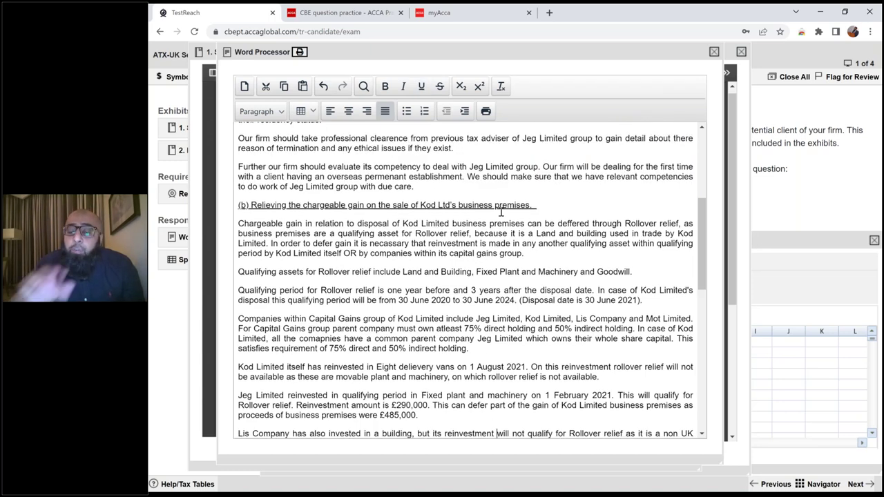
key("Down")
key("Down")
key("Down")
key("Down")
key("Down")
key("Down")
key("Down")
key("Down")
key("Down")
key("Down")
key("Down")
key("Down")
key("Down")
key("Down")
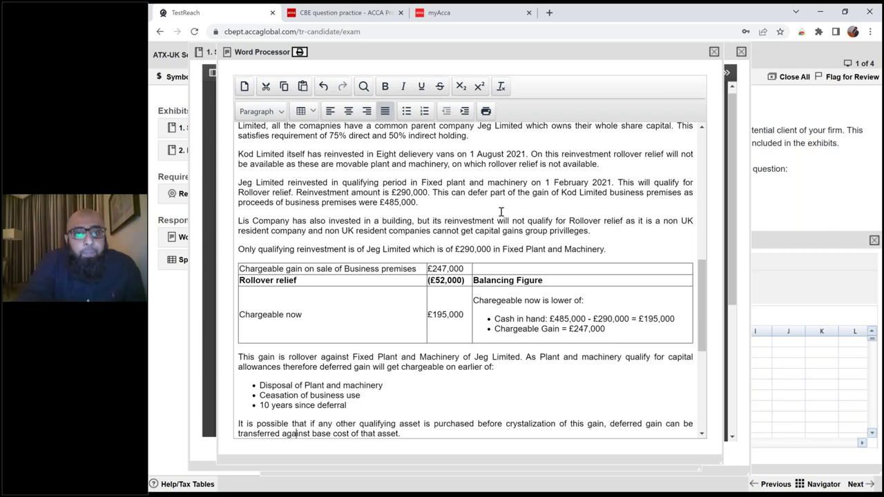
- Re-examine part (b)'s opening paragraphs on rollover relief availability, qualifying assets, the qualifying period and the capital gains group, highlighting each in turn
scroll(502, 211, "up", 1)
scroll(502, 212, "up", 2)
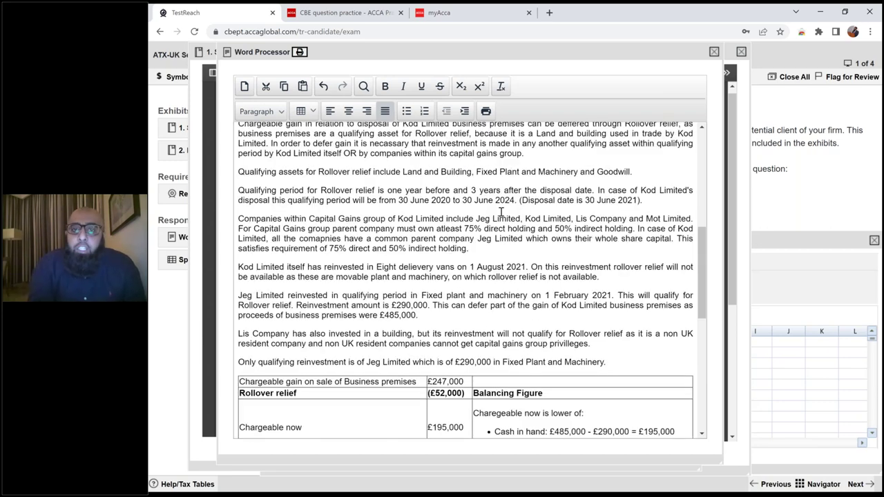
scroll(501, 211, "up", 1)
scroll(501, 211, "up", 1)
triple_click(406, 200)
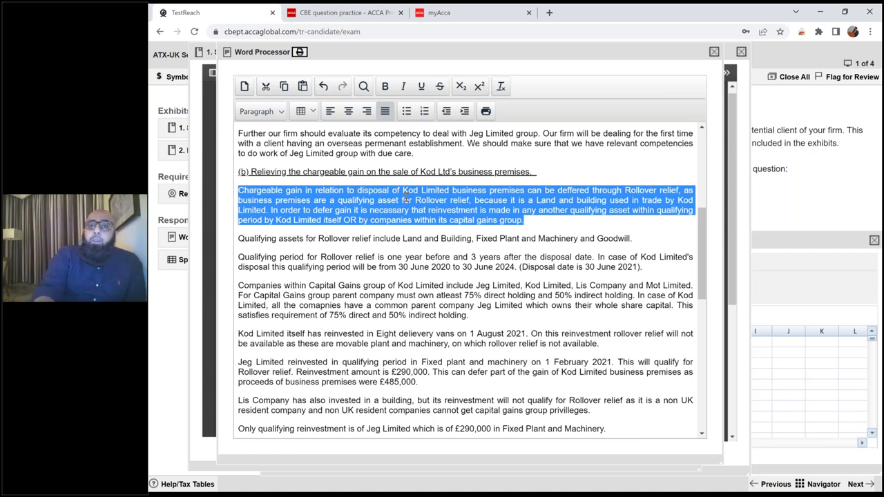
left_click(442, 238)
triple_click(443, 238)
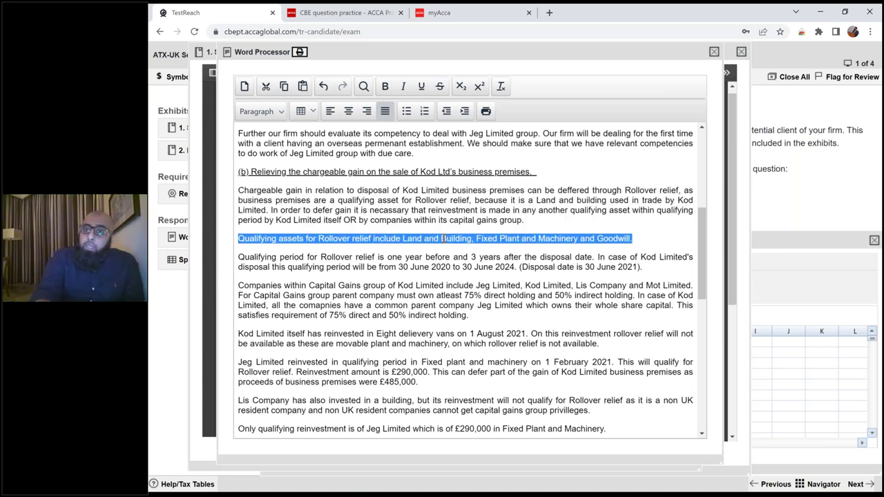
double_click(379, 257)
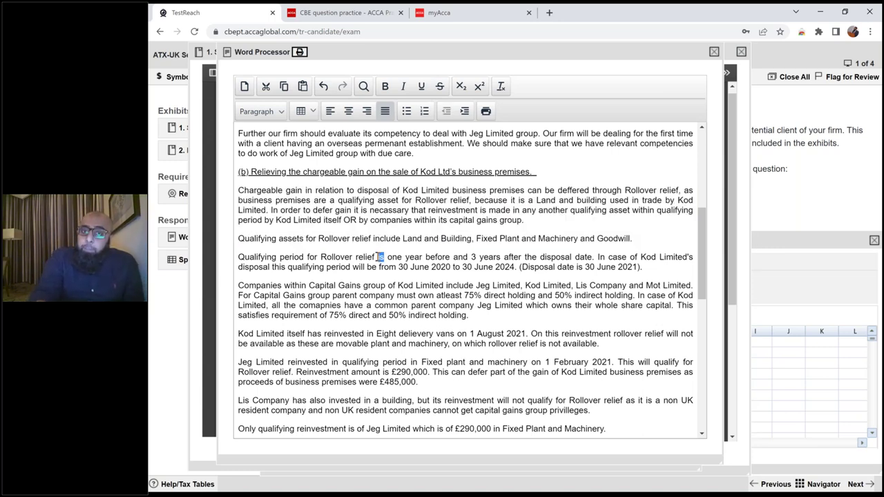
left_click(379, 257)
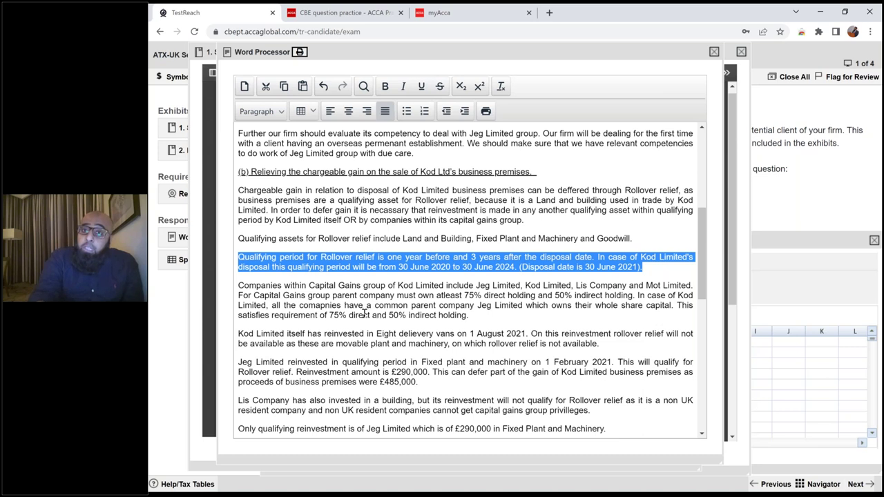
triple_click(365, 314)
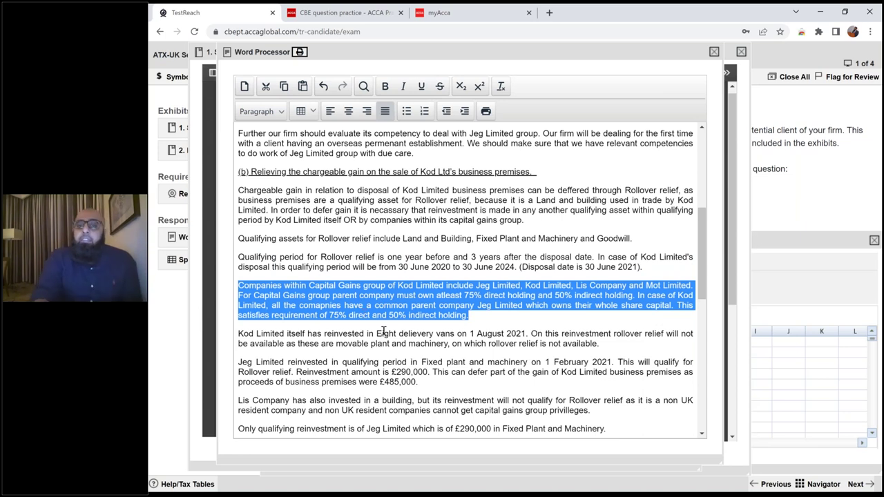
- Review the paragraphs on the Kod Limited, Jeg Limited and Lis Company reinvestments, the qualifying reinvestment conclusion, and the relief table
triple_click(390, 335)
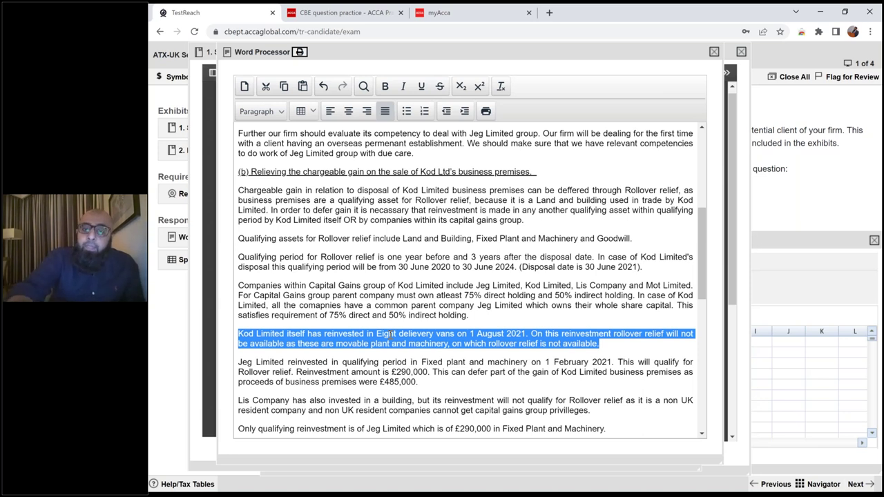
scroll(391, 334, "down", 1)
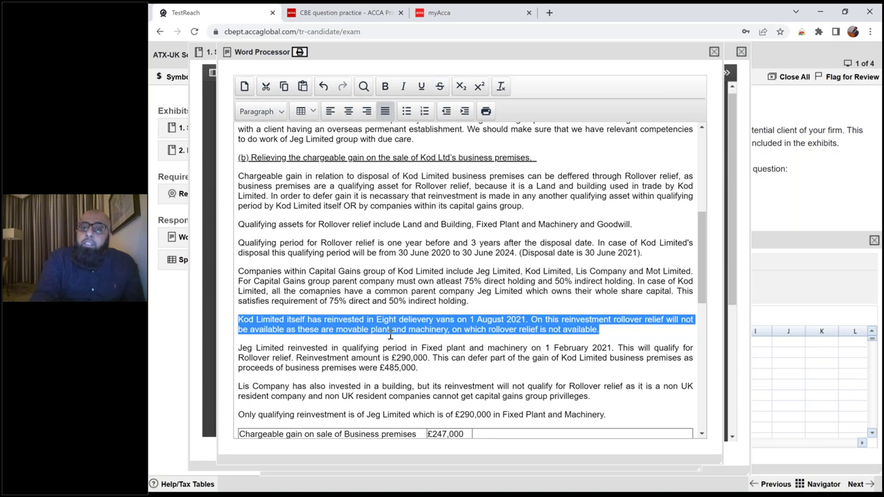
scroll(390, 334, "down", 1)
triple_click(490, 291)
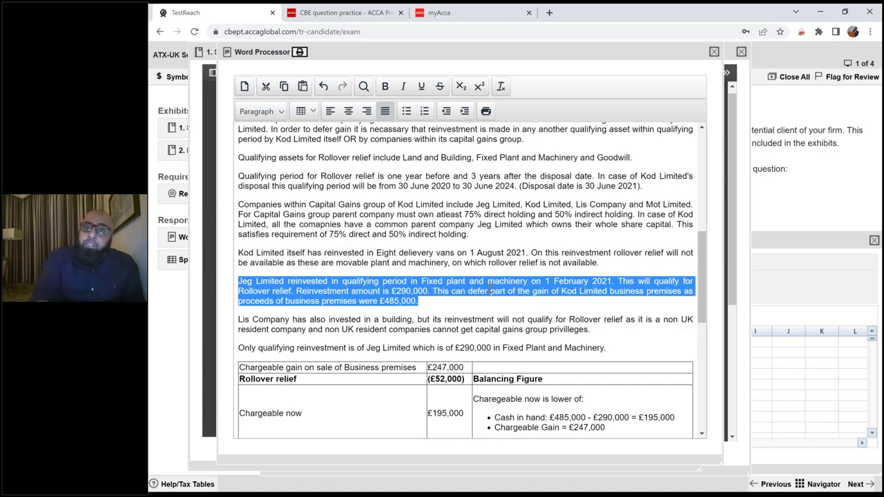
triple_click(443, 319)
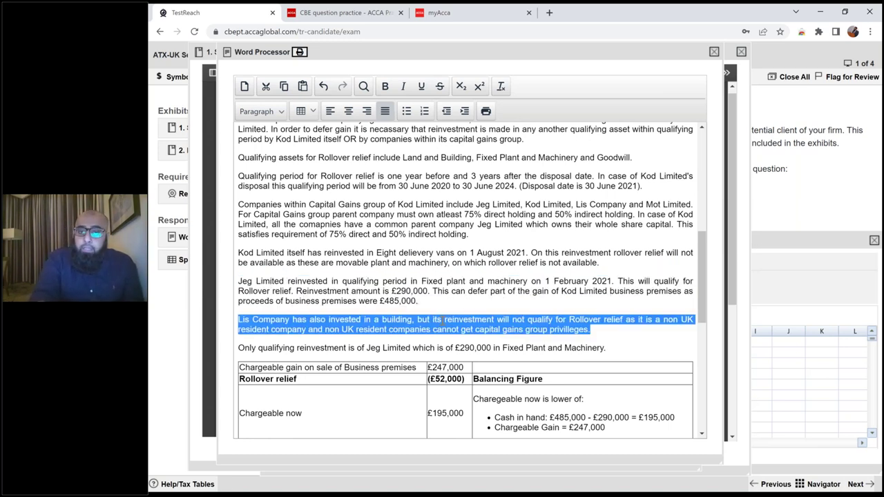
triple_click(417, 347)
scroll(418, 348, "down", 1)
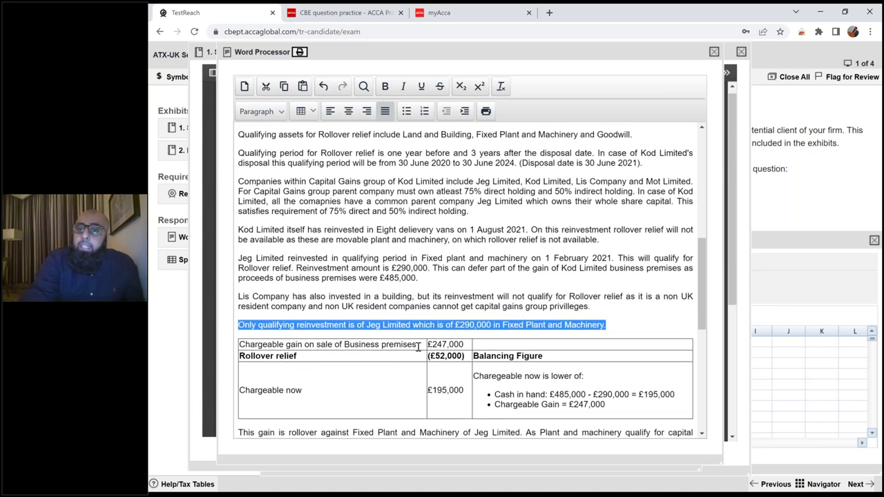
scroll(418, 347, "down", 4)
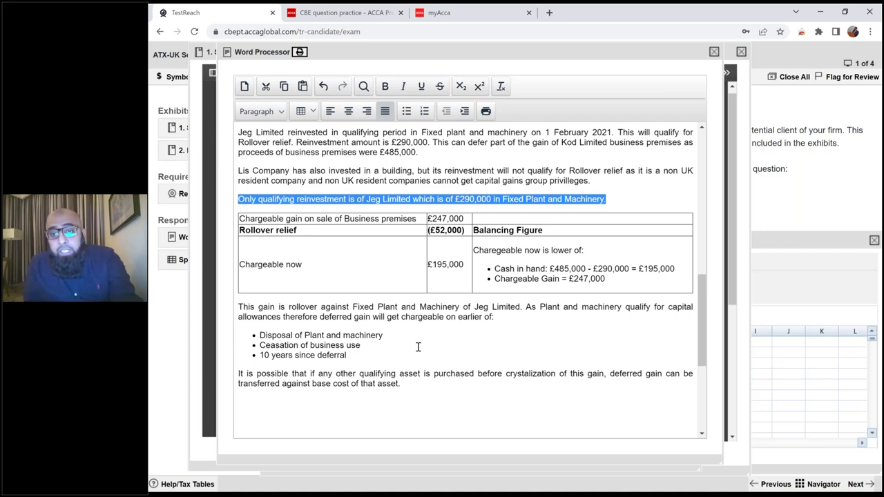
- Switch to the Word session notes and highlight the WhatsApp contact item and the item on sending the mock for marking
key("alt+Tab")
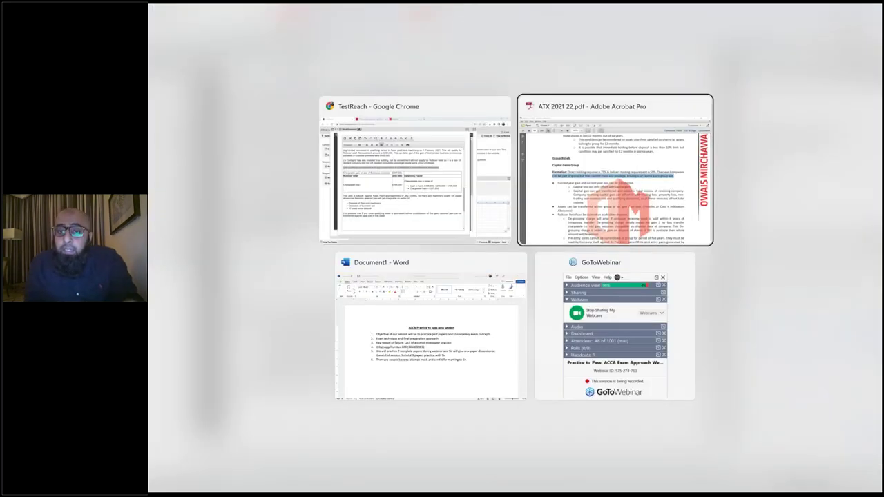
left_click(467, 289)
left_click_drag(490, 289, 305, 289)
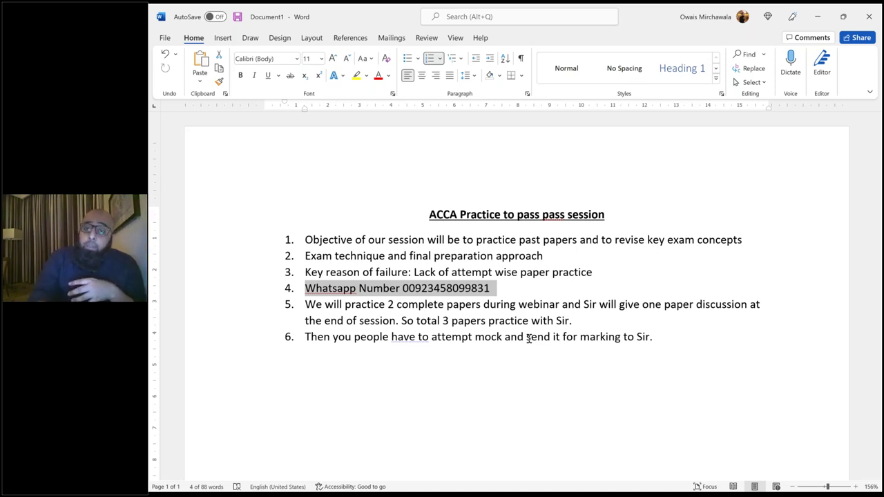
double_click(529, 338)
left_click(529, 338)
triple_click(528, 338)
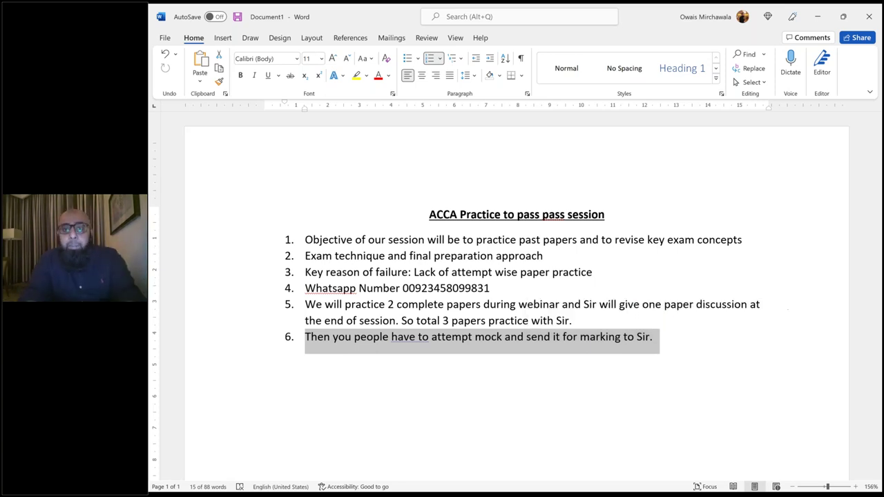
- Return to the TestReach exam, open the manager's email extract and reread the part (b) requirement on relieving Kod Ltd's chargeable gain, highlighting its lines
key("alt+Tab")
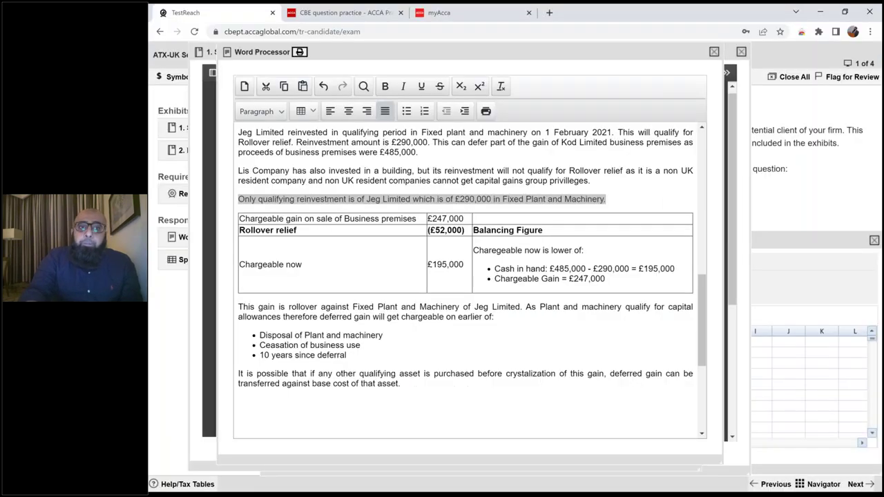
left_click(344, 384)
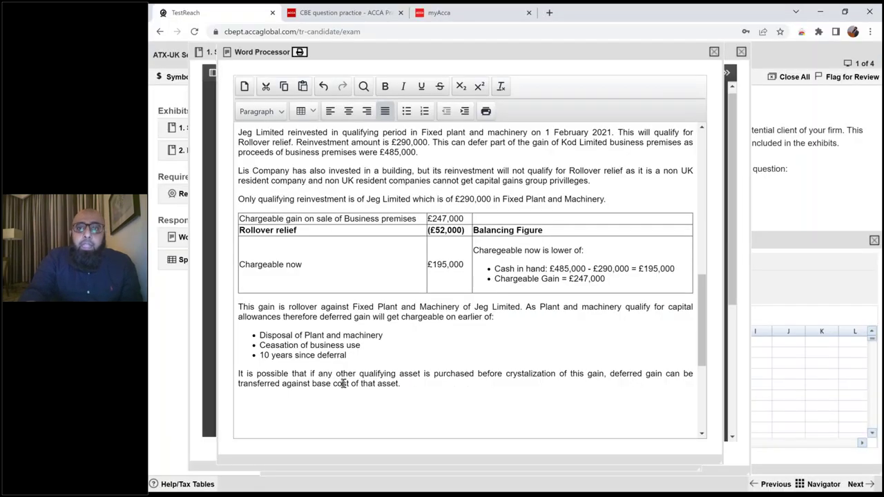
left_click(183, 154)
triple_click(364, 296)
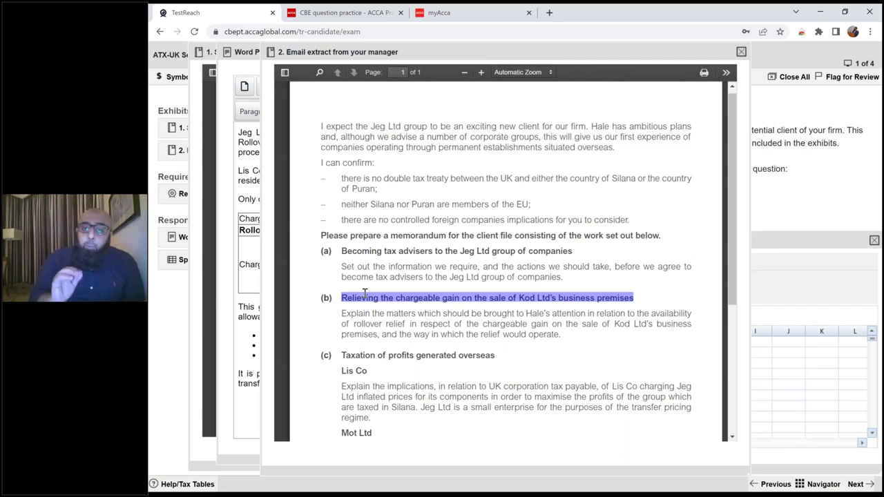
triple_click(414, 322)
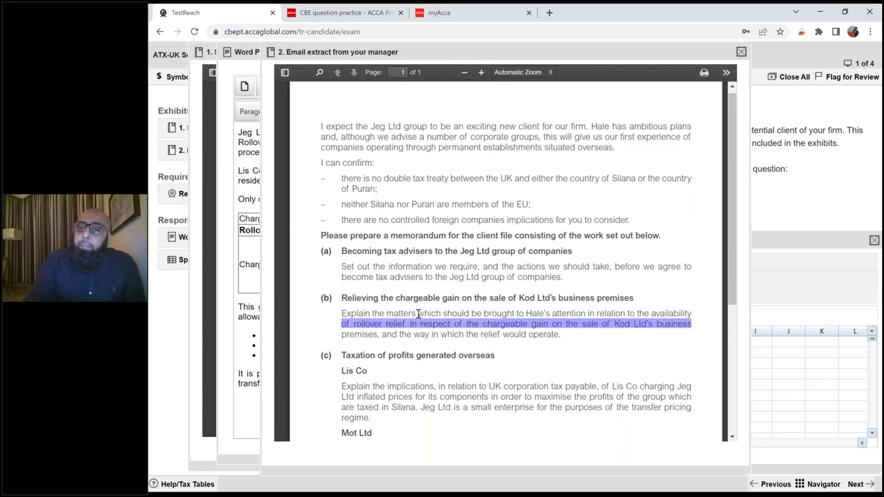
left_click_drag(417, 314, 692, 314)
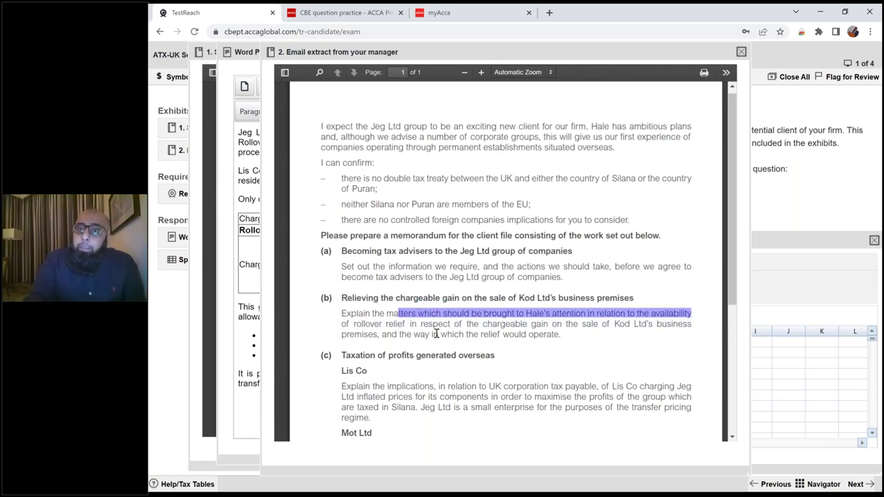
left_click(531, 367)
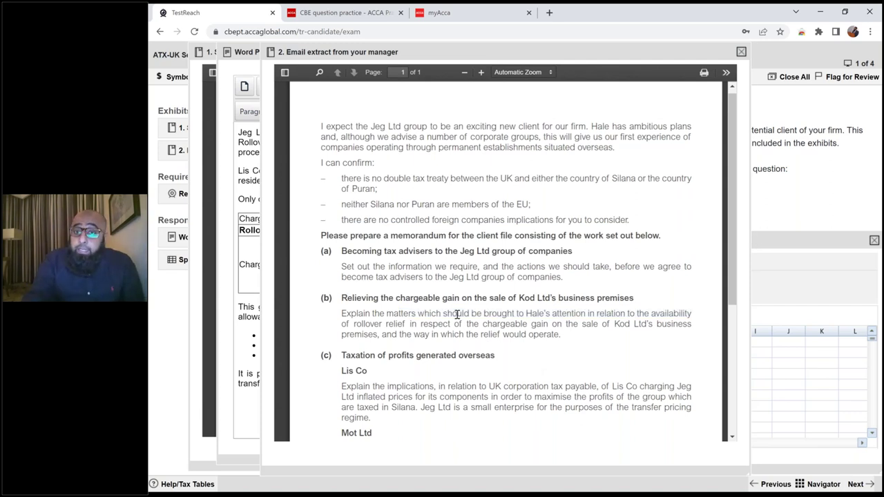
left_click_drag(457, 314, 621, 313)
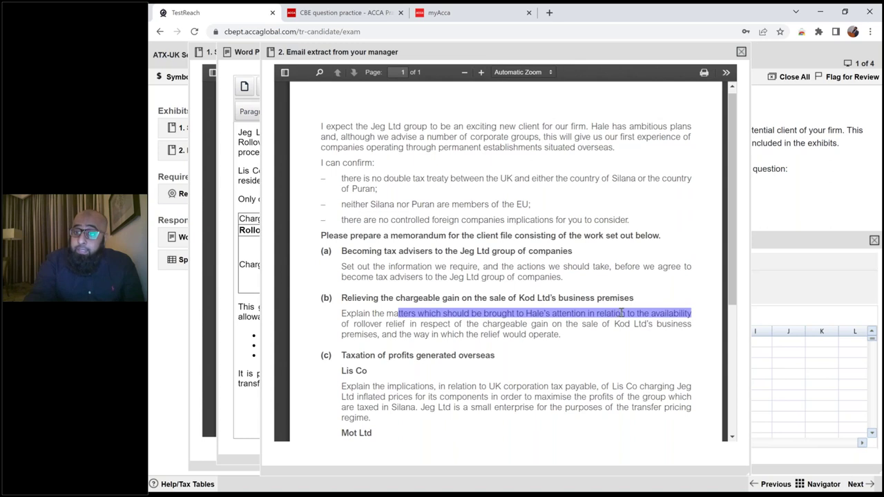
triple_click(385, 328)
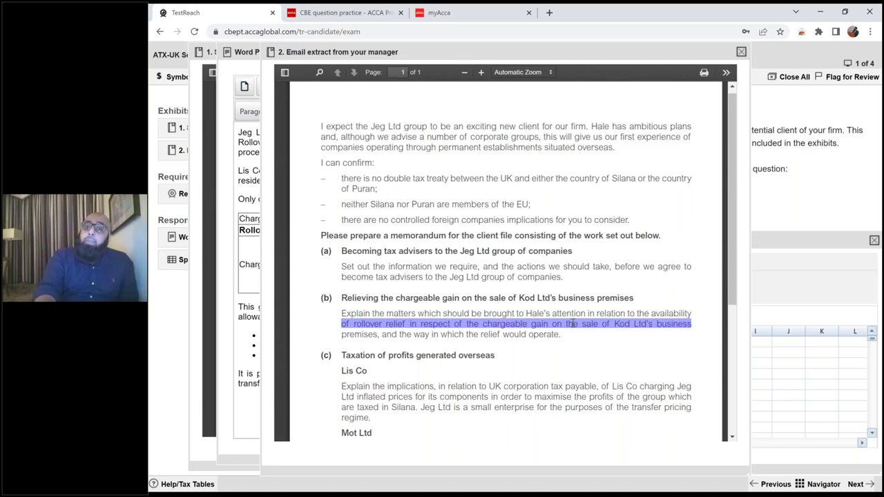
triple_click(511, 337)
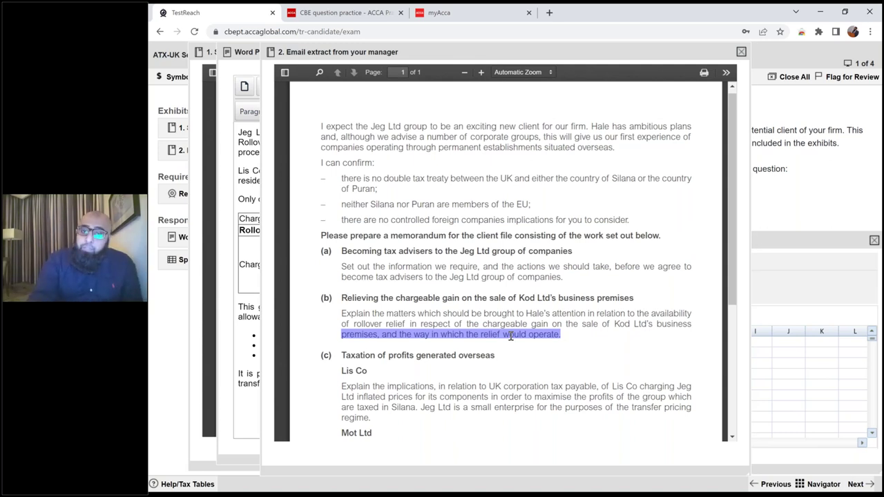
- Read the part (c) requirement on overseas profits, highlighting its heading and the Lis Co lines on inflated prices and transfer pricing
triple_click(449, 355)
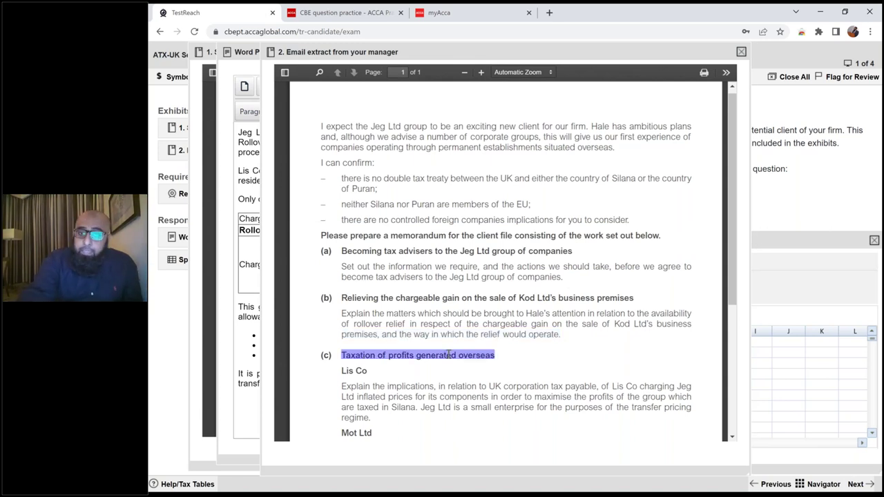
scroll(449, 355, "down", 1)
scroll(449, 355, "down", 1)
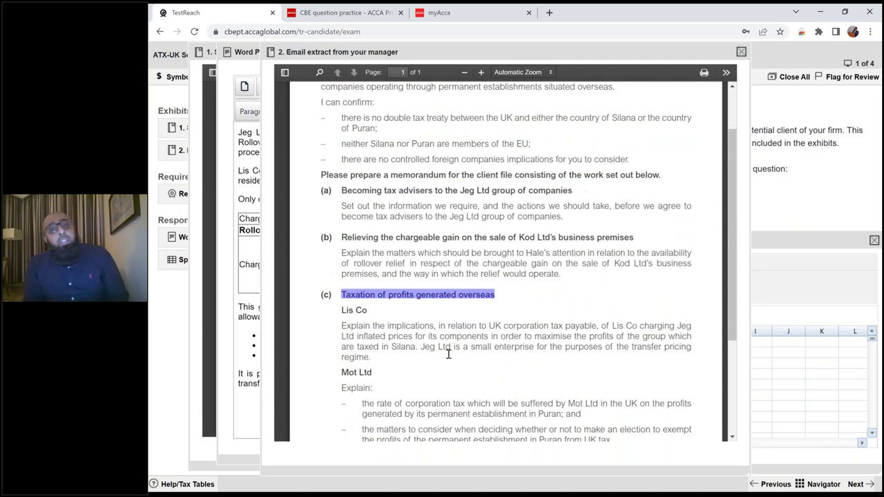
scroll(449, 355, "down", 2)
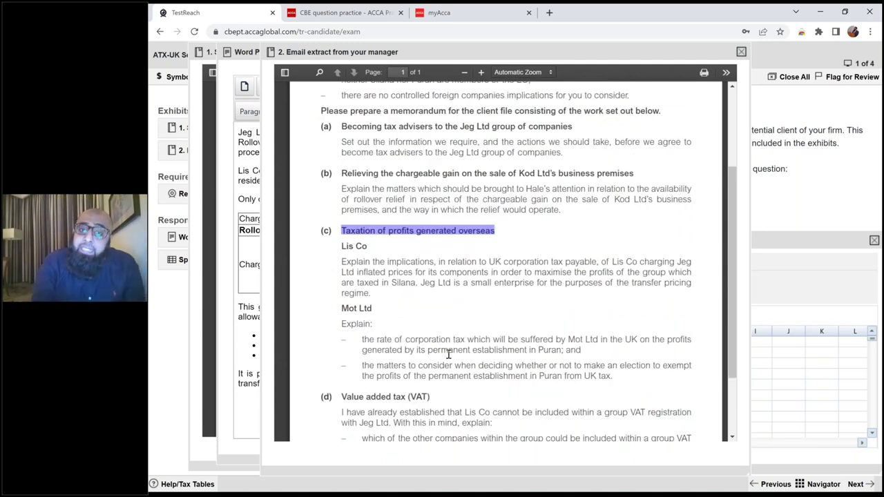
triple_click(357, 246)
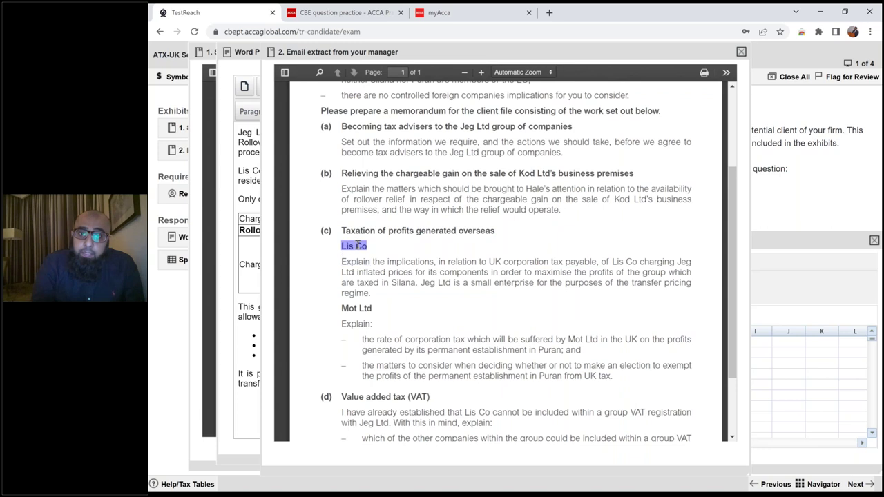
double_click(396, 262)
left_click_drag(415, 261, 502, 262)
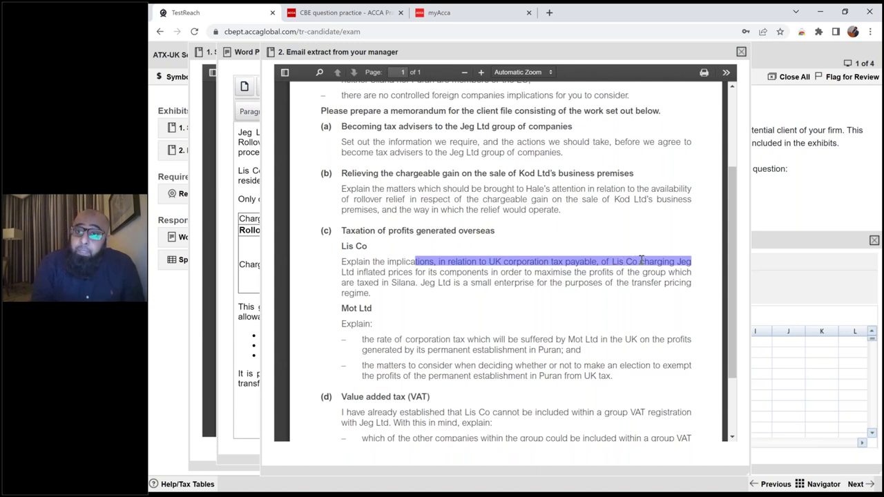
triple_click(360, 271)
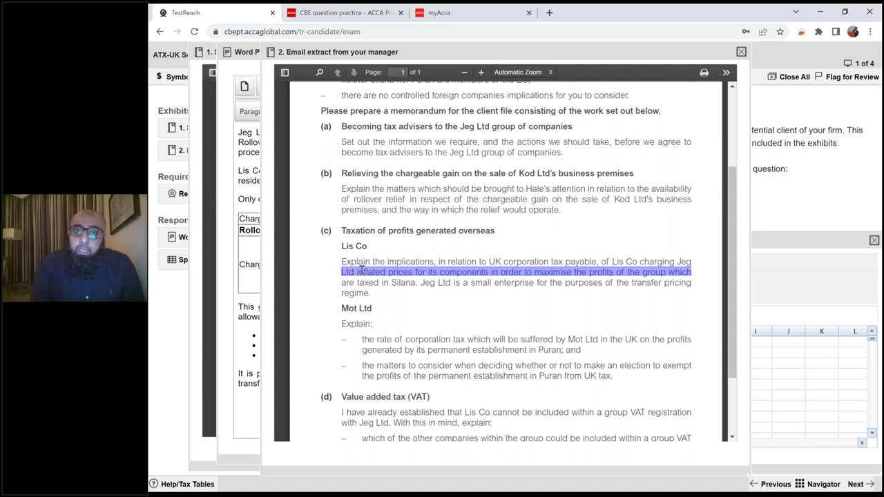
triple_click(365, 282)
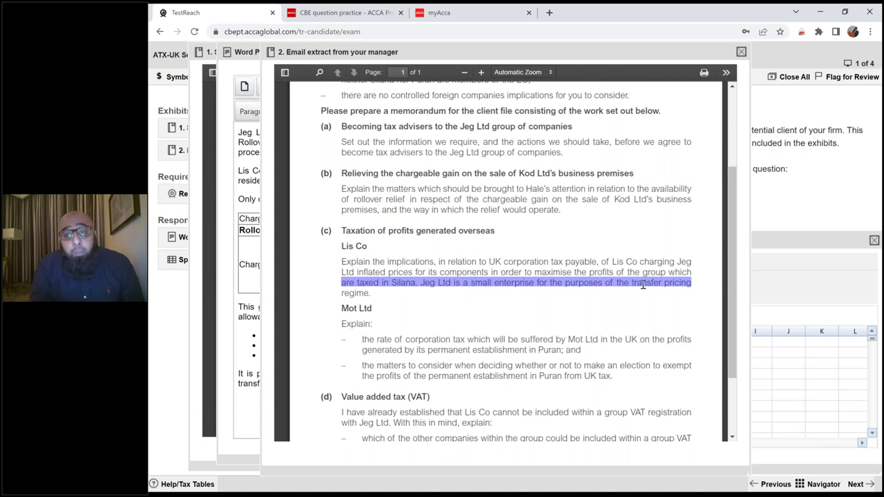
double_click(363, 291)
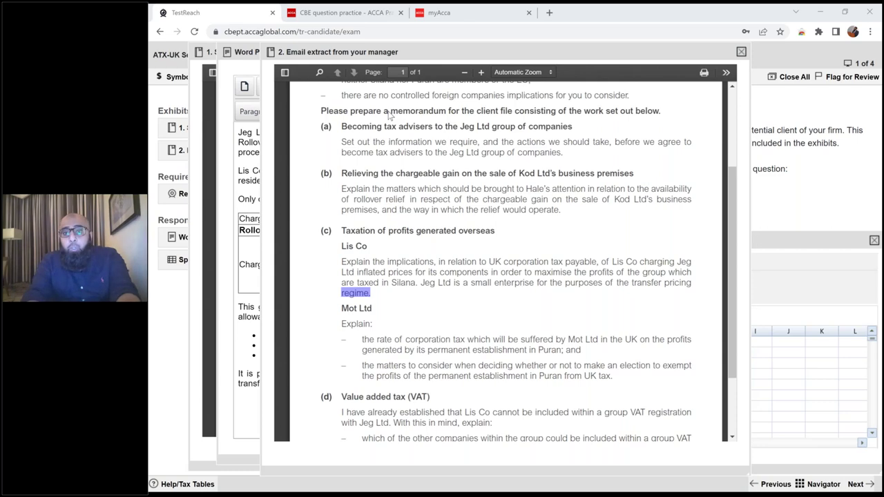
- Switch to ATX 2021 22.pdf in Adobe Acrobat and find the Transfer Pricing section on notes page 90
key("super+Tab")
key("Down")
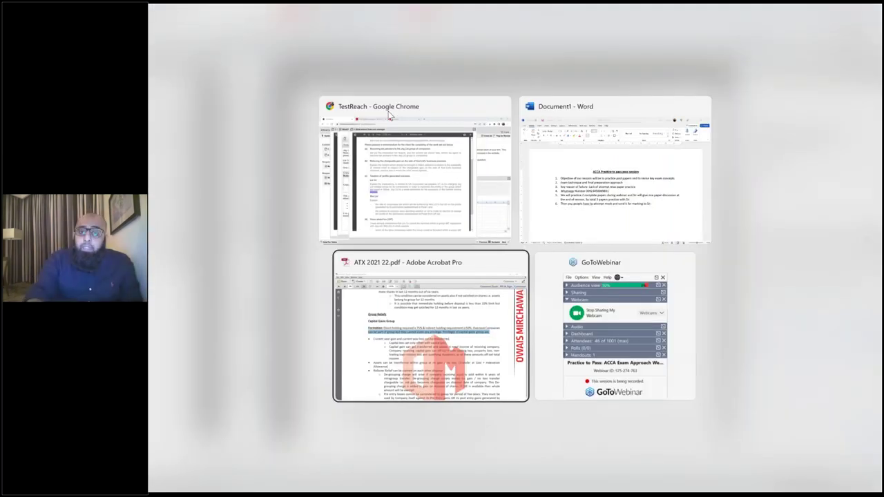
key("Return")
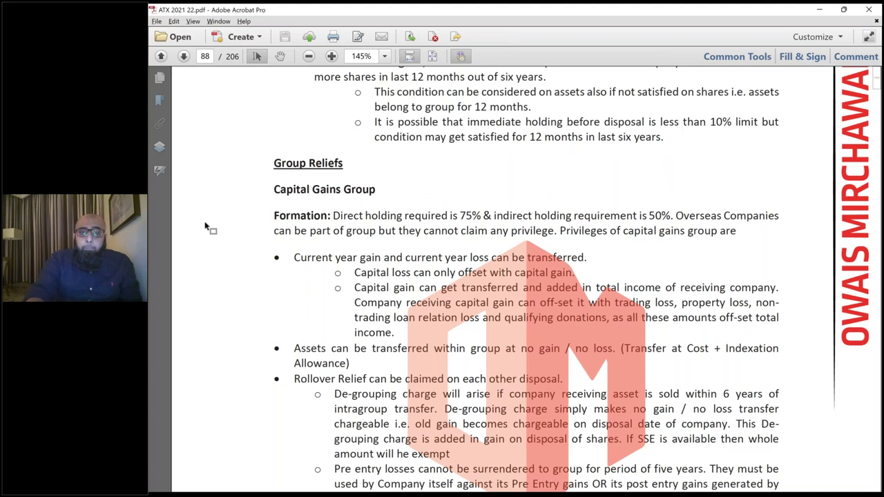
key("Right")
key("Right")
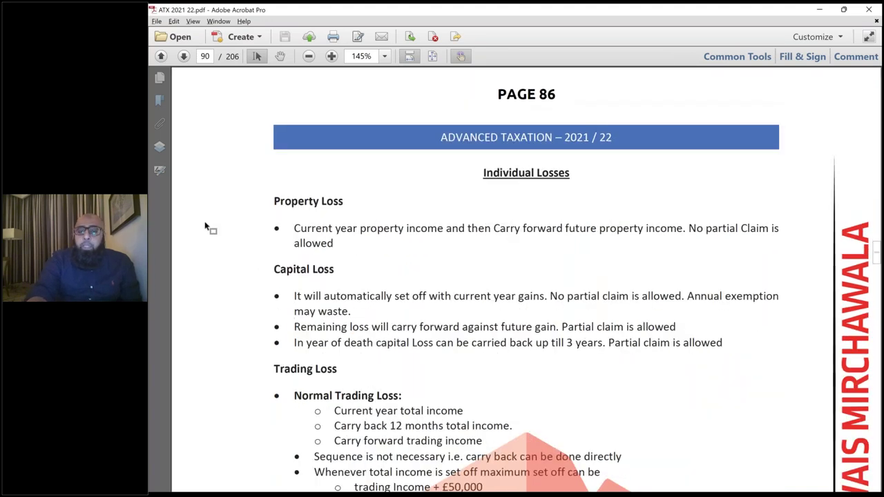
key("Right")
key("Right")
key("Right")
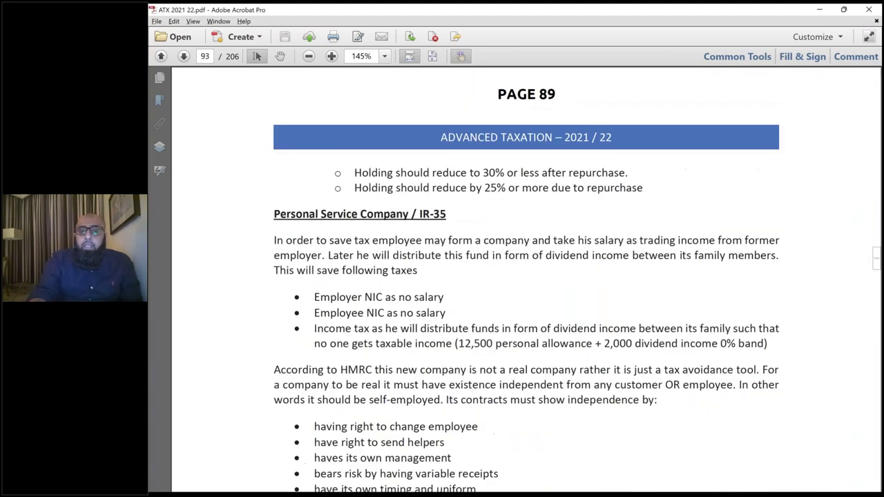
key("Right")
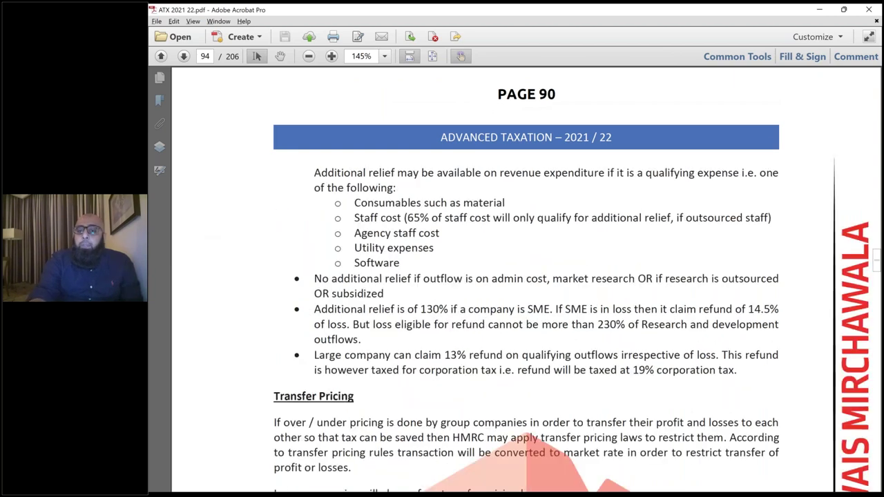
scroll(527, 277, "down", 1)
scroll(527, 277, "down", 1)
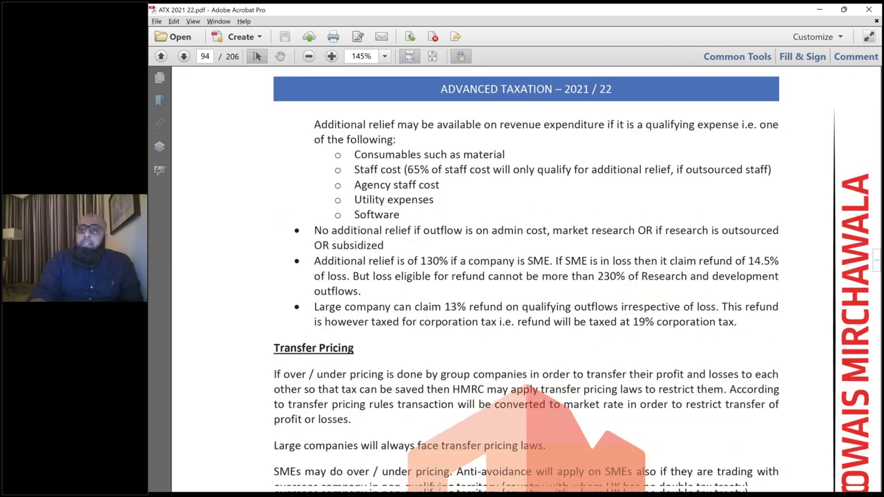
scroll(527, 276, "down", 1)
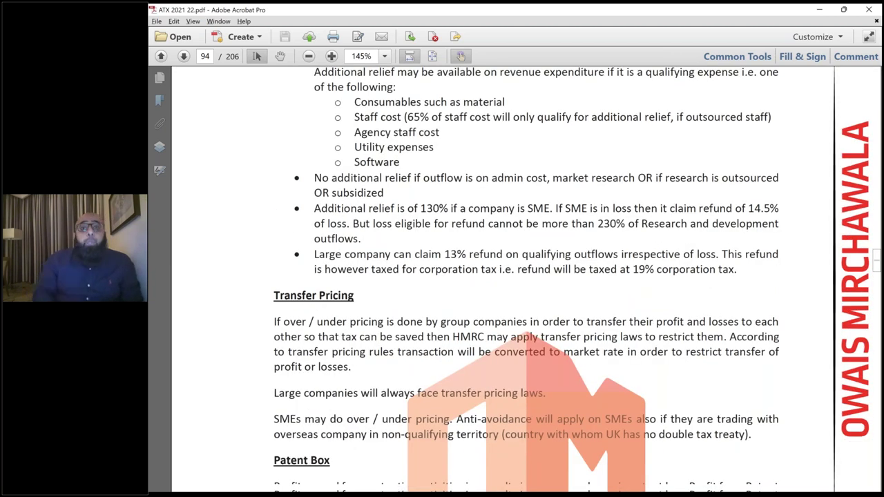
scroll(526, 277, "down", 1)
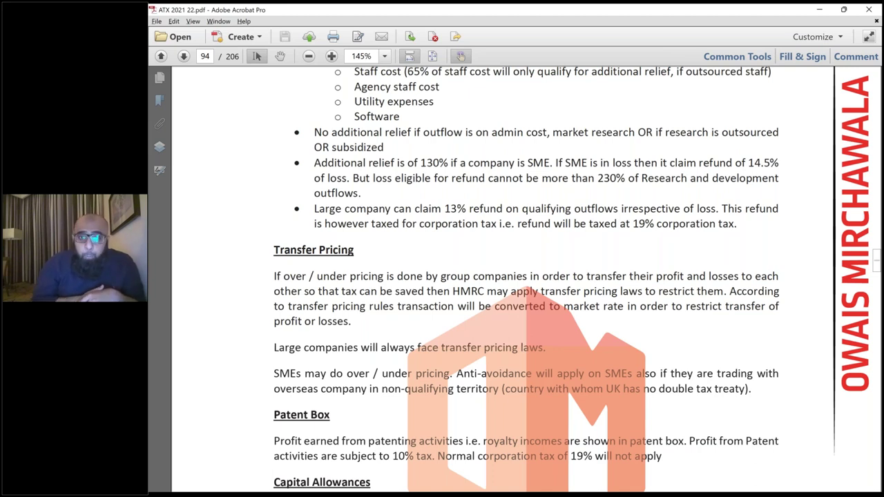
- Review the transfer pricing rules, highlighting the lines on group over/under pricing and on SMEs trading with companies in non-qualifying territories
triple_click(377, 276)
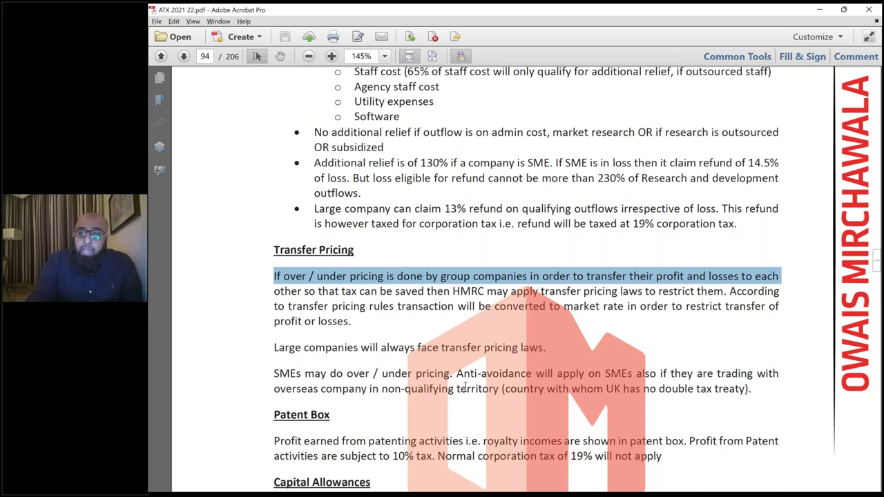
triple_click(587, 373)
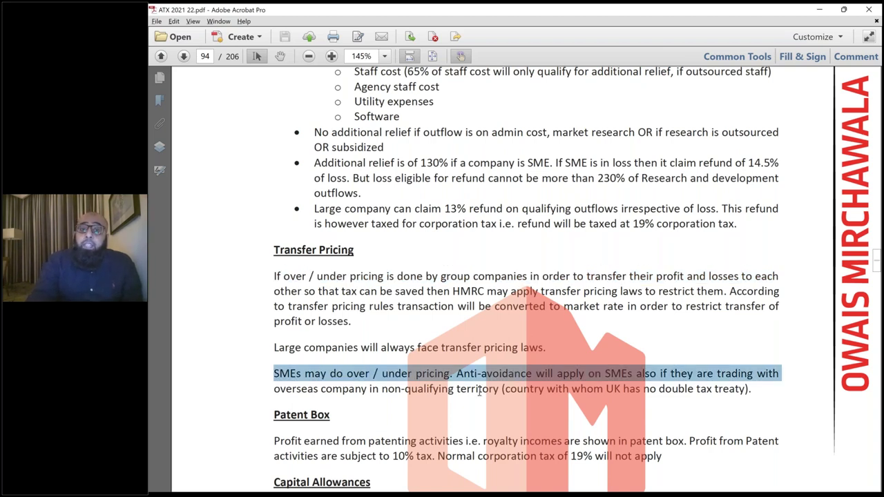
triple_click(479, 391)
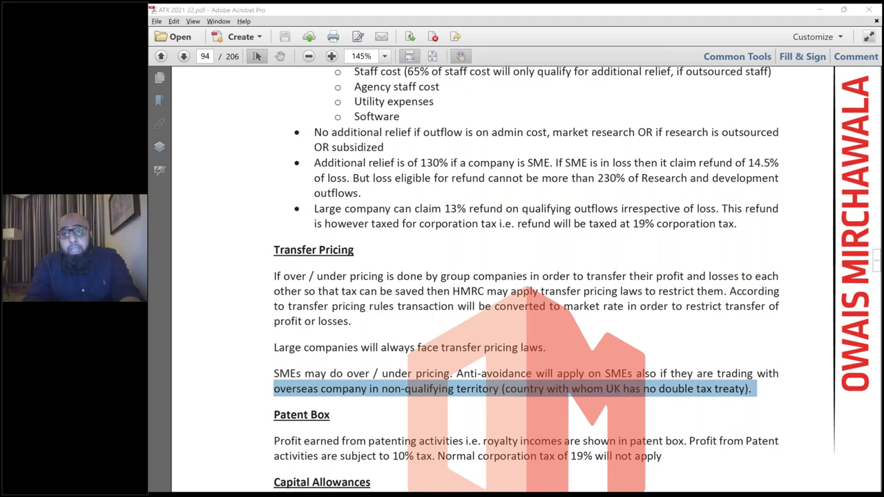
- Return to the manager's email in TestReach and highlight the point about double tax treaties with Silana and Puran
key("alt+Tab")
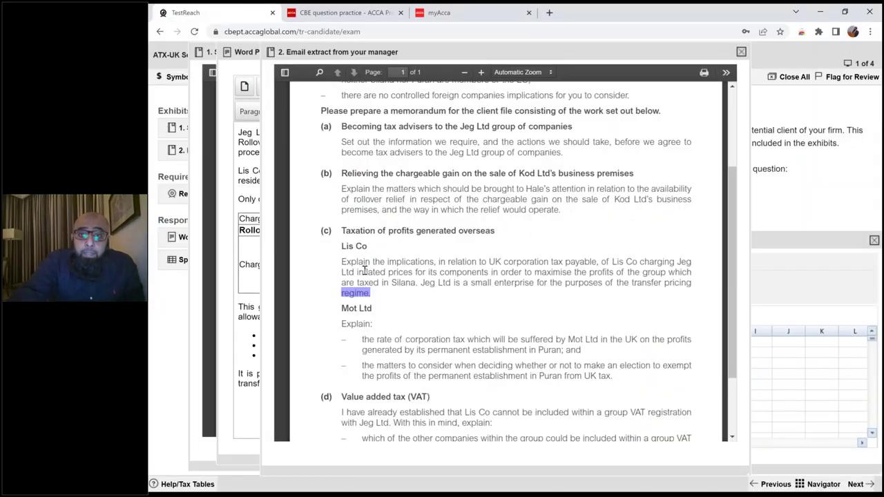
scroll(365, 270, "up", 2)
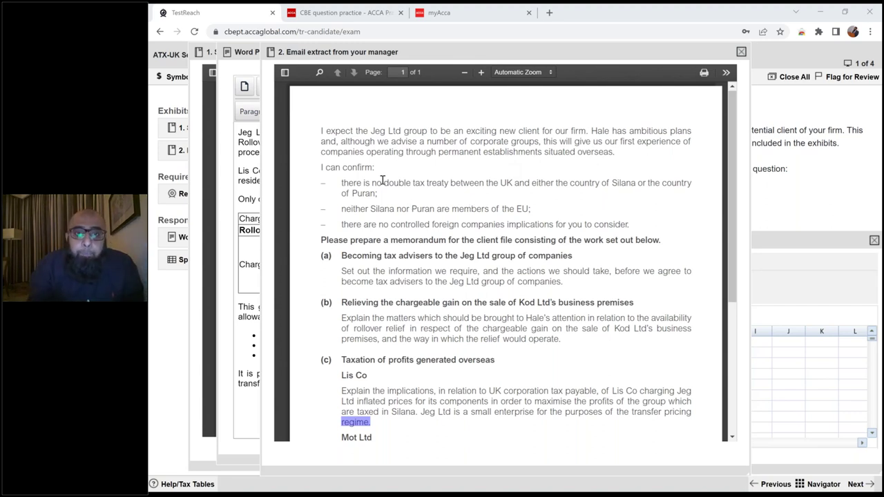
left_click_drag(404, 183, 509, 183)
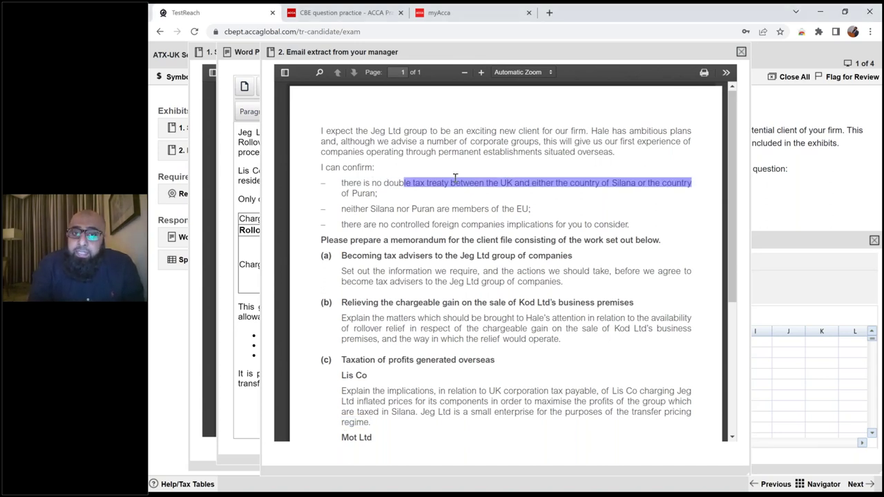
double_click(364, 194)
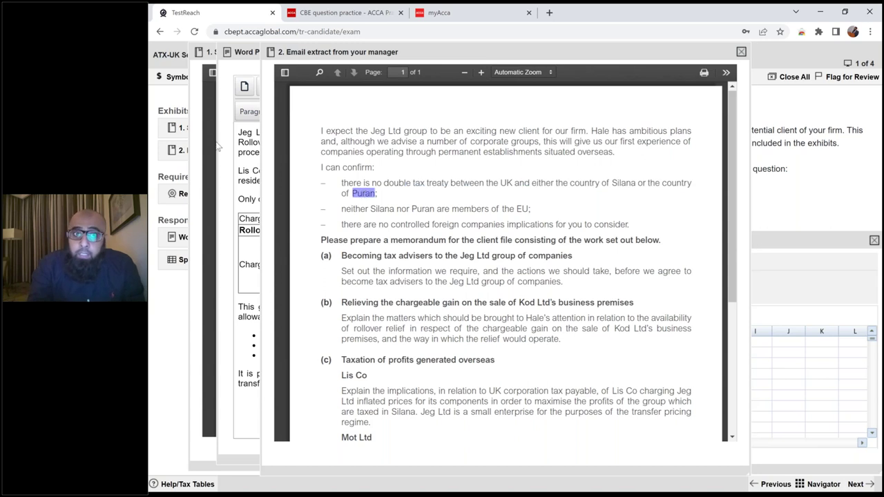
left_click(176, 128)
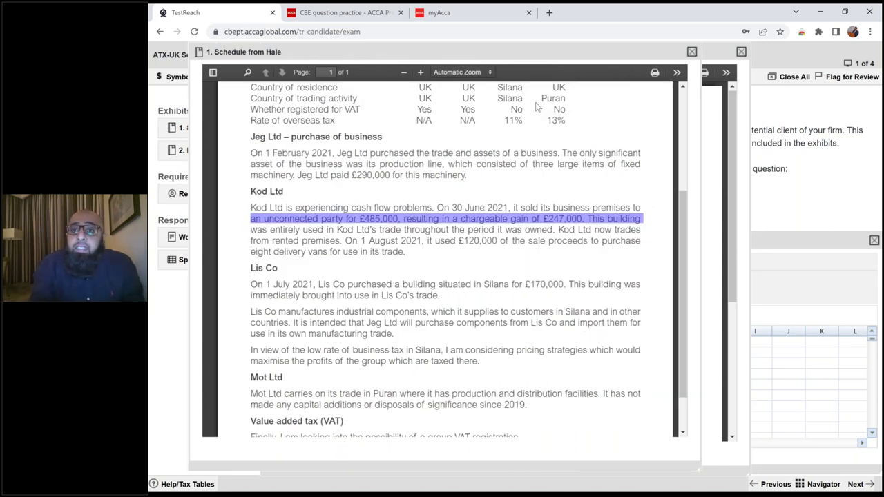
scroll(536, 107, "up", 1)
scroll(536, 105, "up", 1)
double_click(508, 140)
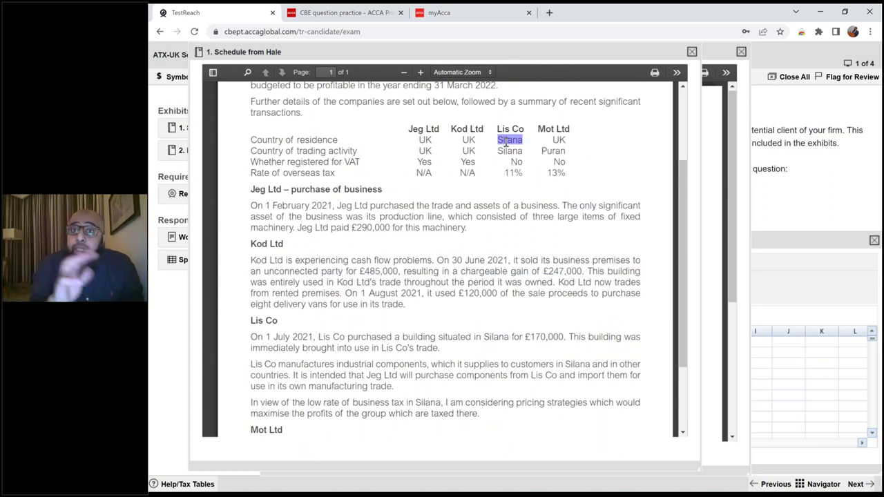
- Return to the manager's email and highlight the point about double tax treaties, cross-checking Lis Co's details in the client schedule
left_click(177, 152)
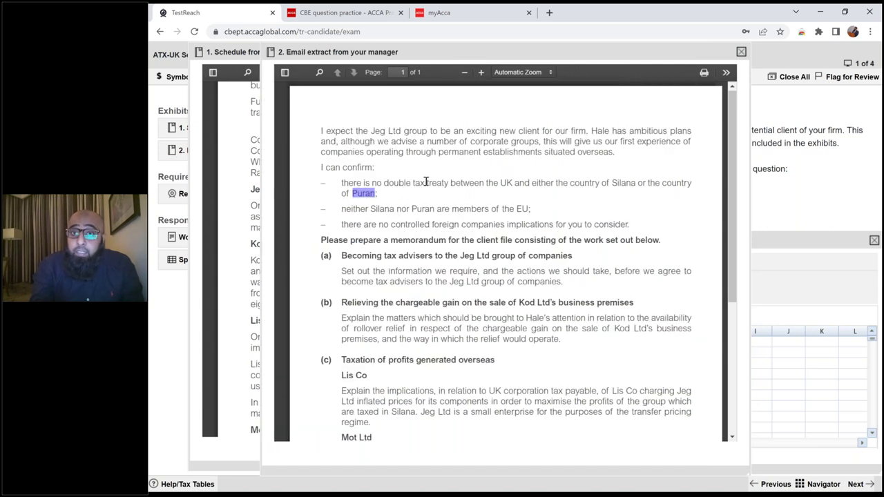
left_click_drag(691, 183, 426, 182)
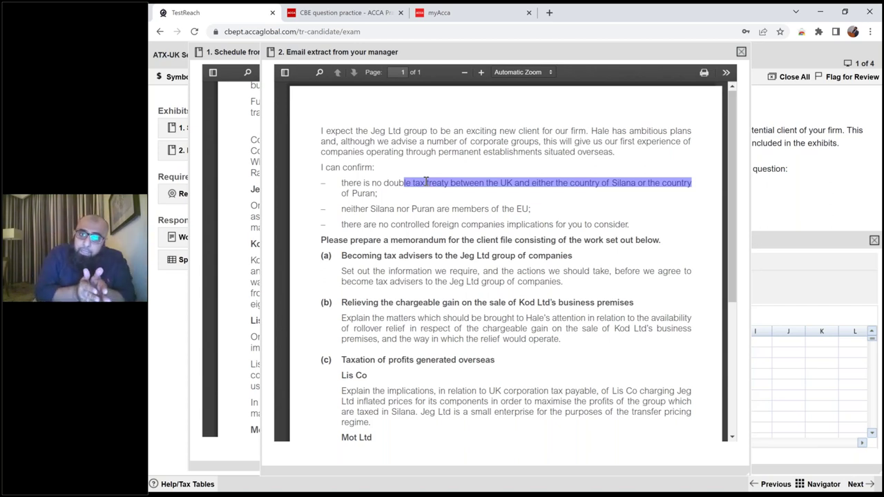
left_click(173, 128)
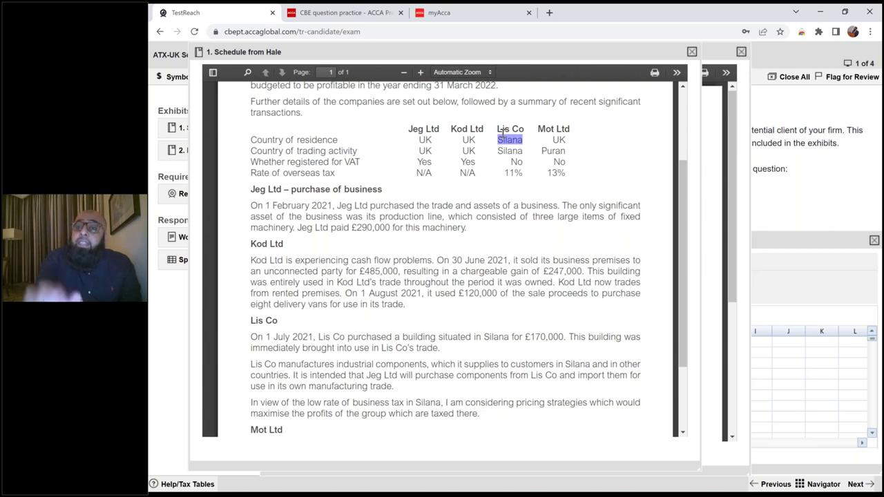
left_click(184, 156)
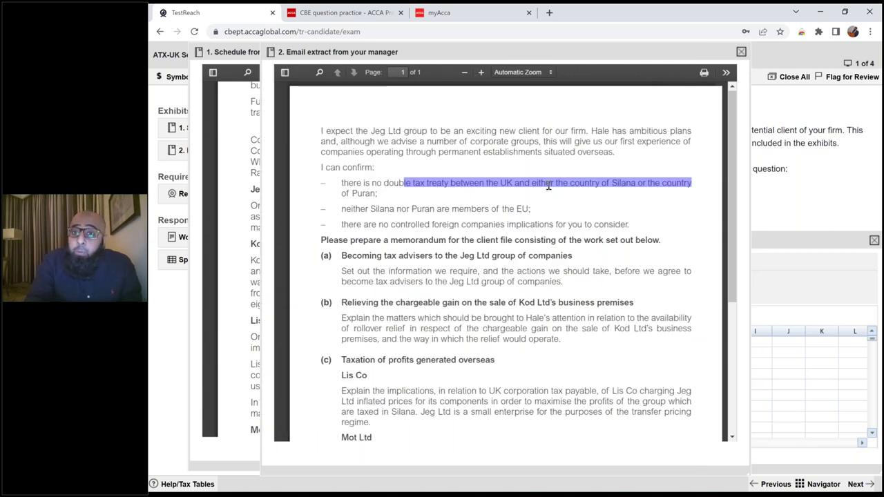
double_click(372, 183)
triple_click(371, 183)
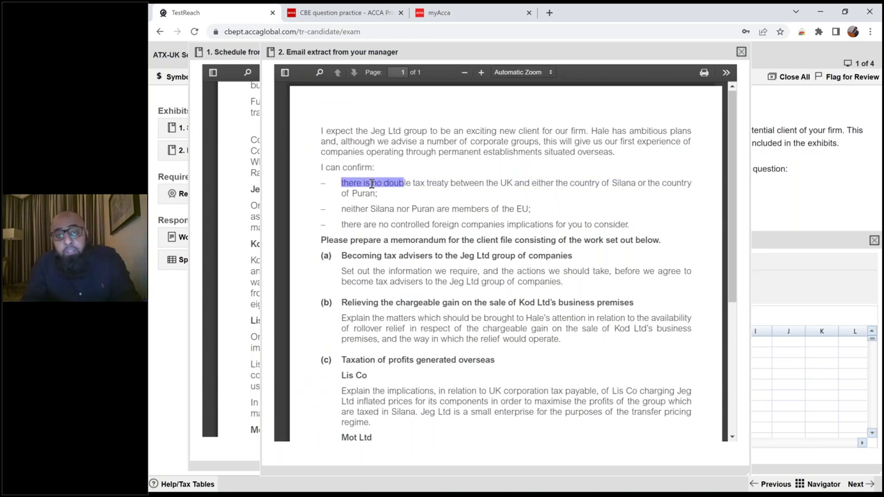
- Switch to ATX 2021 22.pdf in Adobe Acrobat and highlight the transfer pricing rule on SMEs trading with companies in non-qualifying territories, viewed at 125%
key("alt+Tab")
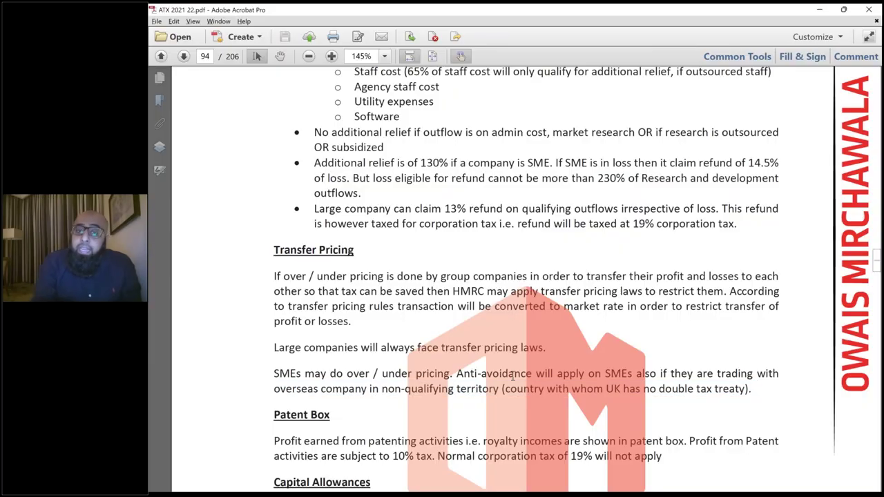
triple_click(512, 375)
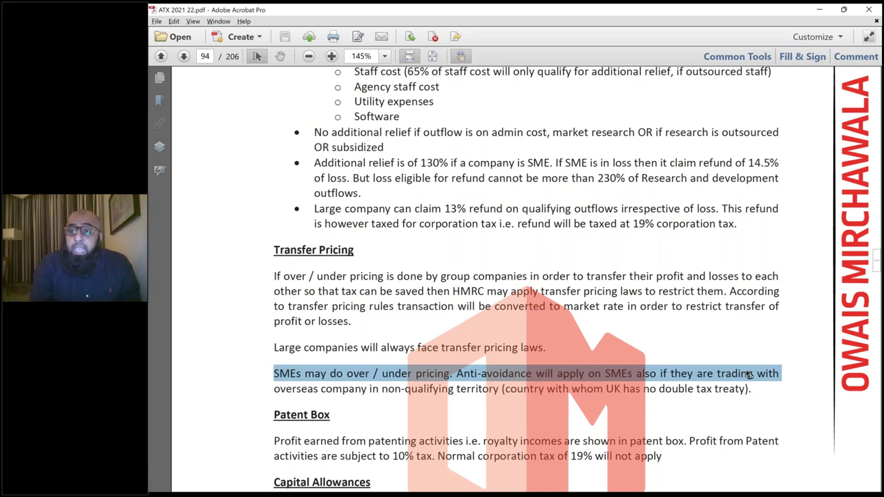
triple_click(377, 389)
key("ctrl+a")
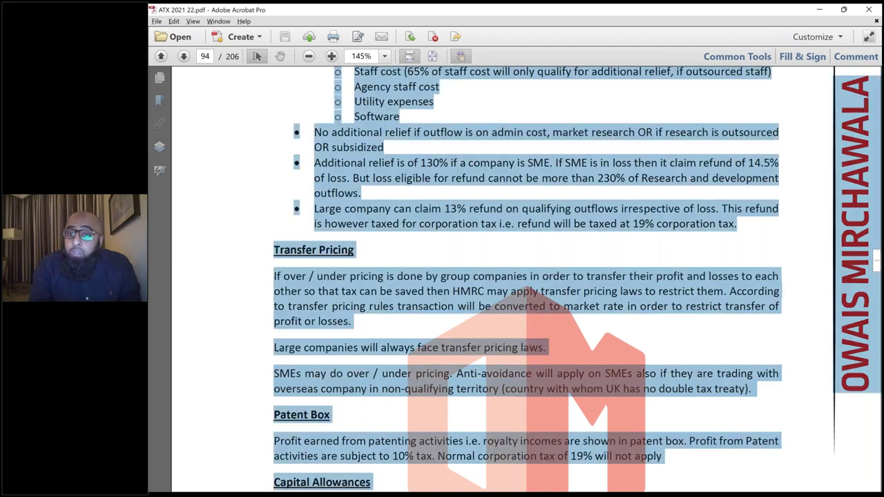
left_click(379, 389)
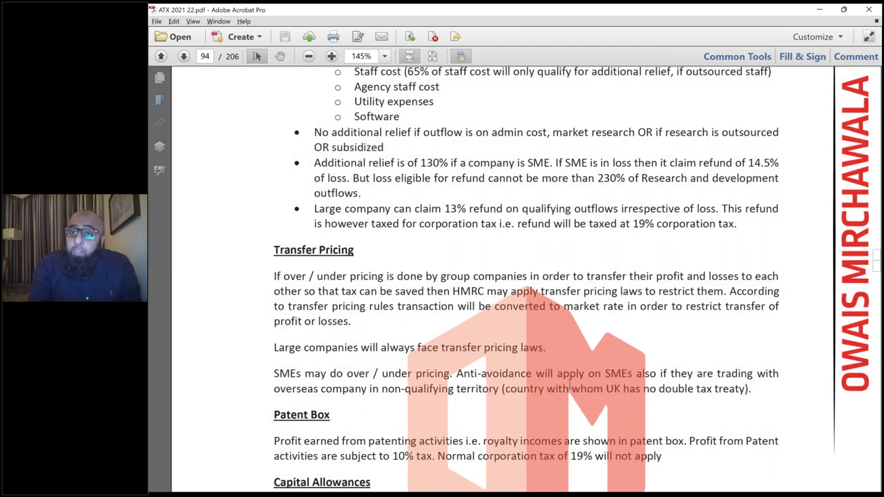
triple_click(570, 387)
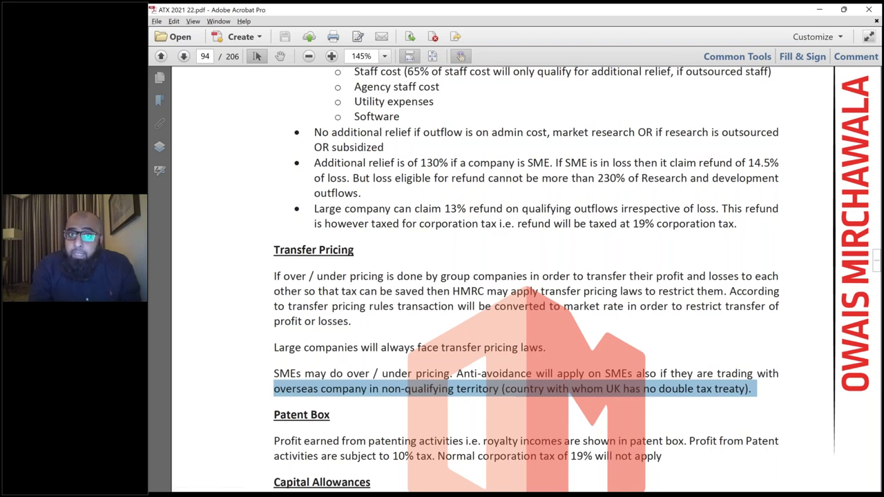
left_click(311, 59)
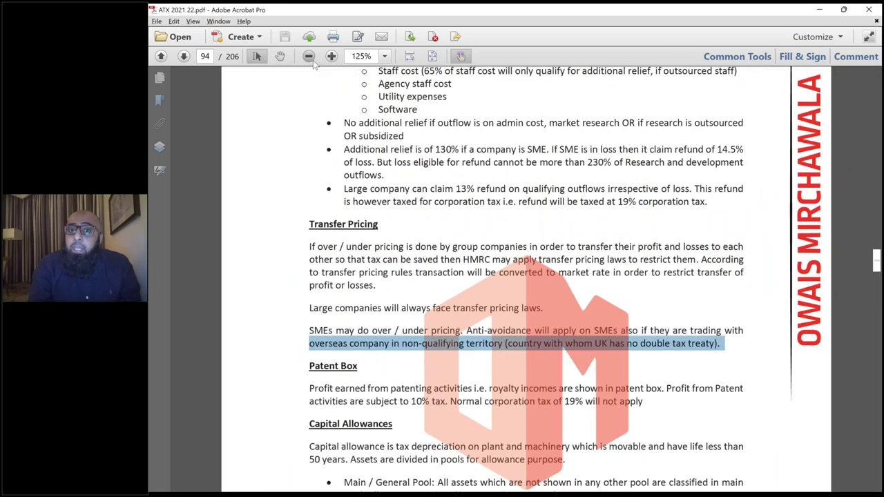
left_click(311, 58)
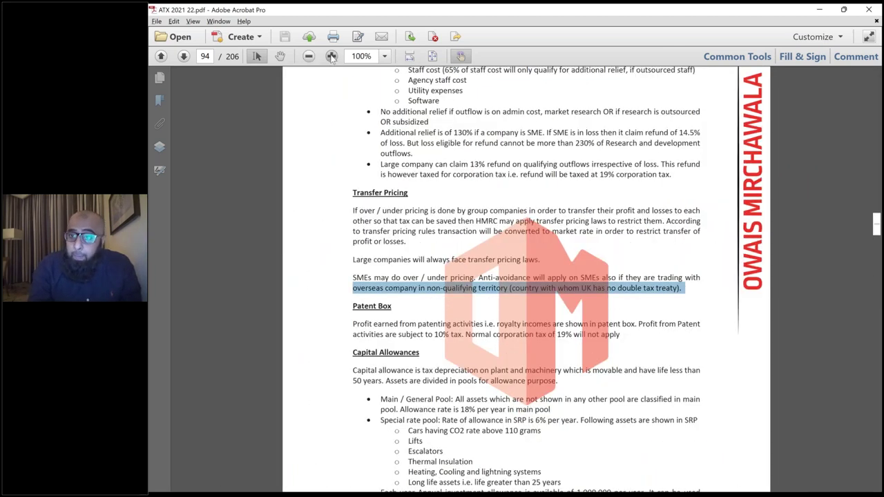
left_click(332, 57)
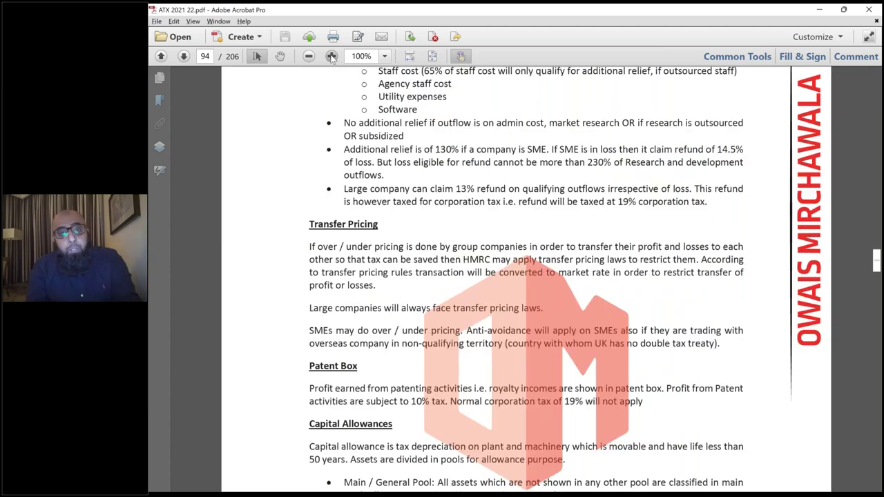
- Switch back to TestReach in Chrome and highlight part (c), taxation of profits generated overseas, in the question requirements
key("alt+Tab")
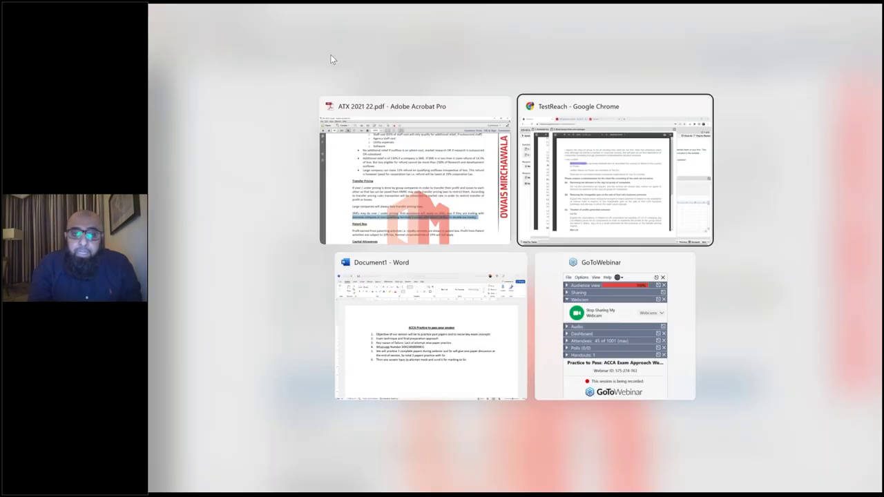
key("ctrl+a")
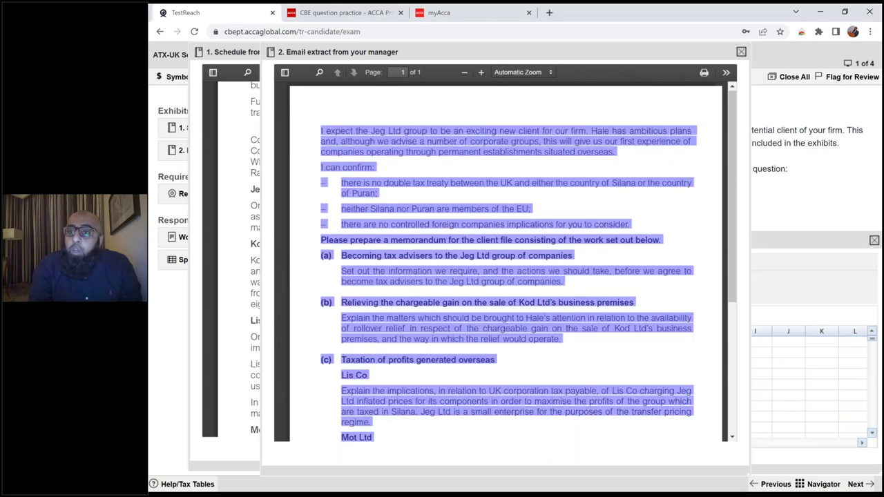
left_click(247, 306)
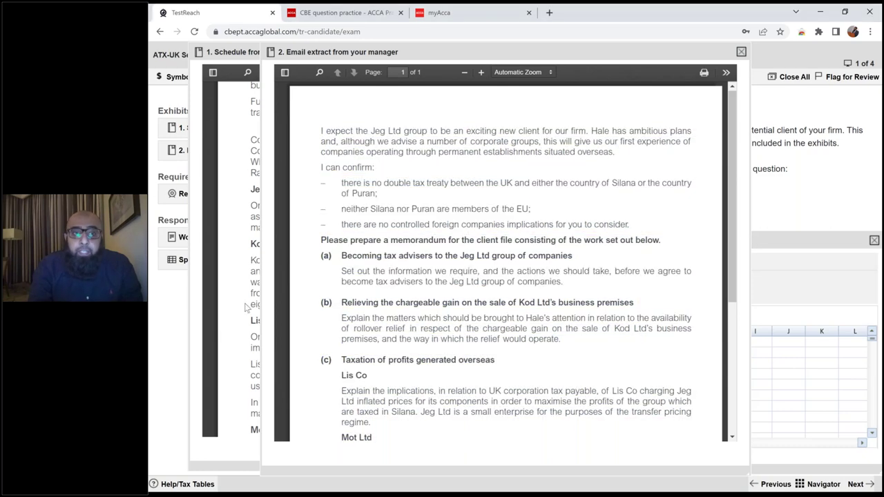
left_click(177, 193)
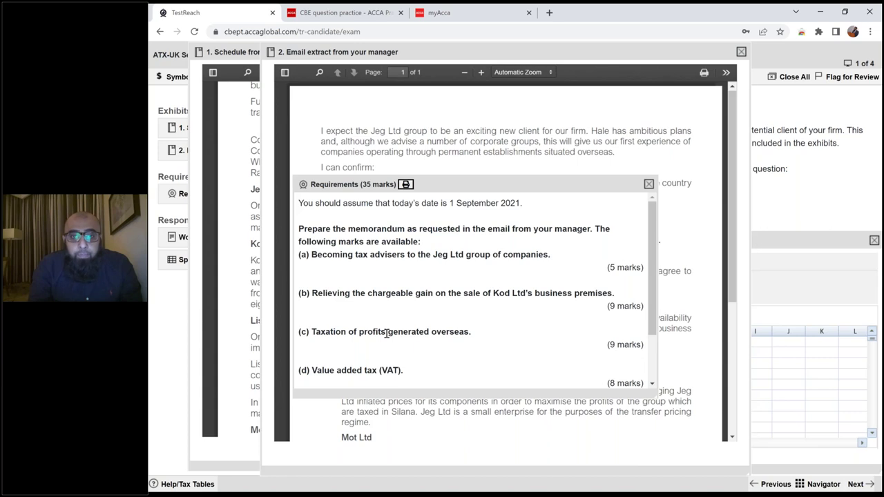
triple_click(387, 332)
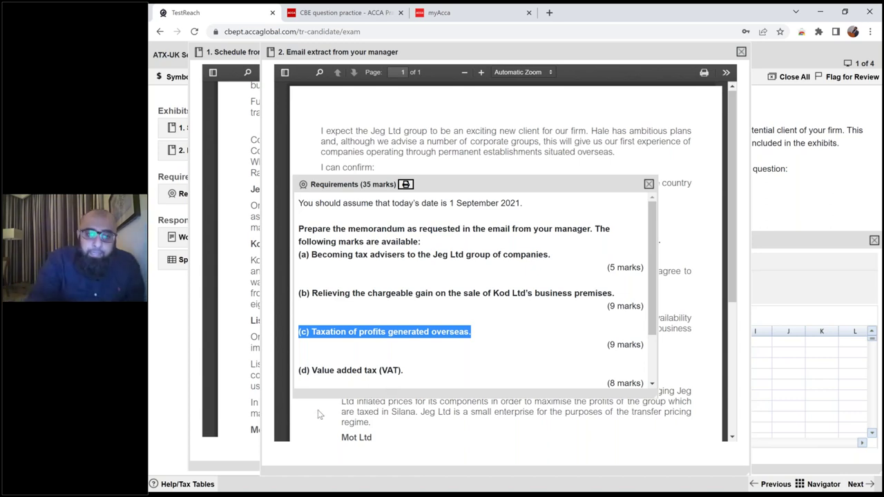
left_click(275, 406)
left_click(275, 406)
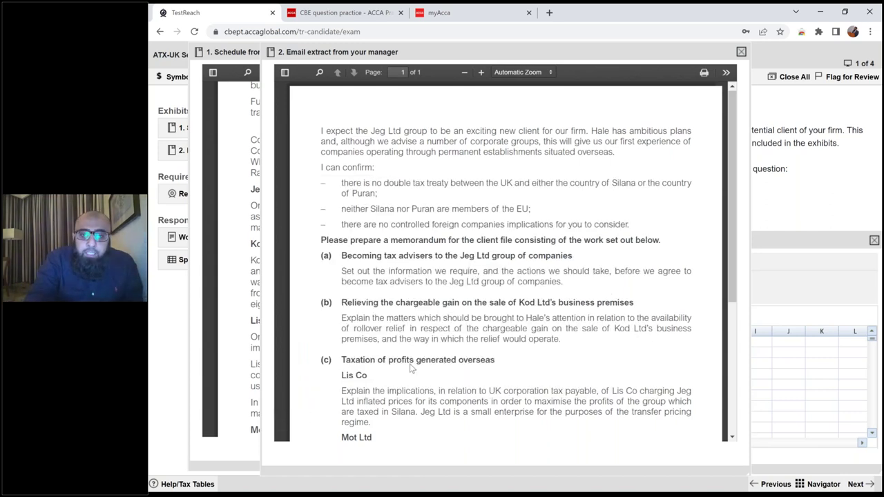
- Read part (c) of the manager's email, highlighting its heading and the Mot Ltd requirement on the corporation tax rate for Puran establishment profits
double_click(418, 360)
triple_click(418, 360)
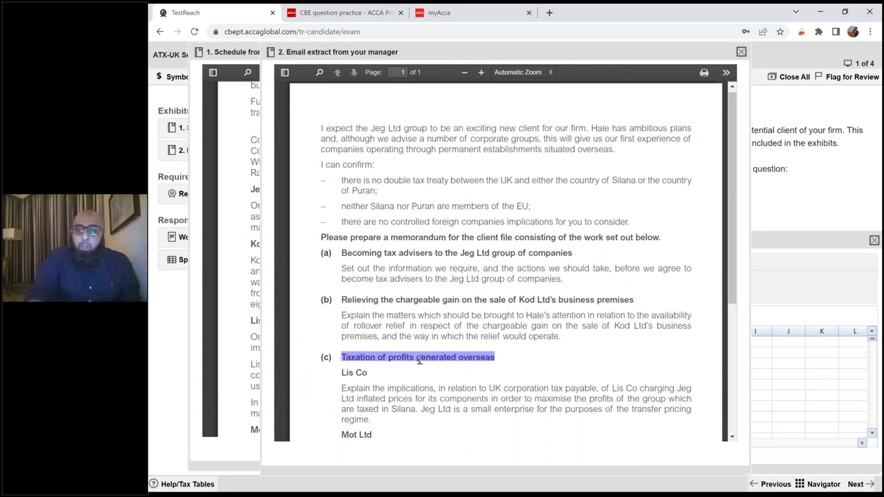
scroll(371, 277, "down", 3)
triple_click(355, 293)
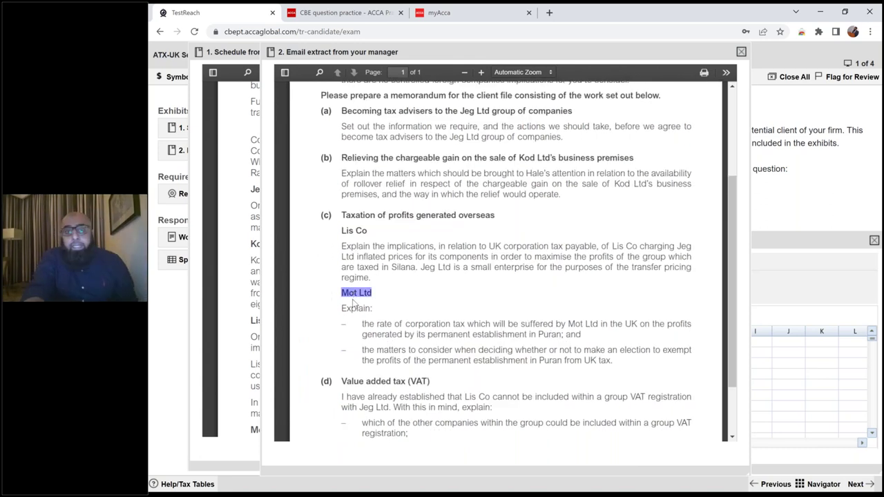
left_click_drag(342, 308, 373, 308)
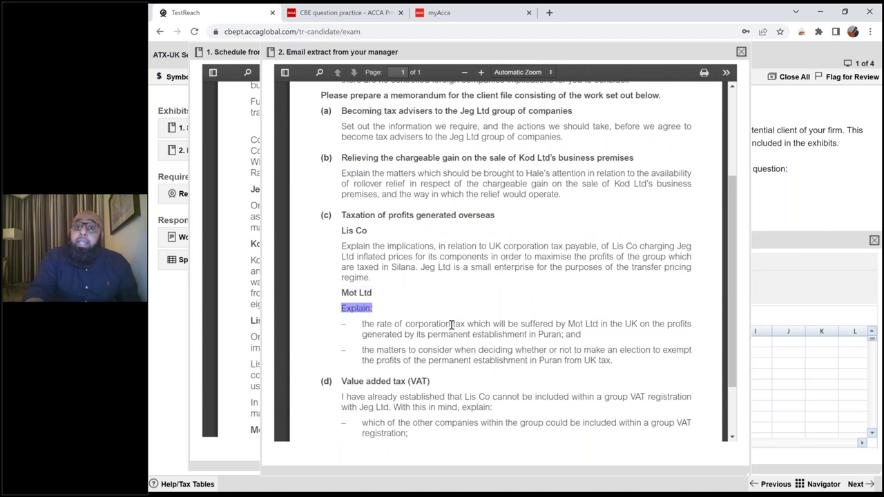
left_click_drag(453, 324, 454, 323)
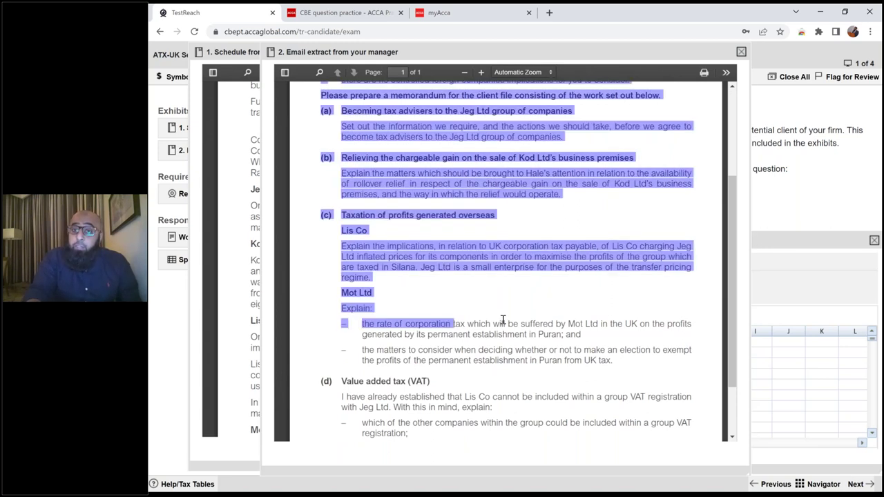
left_click_drag(384, 324, 691, 324)
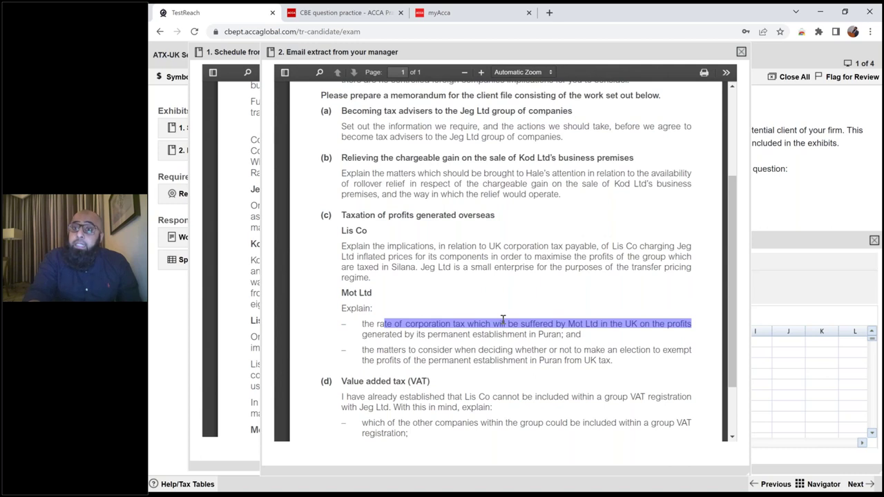
triple_click(467, 333)
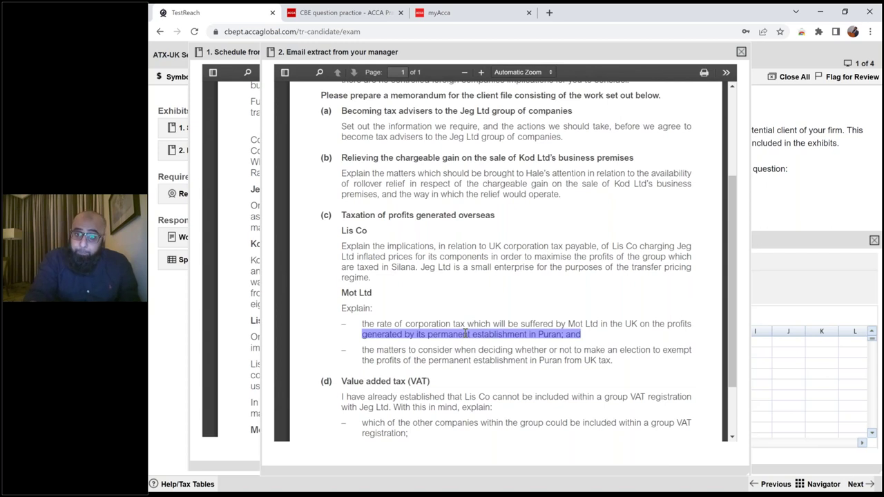
- Check Mot Ltd in the client schedule, highlighting its name, its country of residence and the line on its trade in Puran
left_click(181, 130)
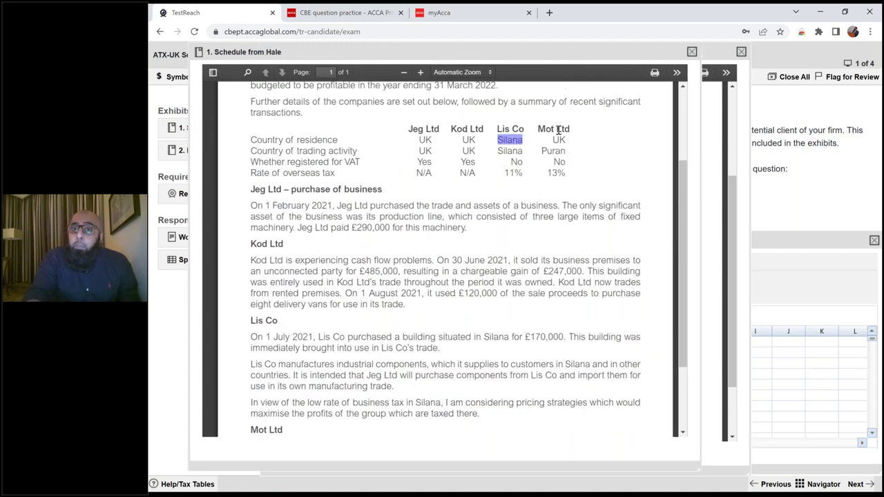
triple_click(558, 131)
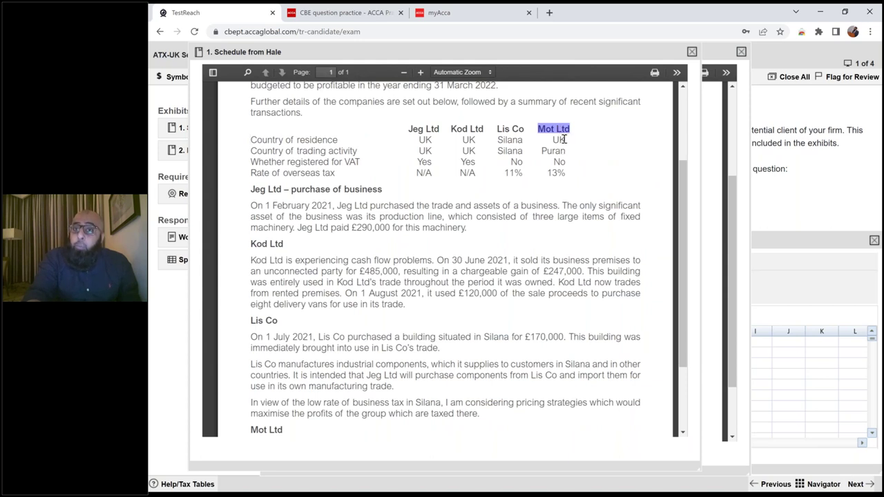
double_click(561, 140)
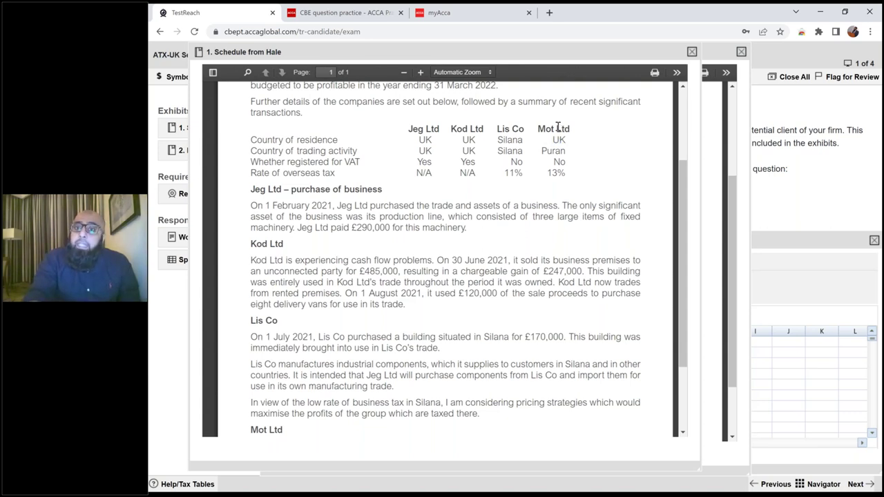
triple_click(558, 128)
triple_click(554, 139)
double_click(555, 140)
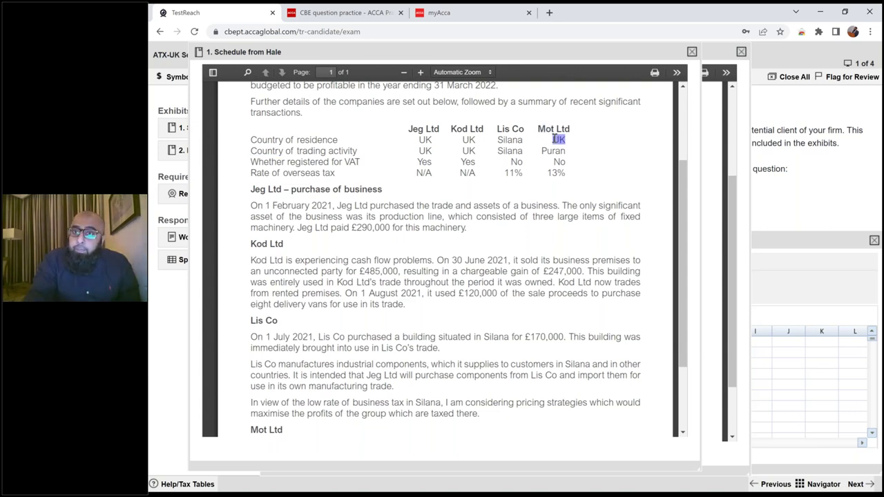
triple_click(557, 129)
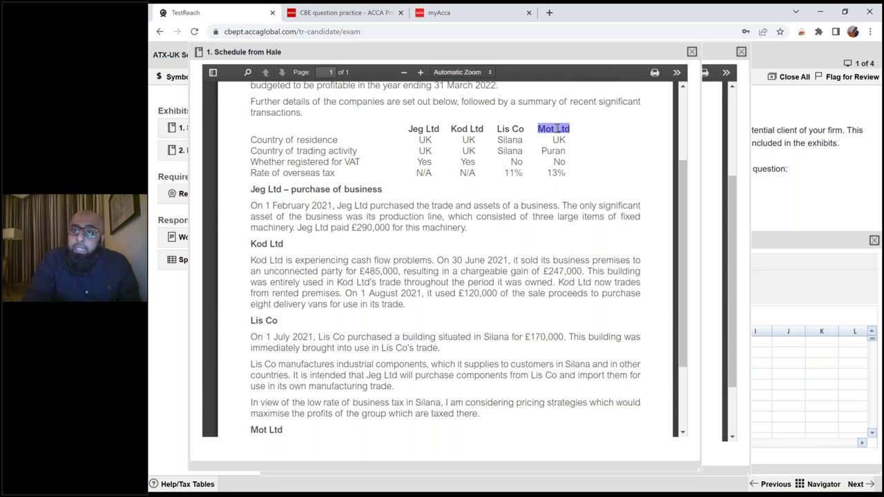
left_click(559, 140)
triple_click(559, 140)
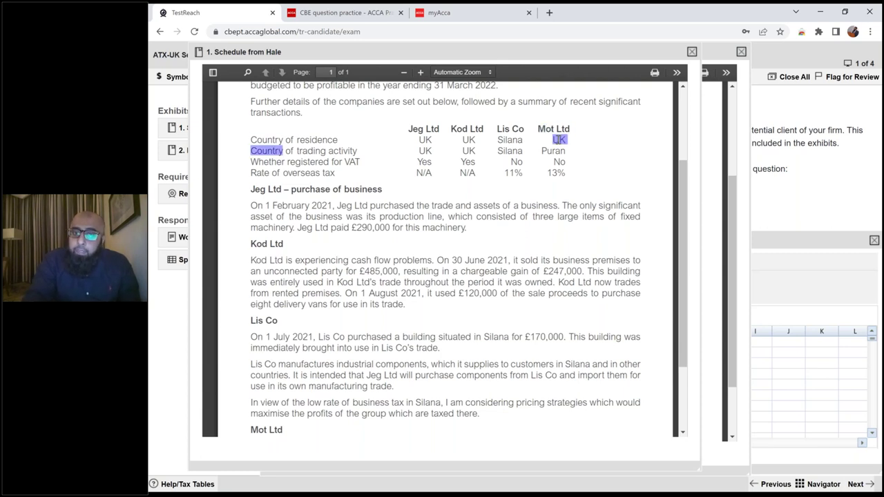
scroll(559, 140, "down", 3)
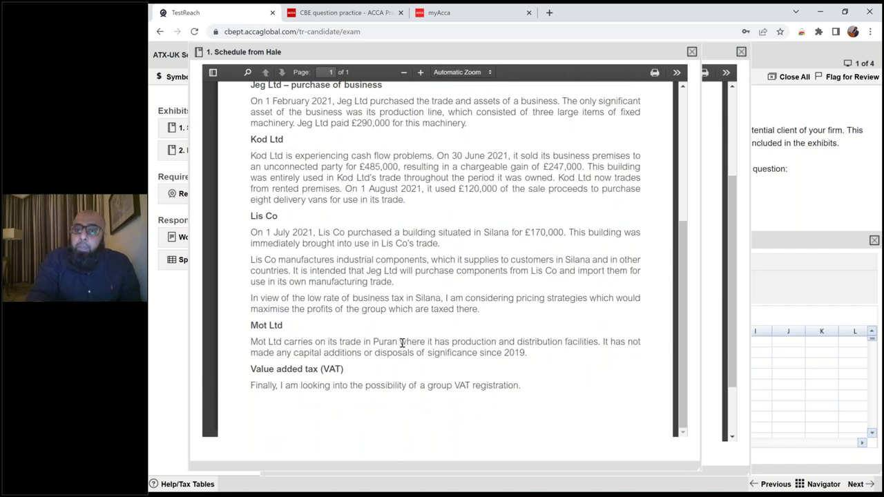
triple_click(402, 343)
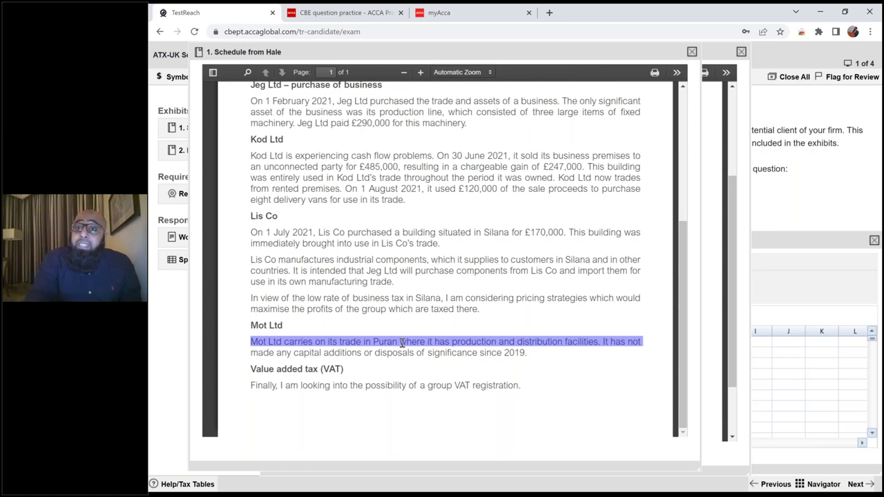
- Highlight Mot Ltd's country of residence in the company details table of Hale's schedule
scroll(402, 343, "up", 1)
scroll(402, 344, "up", 1)
double_click(559, 128)
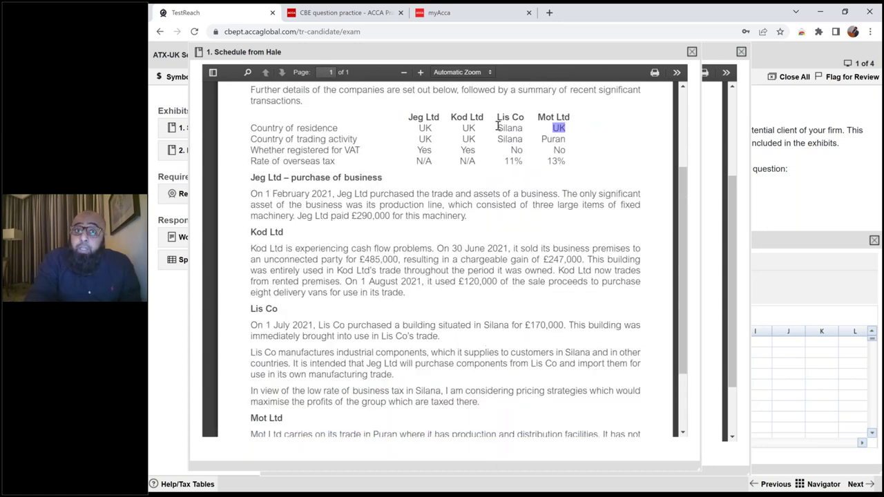
- Reopen the manager's email and highlight the Mot Ltd requirement on the corporation tax rate for profits of its permanent establishment in Puran
left_click(176, 237)
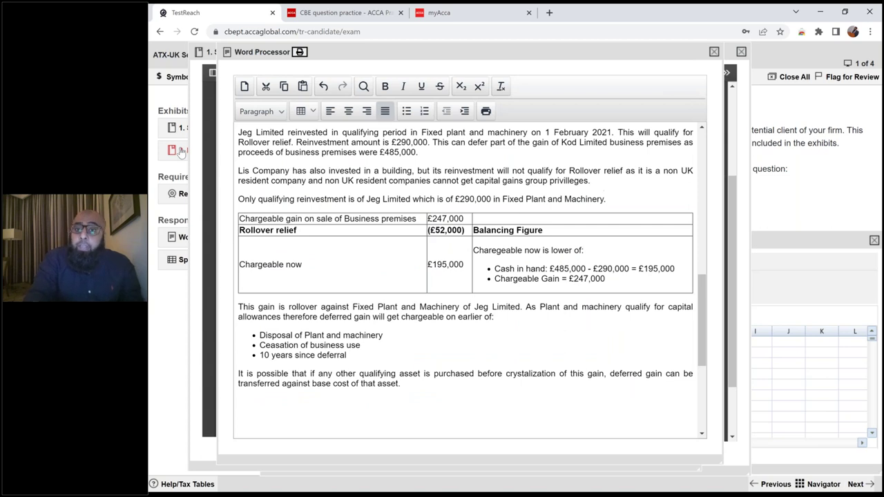
left_click(181, 152)
left_click_drag(384, 323, 429, 326)
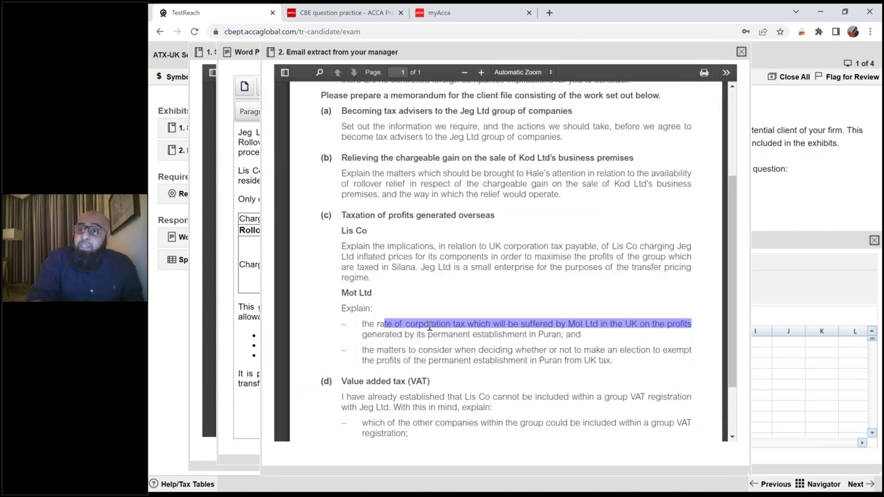
triple_click(424, 334)
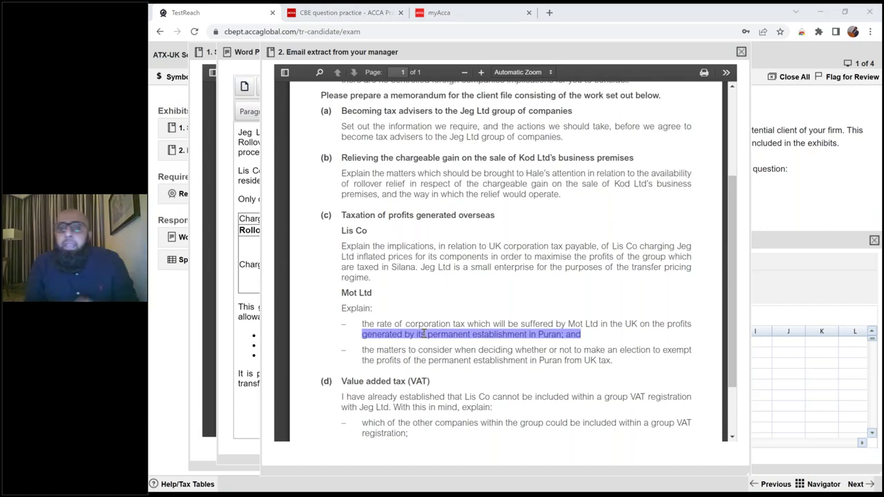
- Switch to ATX 2021 22.pdf in Adobe Acrobat and look back through the notes preceding the Transfer Pricing section
key("alt+Tab")
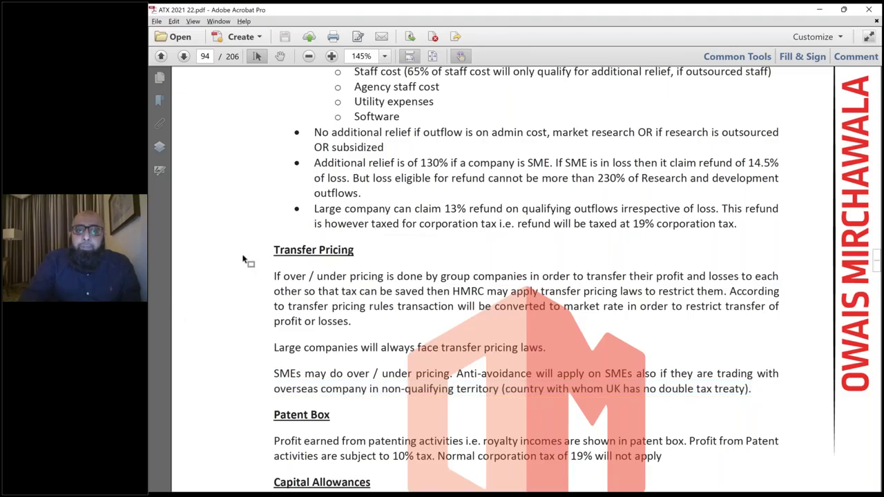
scroll(244, 259, "up", 10)
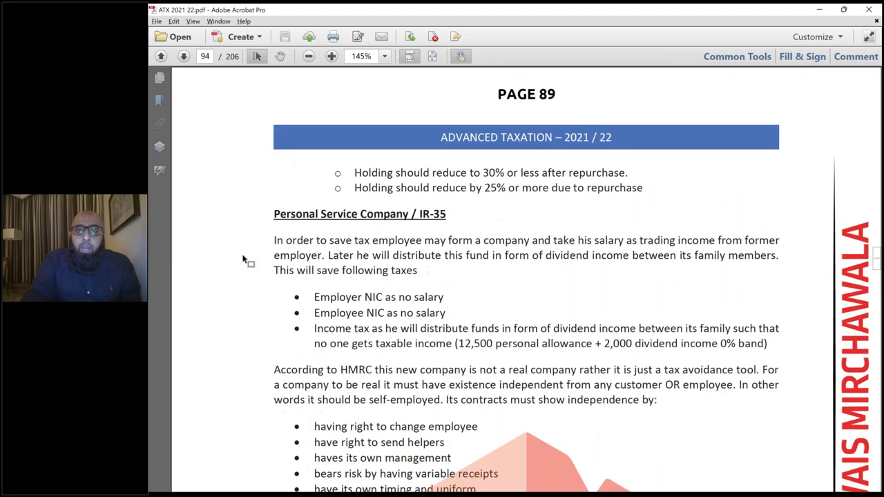